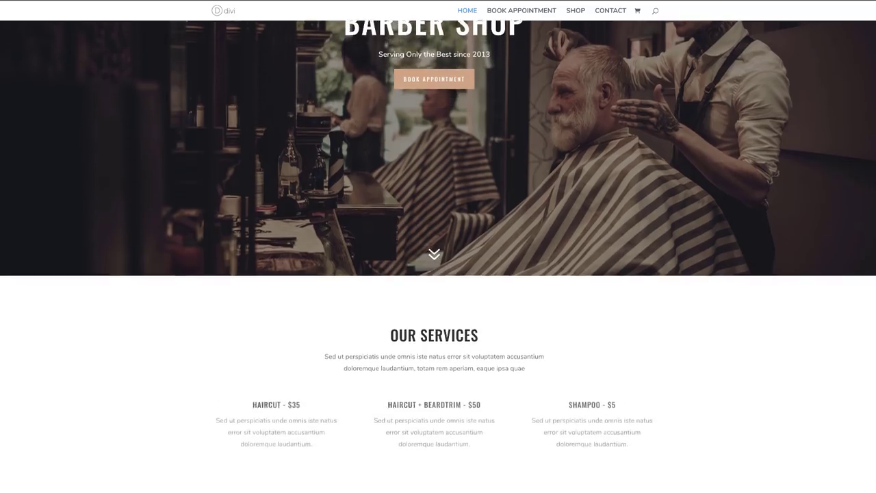
Step: Look through the barber shop home page from the services to the team and contact sections
{"action": "scroll", "coordinate": [438, 246], "scroll_direction": "down", "scroll_amount": 3}
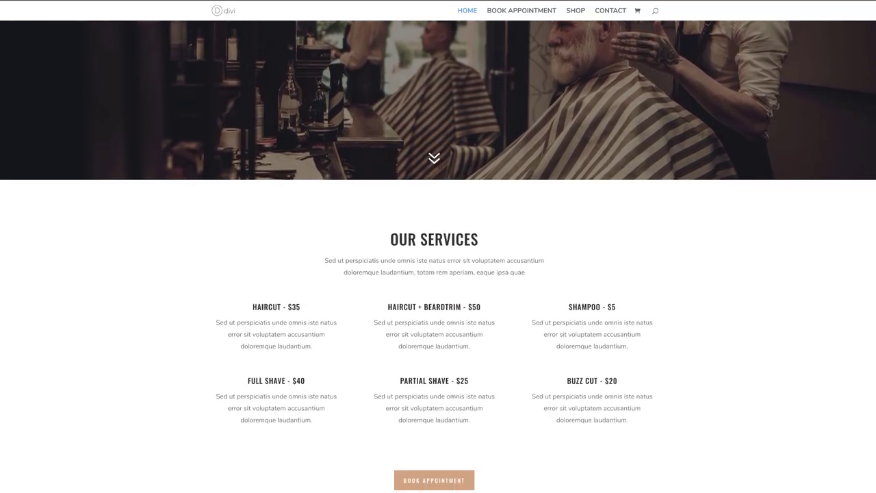
{"action": "scroll", "coordinate": [438, 246], "scroll_direction": "down", "scroll_amount": 5}
{"action": "scroll", "coordinate": [438, 246], "scroll_direction": "down", "scroll_amount": 5}
{"action": "scroll", "coordinate": [438, 246], "scroll_direction": "down", "scroll_amount": 5}
{"action": "scroll", "coordinate": [439, 247], "scroll_direction": "down", "scroll_amount": 5}
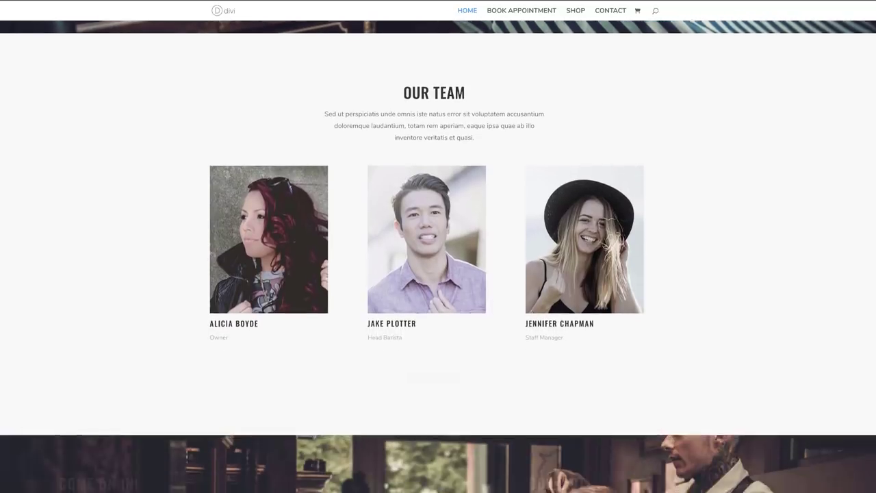
{"action": "scroll", "coordinate": [438, 246], "scroll_direction": "down", "scroll_amount": 5}
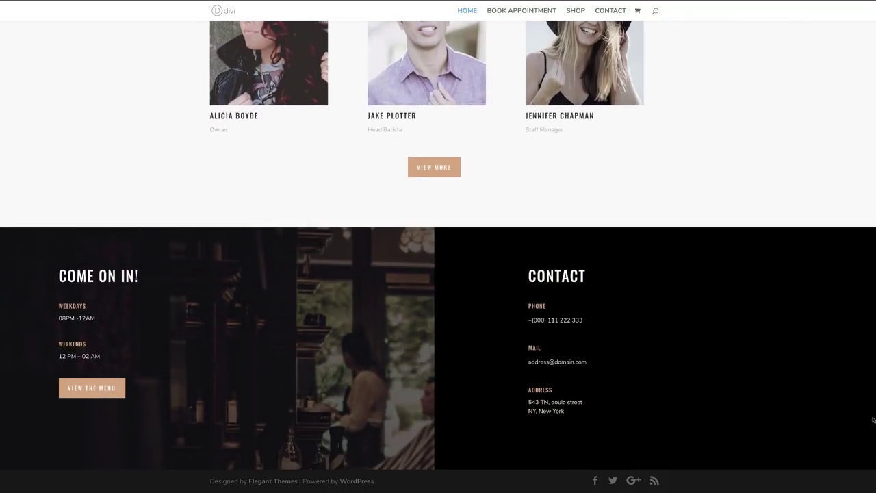
Step: Open the site's Shop page and look through its products and footer
{"action": "left_click", "coordinate": [576, 10]}
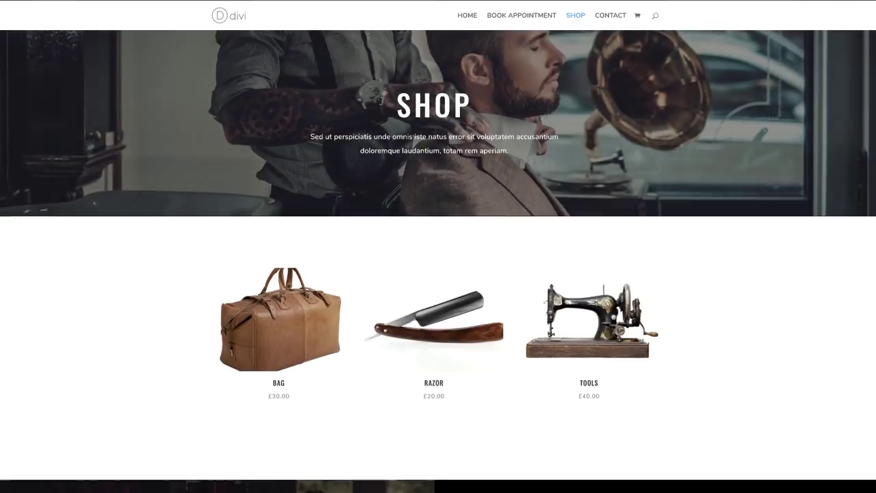
{"action": "scroll", "coordinate": [438, 246], "scroll_direction": "down", "scroll_amount": 3}
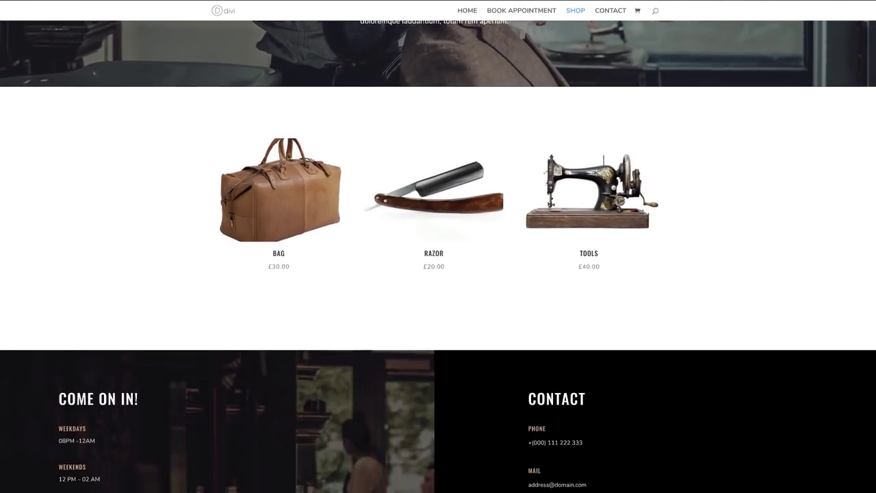
{"action": "scroll", "coordinate": [438, 246], "scroll_direction": "down", "scroll_amount": 2}
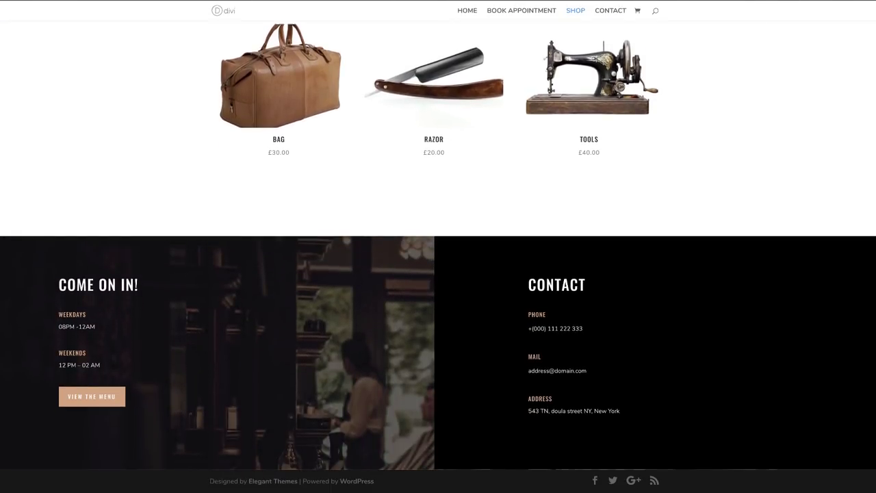
{"action": "scroll", "coordinate": [438, 246], "scroll_direction": "up", "scroll_amount": 4}
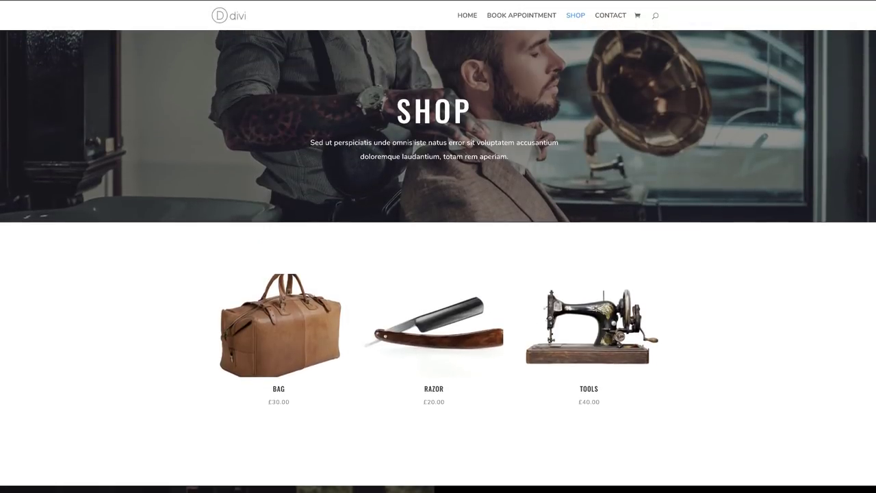
Step: Open the site's Contact page and look through its email form, newsletter and map sections
{"action": "left_click", "coordinate": [613, 16]}
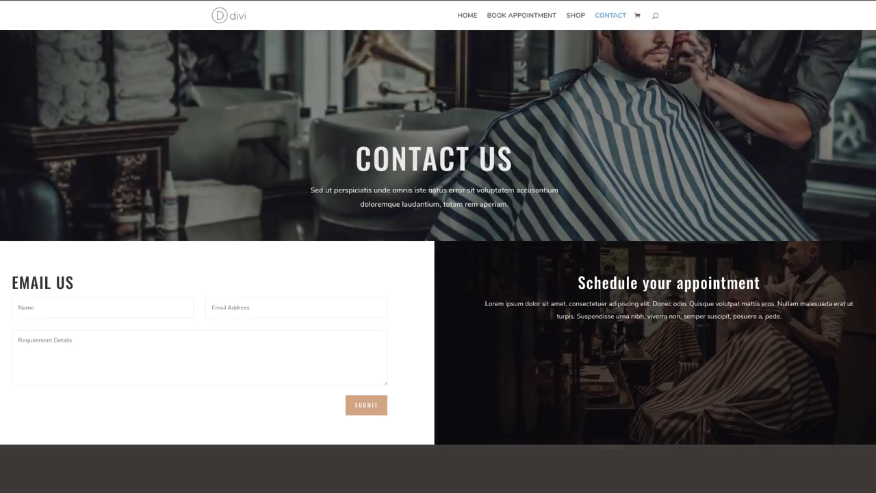
{"action": "scroll", "coordinate": [438, 274], "scroll_direction": "down", "scroll_amount": 5}
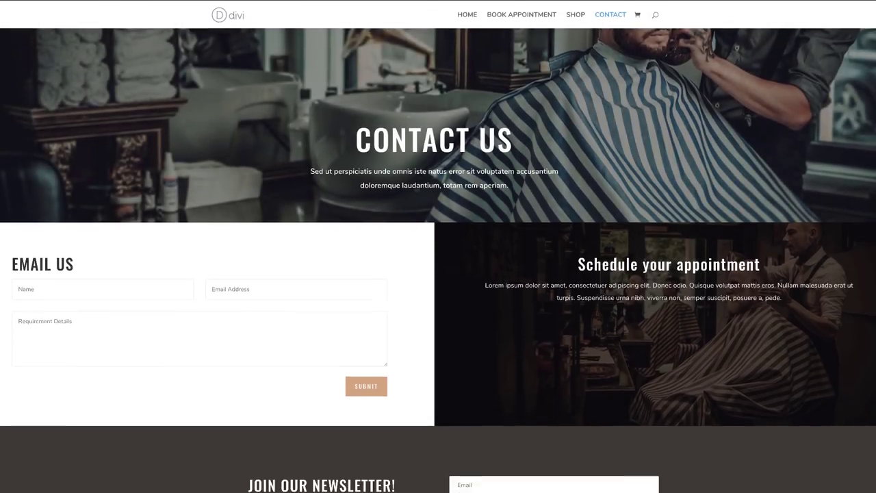
{"action": "scroll", "coordinate": [438, 274], "scroll_direction": "down", "scroll_amount": 5}
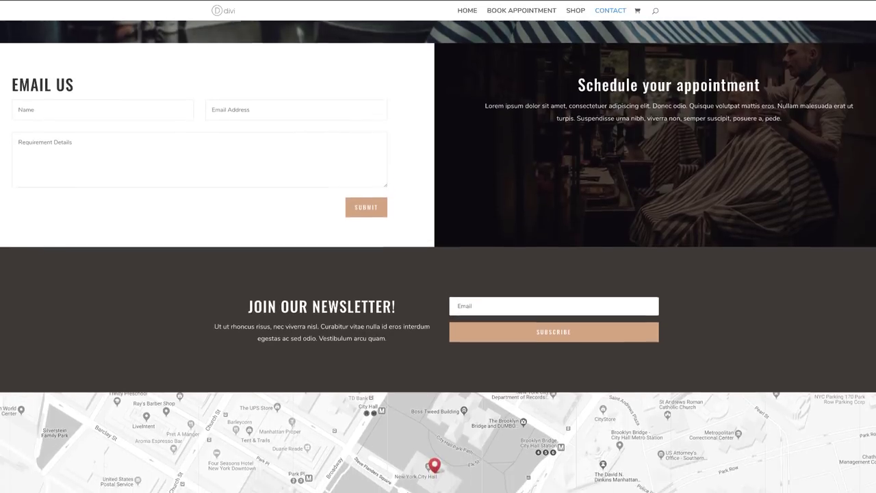
{"action": "scroll", "coordinate": [439, 273], "scroll_direction": "down", "scroll_amount": 5}
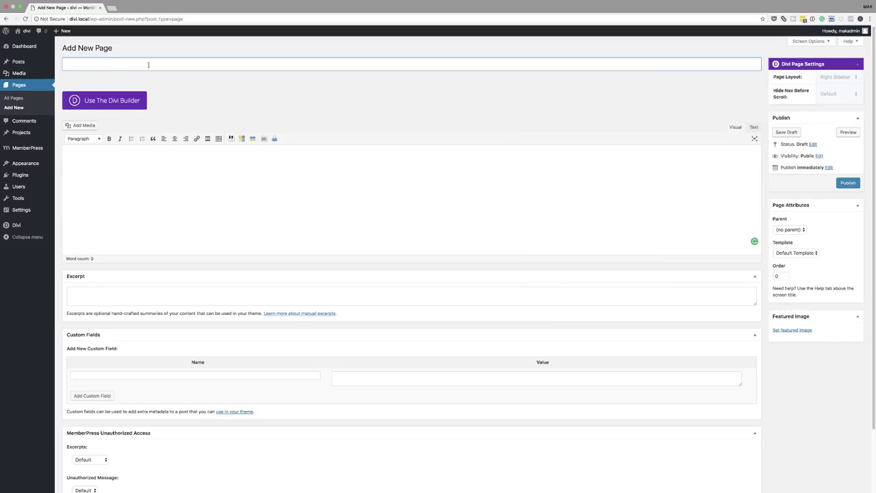
Step: Title the new page Home and publish it
{"action": "type", "text": "Home"}
{"action": "left_click", "coordinate": [848, 183]}
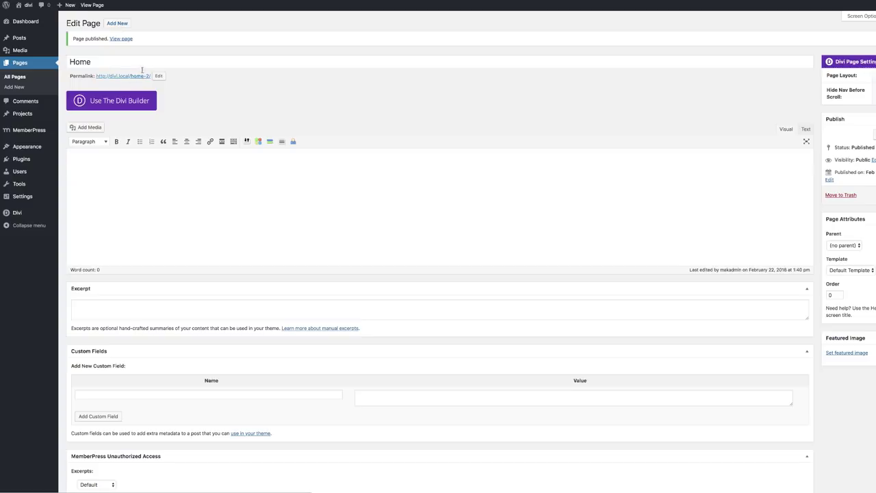
{"action": "double_click", "coordinate": [98, 62]}
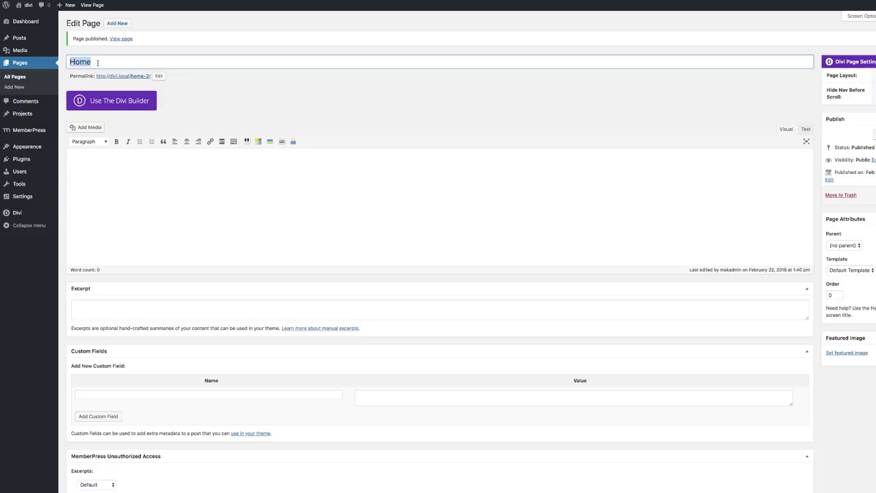
Step: Load the Coffee Shop pack's Landing layout into the Home front page and update the page
{"action": "left_click", "coordinate": [16, 77]}
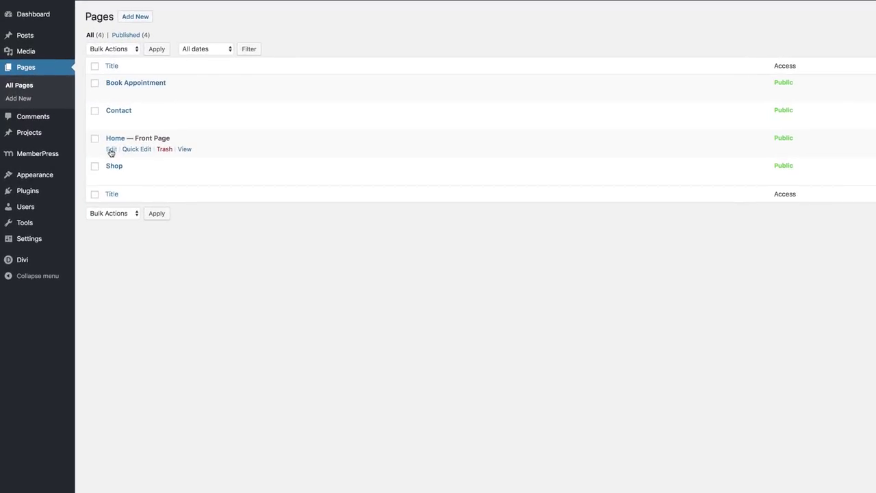
{"action": "left_click", "coordinate": [111, 150]}
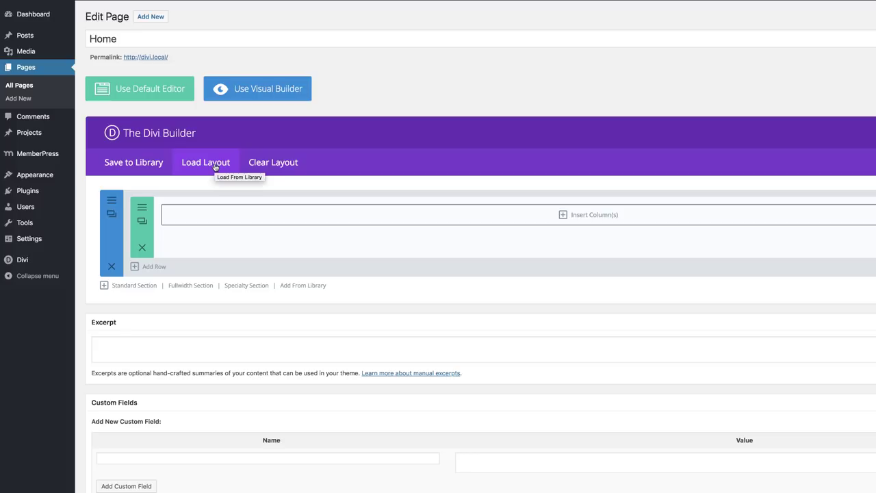
{"action": "left_click", "coordinate": [214, 165]}
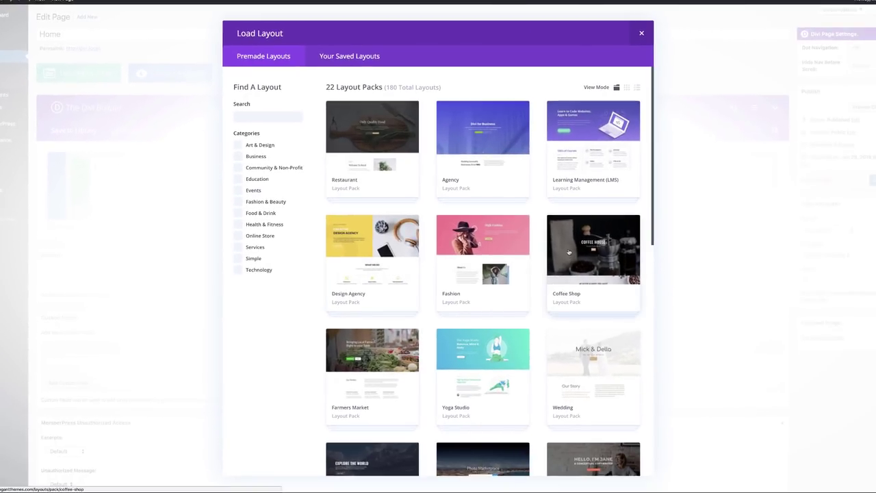
{"action": "left_click", "coordinate": [596, 251]}
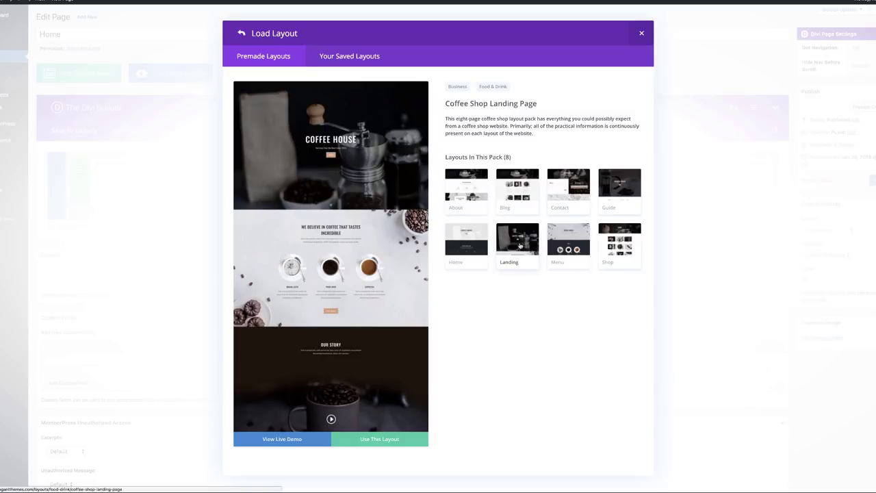
{"action": "left_click", "coordinate": [394, 441]}
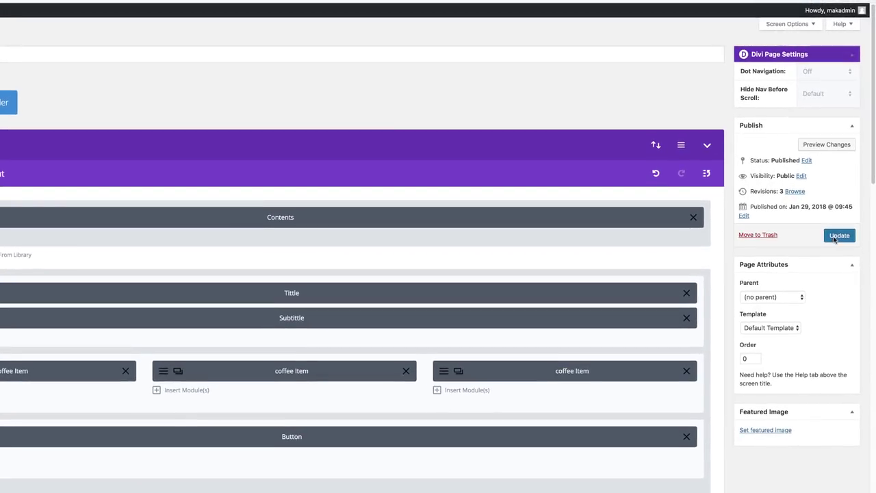
{"action": "left_click", "coordinate": [867, 191]}
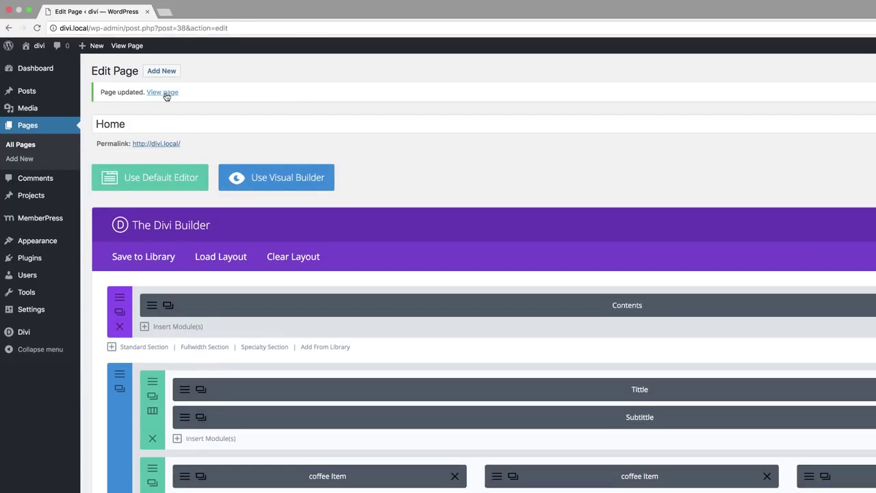
Step: View the updated Home page in a new browser tab and look through its sections
{"action": "left_click", "coordinate": [167, 94], "text": "super"}
{"action": "left_click", "coordinate": [209, 16]}
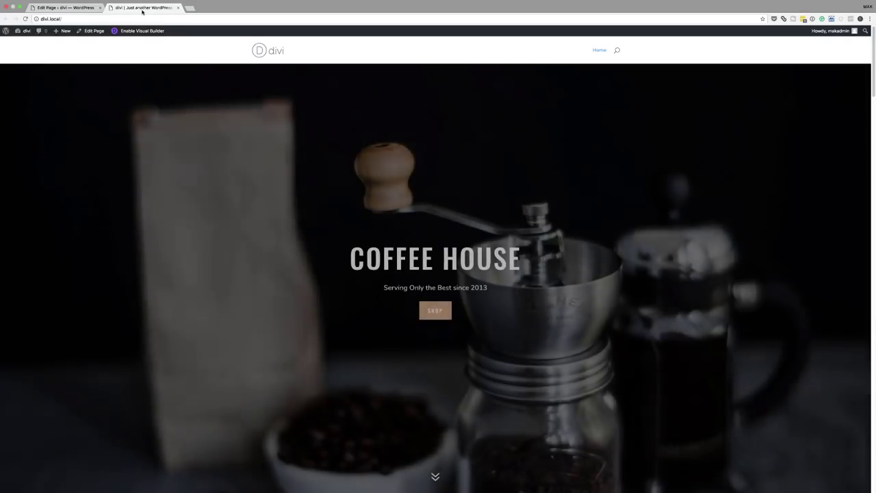
{"action": "scroll", "coordinate": [270, 244], "scroll_direction": "down", "scroll_amount": 10}
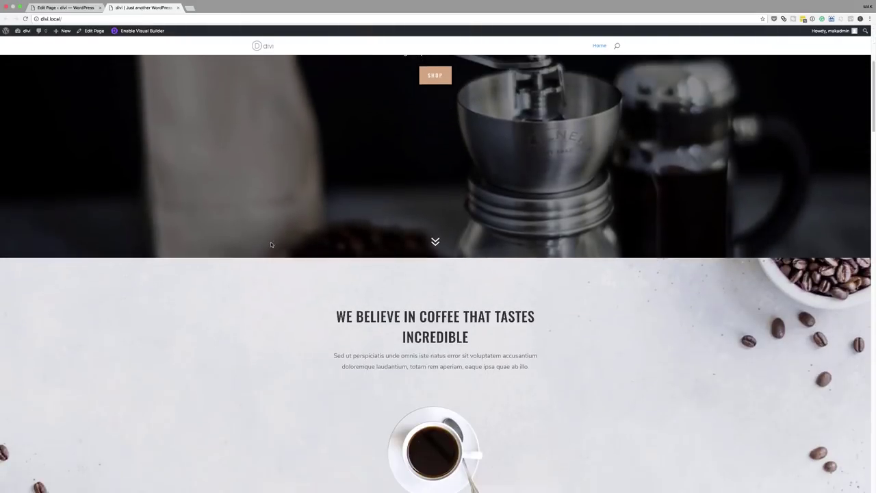
{"action": "scroll", "coordinate": [270, 244], "scroll_direction": "down", "scroll_amount": 10}
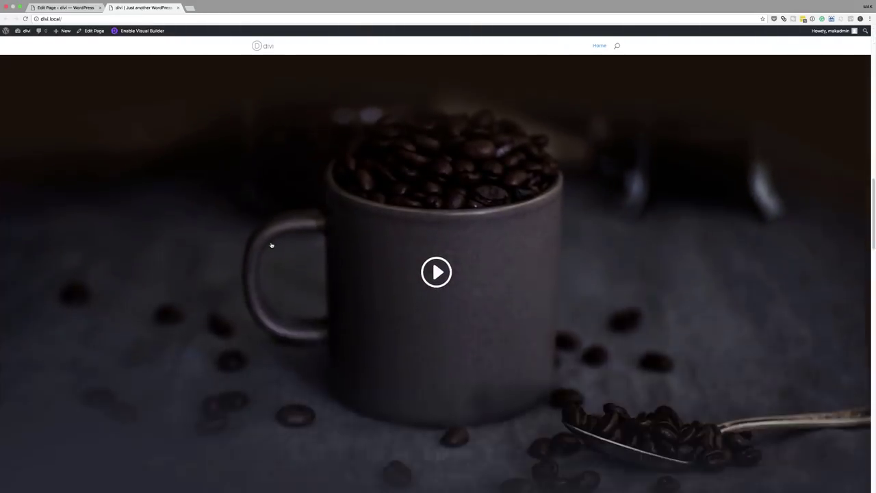
{"action": "scroll", "coordinate": [271, 244], "scroll_direction": "down", "scroll_amount": 15}
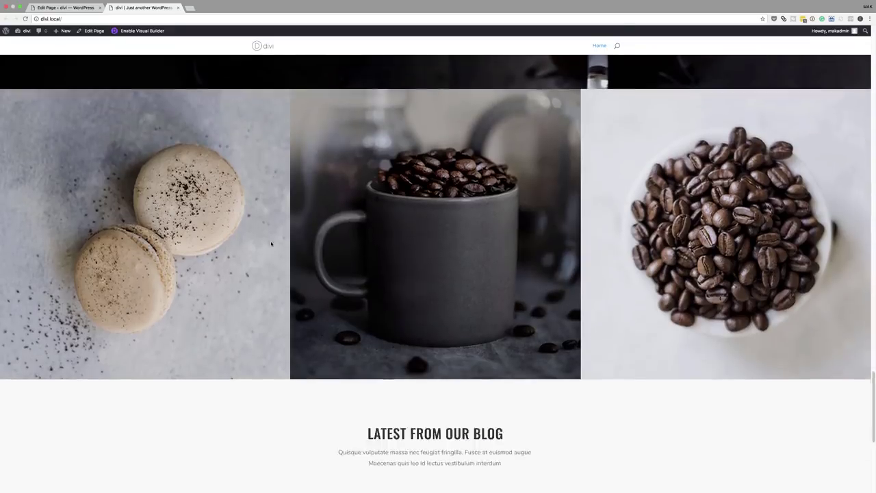
{"action": "scroll", "coordinate": [270, 243], "scroll_direction": "up", "scroll_amount": 6}
{"action": "scroll", "coordinate": [270, 243], "scroll_direction": "up", "scroll_amount": 10}
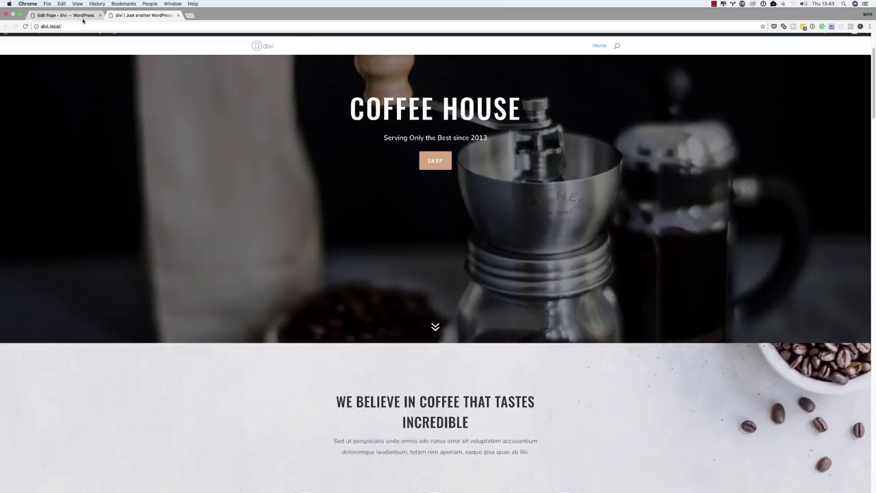
Step: Open the Contact page for editing from the list of pages and switch it to the Divi Builder
{"action": "left_click", "coordinate": [76, 17]}
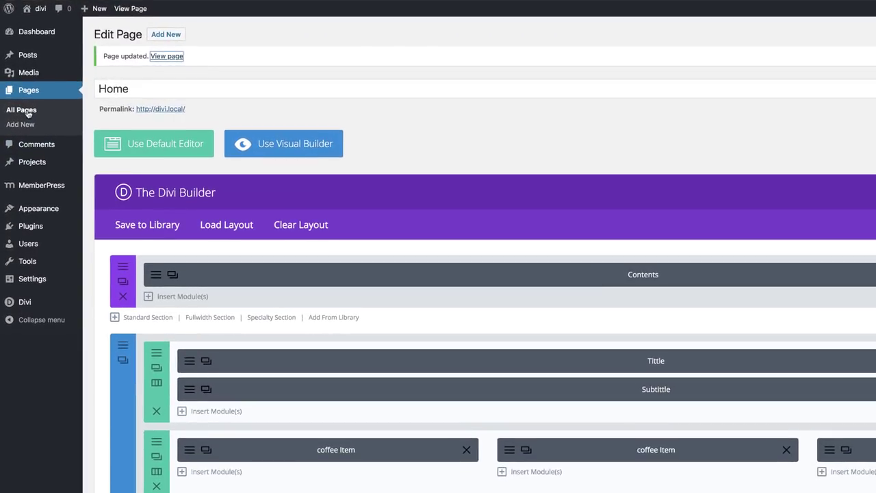
{"action": "left_click", "coordinate": [28, 111]}
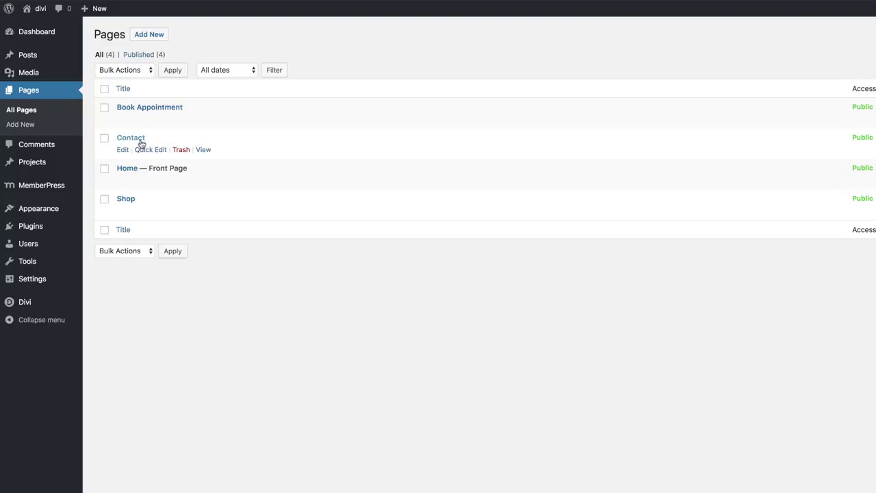
{"action": "left_click", "coordinate": [123, 150]}
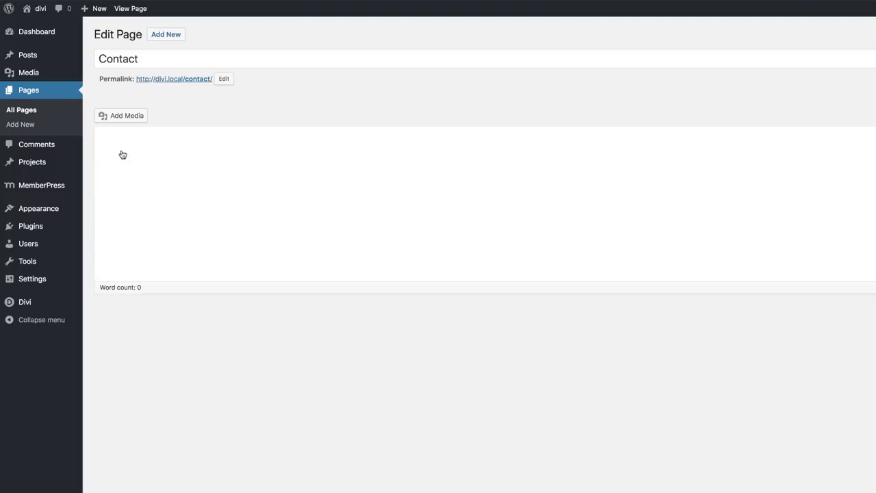
{"action": "left_click", "coordinate": [179, 117]}
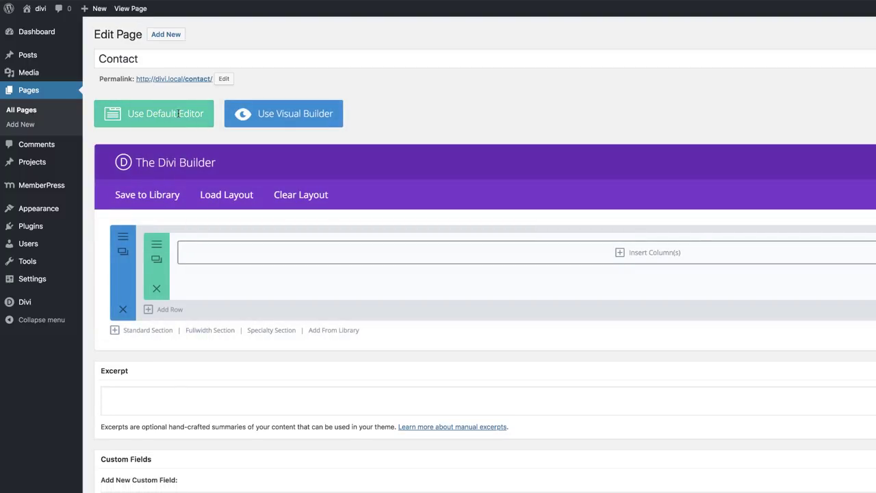
Step: Load the Coffee Shop pack's Contact layout into the Contact page and update the page
{"action": "left_click", "coordinate": [232, 196]}
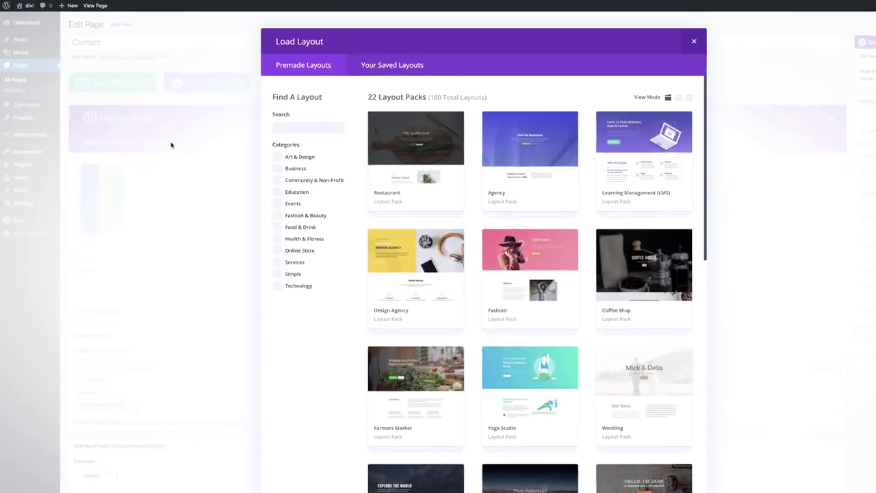
{"action": "left_click", "coordinate": [624, 279]}
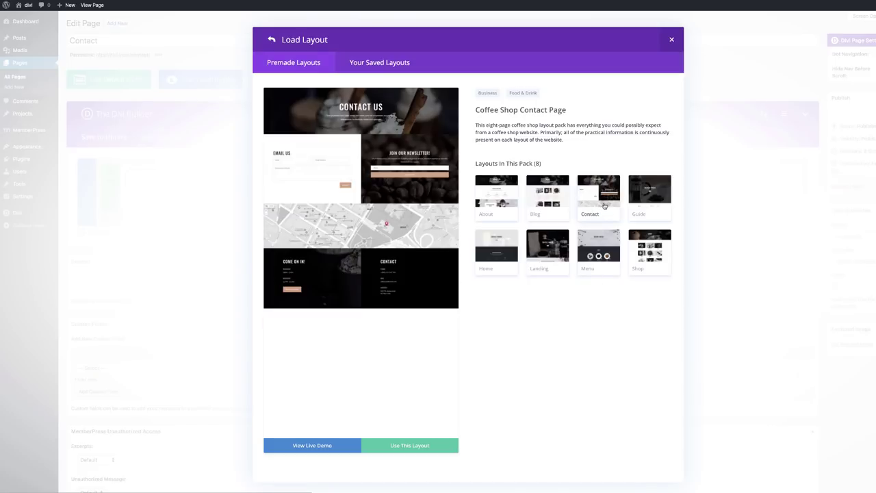
{"action": "left_click", "coordinate": [414, 449]}
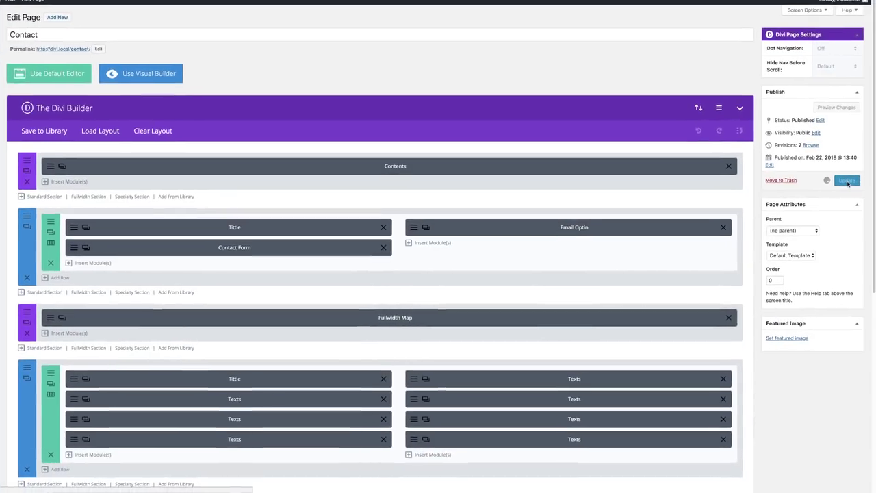
{"action": "left_click", "coordinate": [846, 181]}
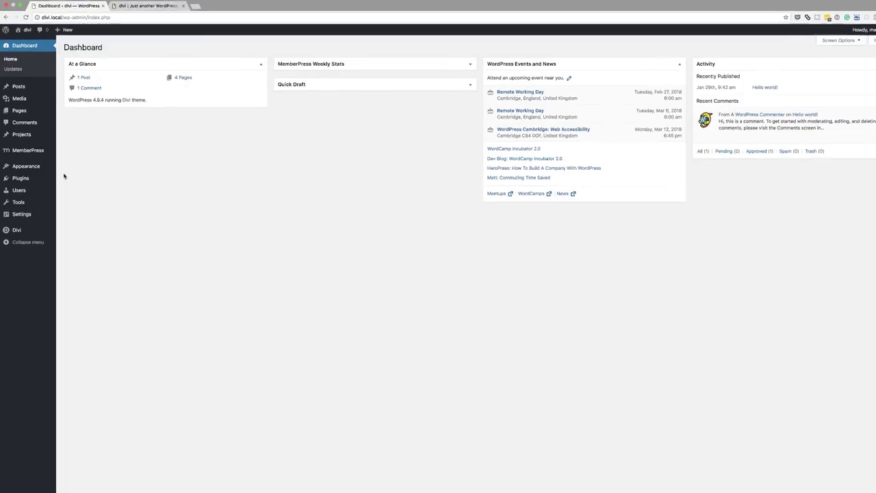
Step: Open the site's menu editor and highlight the name of the main menu
{"action": "mouse_move", "coordinate": [36, 164]}
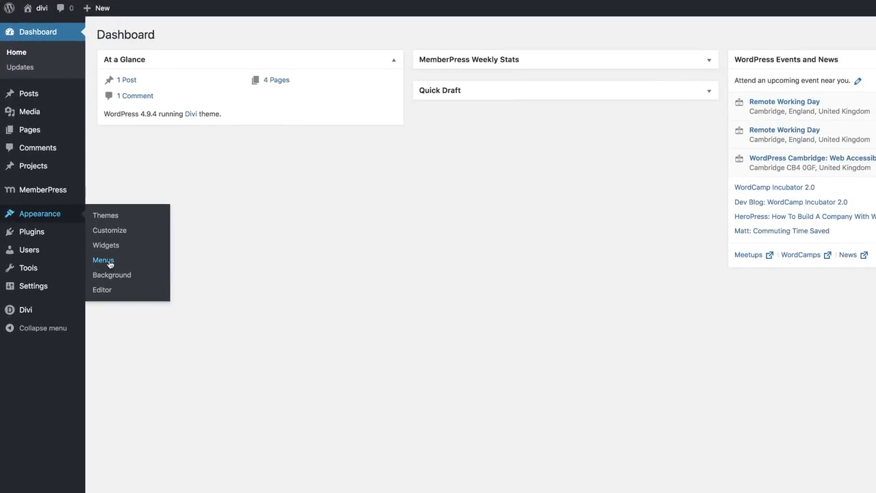
{"action": "left_click", "coordinate": [109, 263]}
{"action": "left_click", "coordinate": [361, 128]}
{"action": "double_click", "coordinate": [361, 128]}
{"action": "left_click_drag", "start_coordinate": [308, 128], "coordinate": [357, 129]}
{"action": "left_click", "coordinate": [488, 160]}
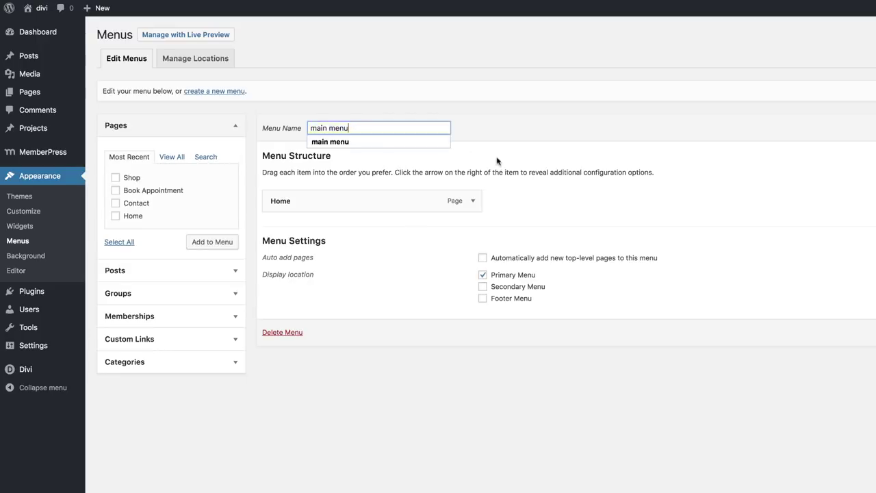
Step: Add the Shop, Book Appointment and Contact pages to the main menu
{"action": "left_click", "coordinate": [116, 177]}
{"action": "left_click", "coordinate": [116, 190]}
{"action": "left_click", "coordinate": [116, 203]}
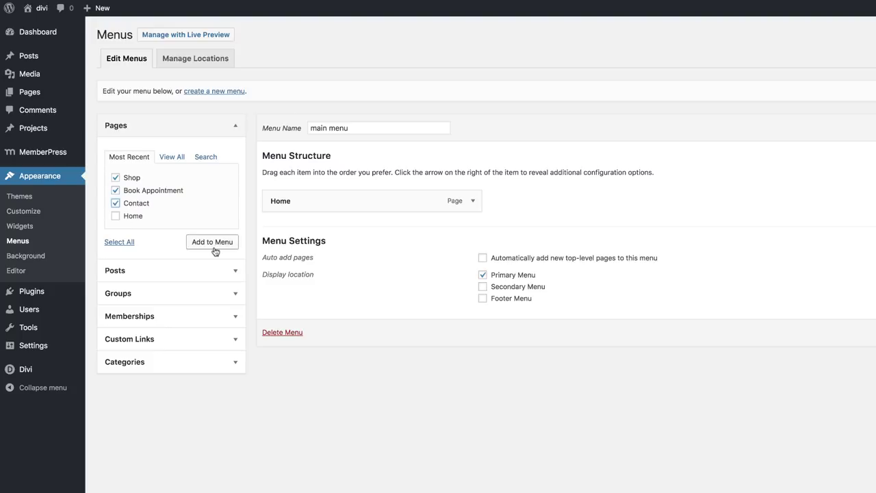
{"action": "left_click", "coordinate": [213, 243]}
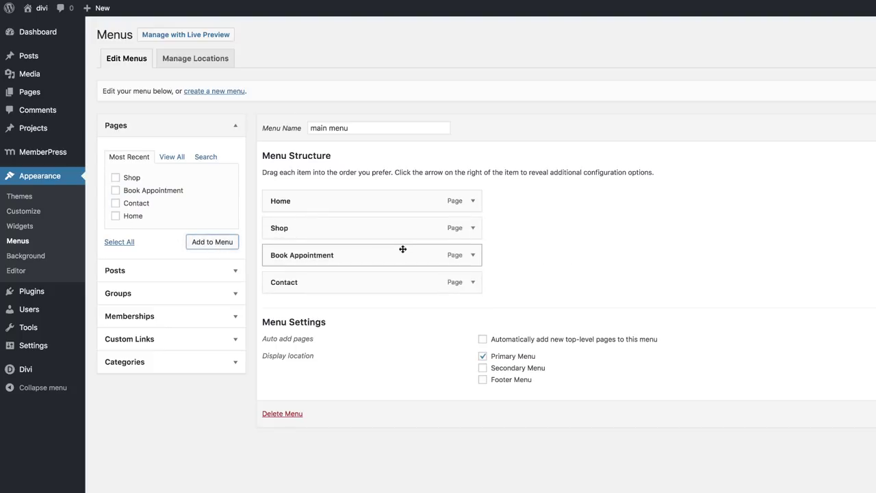
Step: Move the Shop item below Book Appointment, save the main menu, and reload the site's Home page to check it
{"action": "left_click_drag", "start_coordinate": [320, 232], "coordinate": [321, 256]}
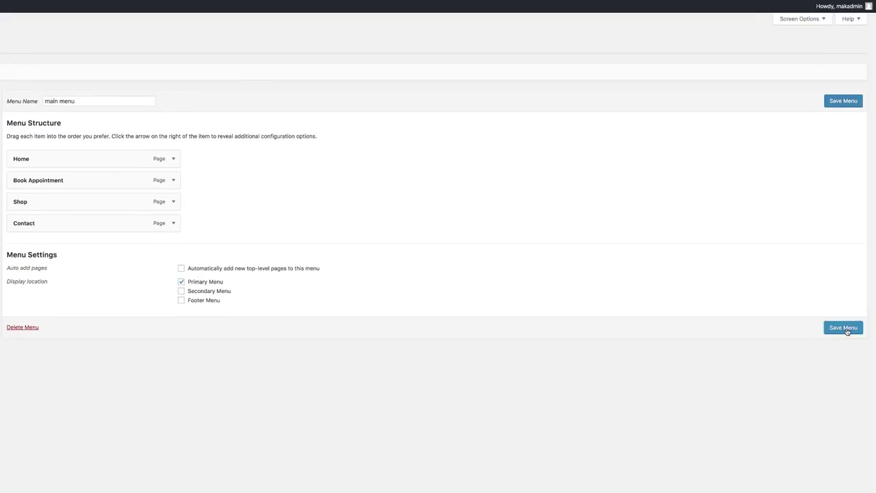
{"action": "left_click", "coordinate": [843, 328]}
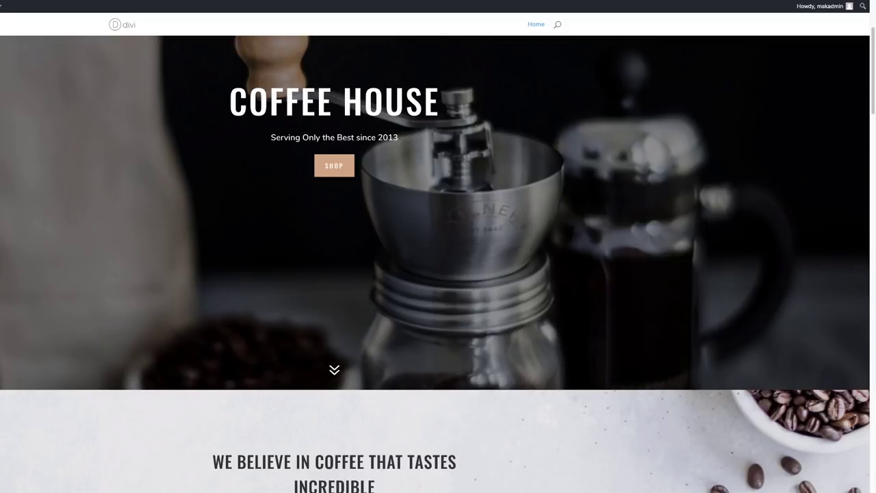
{"action": "key", "text": "ctrl+r"}
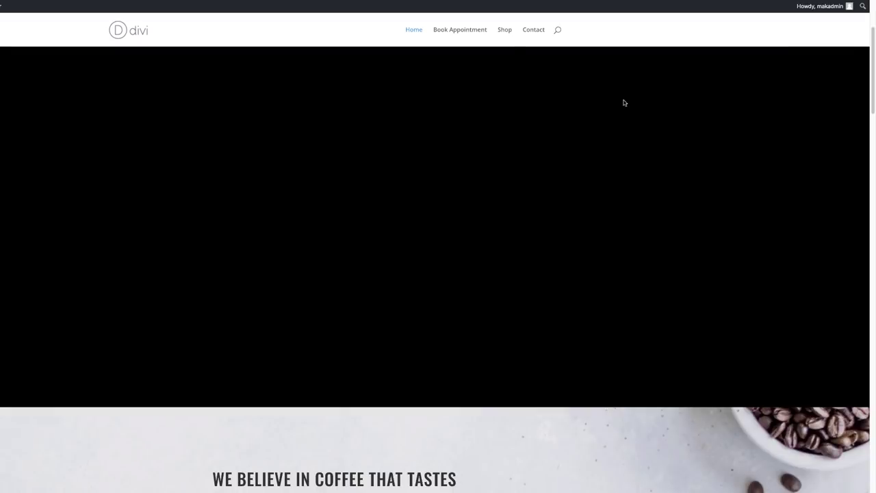
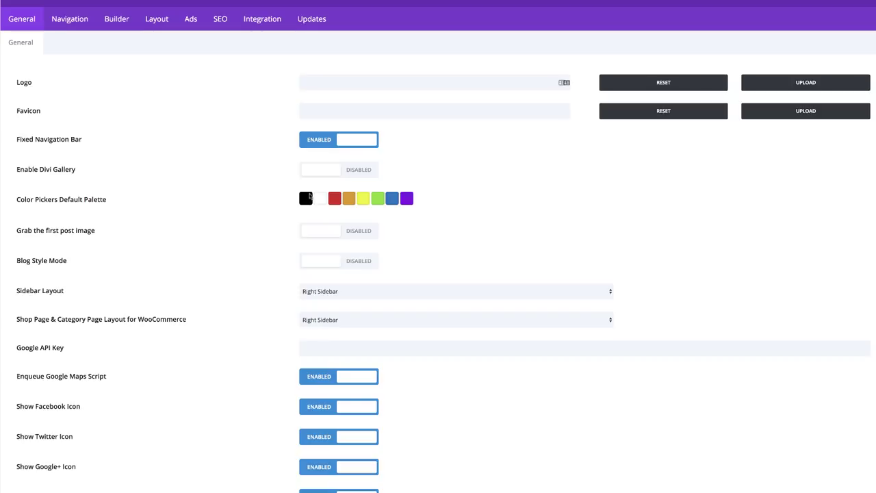
Step: Set the default color picker palette to #1d2528, dark brown, tan, white and rgba(255,255,255,0) in its first five swatches, and save the theme options
{"action": "left_click", "coordinate": [309, 197]}
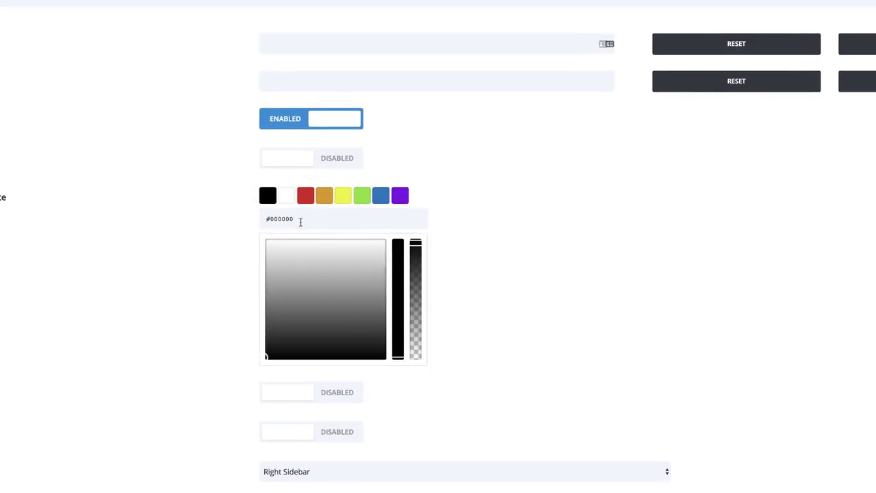
{"action": "left_click", "coordinate": [299, 219]}
{"action": "type", "text": "#1d2528"}
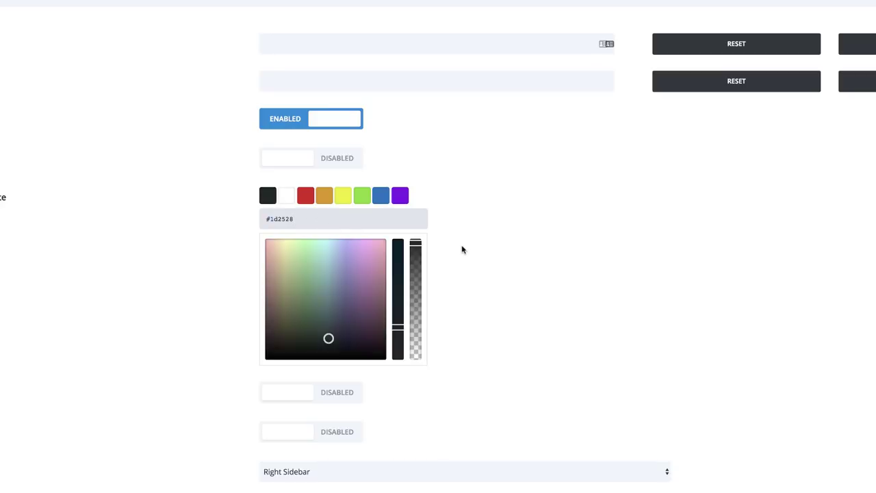
{"action": "left_click", "coordinate": [463, 250]}
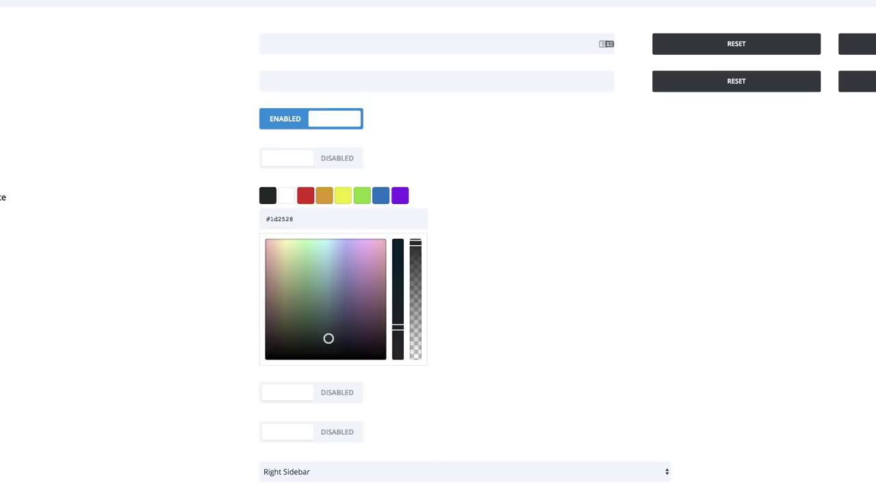
{"action": "left_click", "coordinate": [286, 196]}
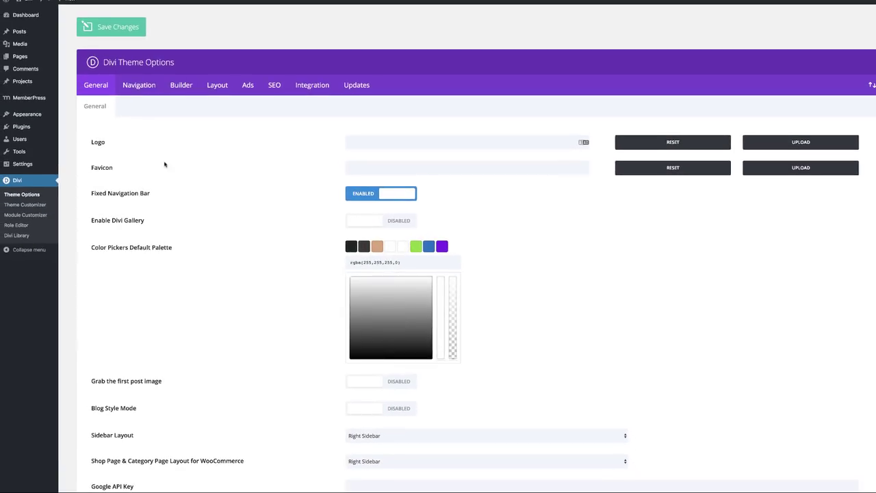
{"action": "left_click", "coordinate": [121, 28]}
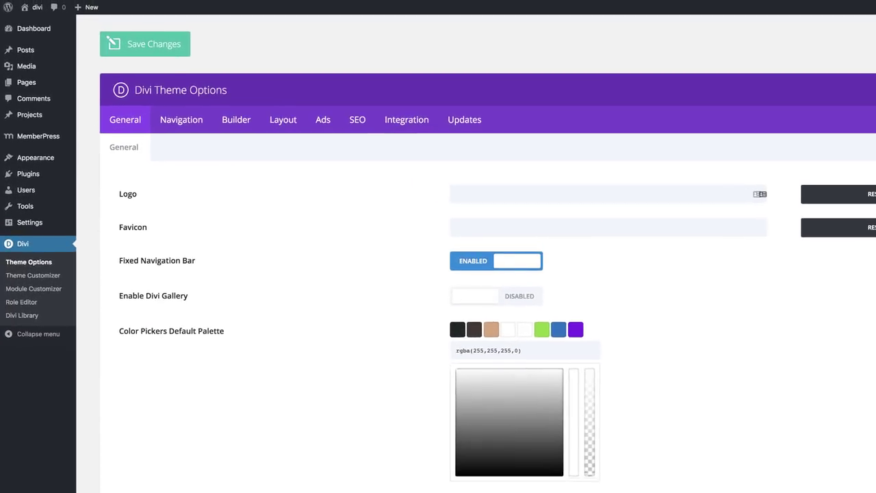
Step: Open the Theme Customizer's general layout settings and set the theme accent color to #dca47d
{"action": "left_click", "coordinate": [56, 277]}
{"action": "left_click", "coordinate": [52, 115]}
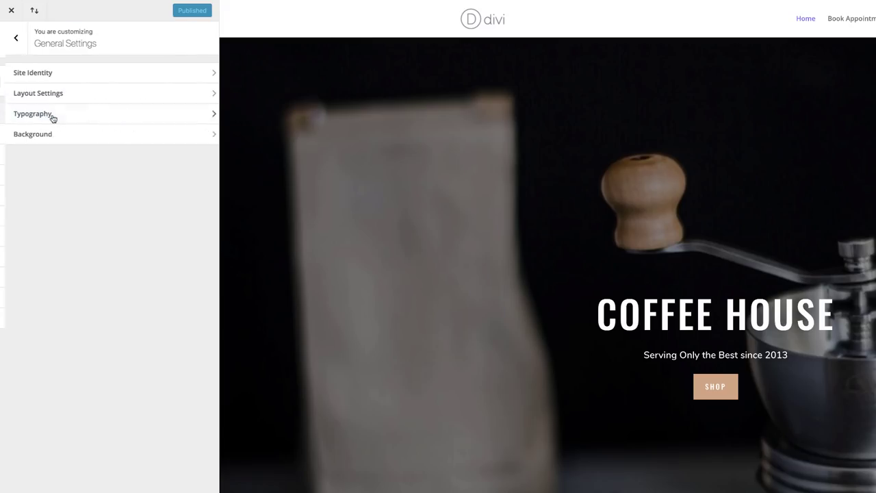
{"action": "left_click", "coordinate": [52, 96]}
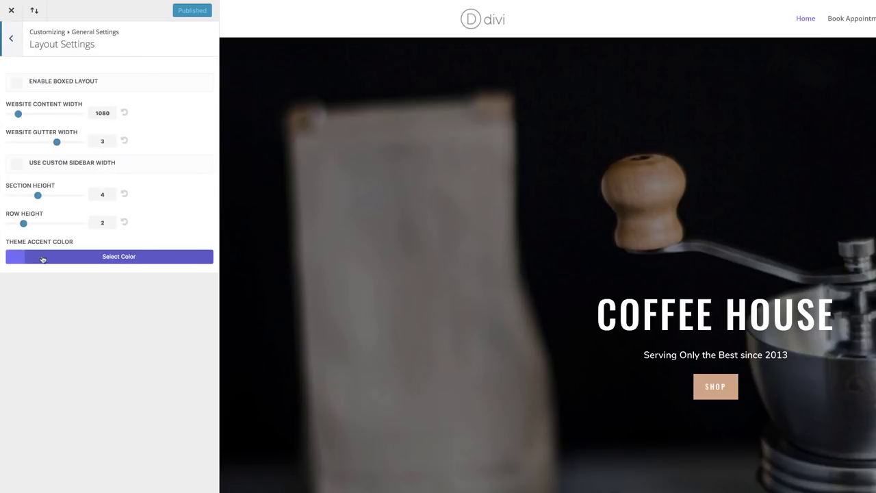
{"action": "left_click", "coordinate": [19, 258]}
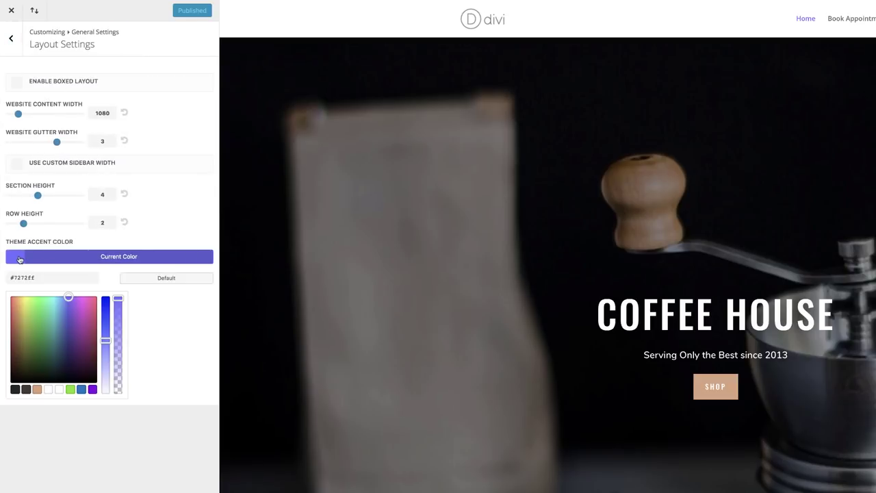
{"action": "left_click_drag", "start_coordinate": [39, 278], "coordinate": [14, 277]}
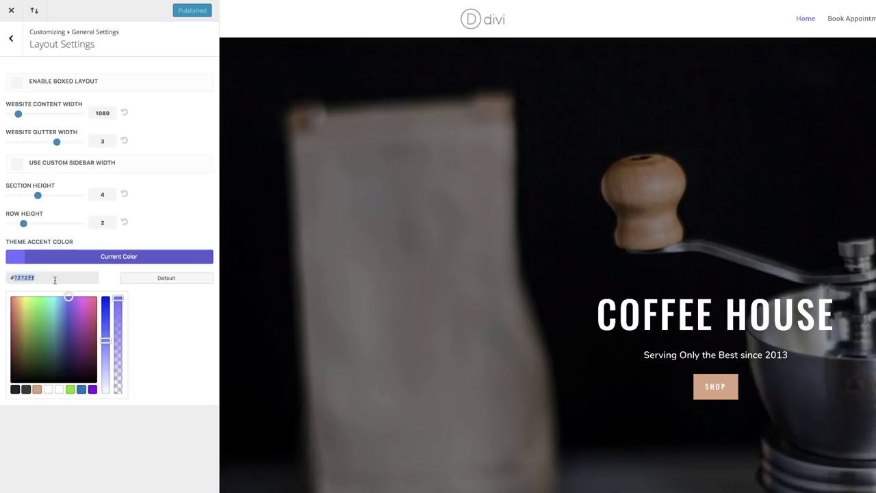
{"action": "type", "text": "#dca47d"}
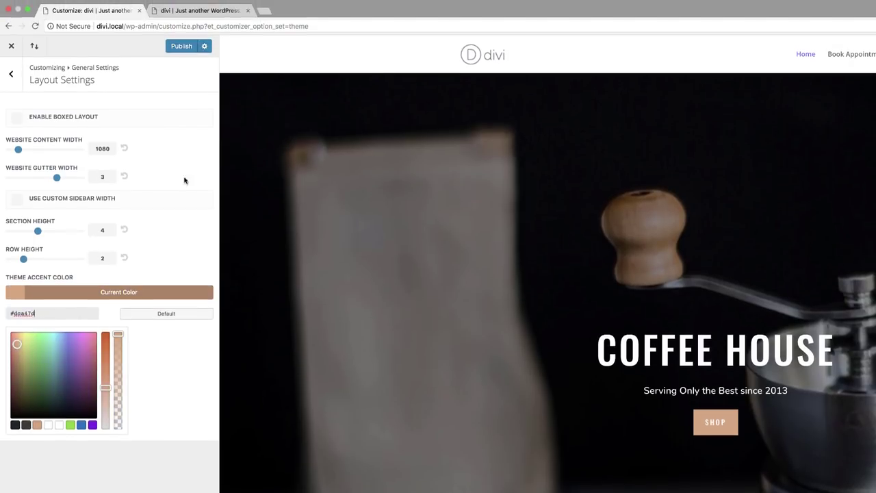
{"action": "left_click", "coordinate": [181, 46]}
Step: Open the general typography settings and set the body text size to 18 and the body line height to 1.9
{"action": "left_click", "coordinate": [10, 74]}
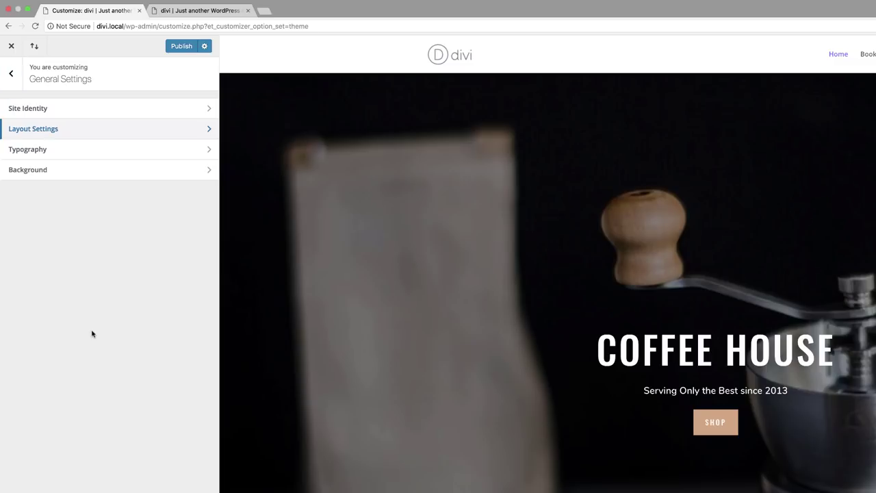
{"action": "left_click", "coordinate": [43, 152]}
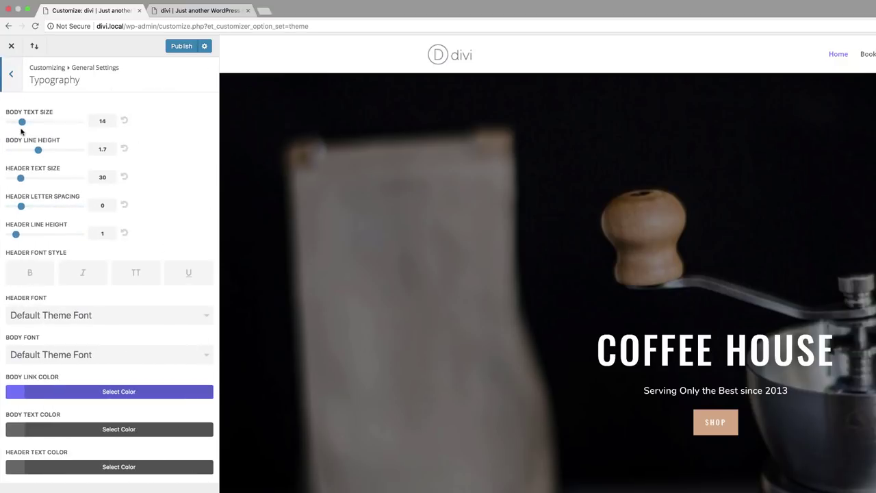
{"action": "left_click_drag", "start_coordinate": [22, 128], "coordinate": [45, 150]}
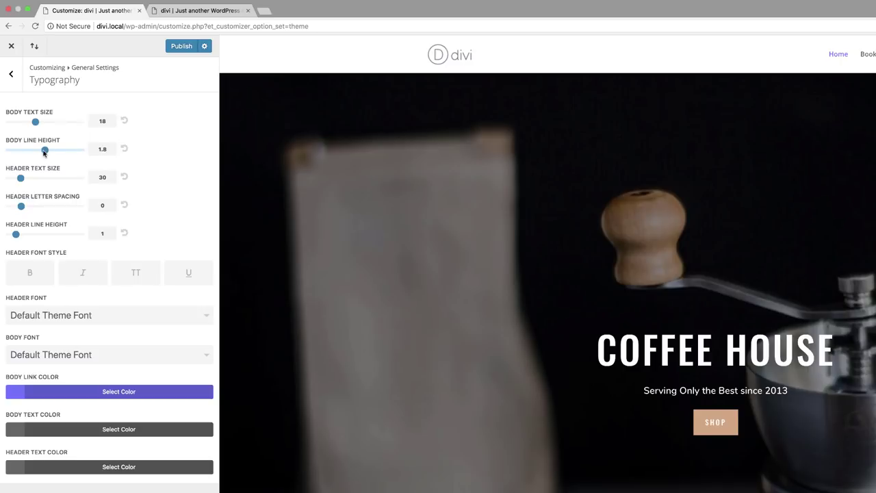
Step: Set the header text size to 42, the header letter spacing to 2 and the header line height to 1.5
{"action": "left_click_drag", "start_coordinate": [21, 180], "coordinate": [31, 209]}
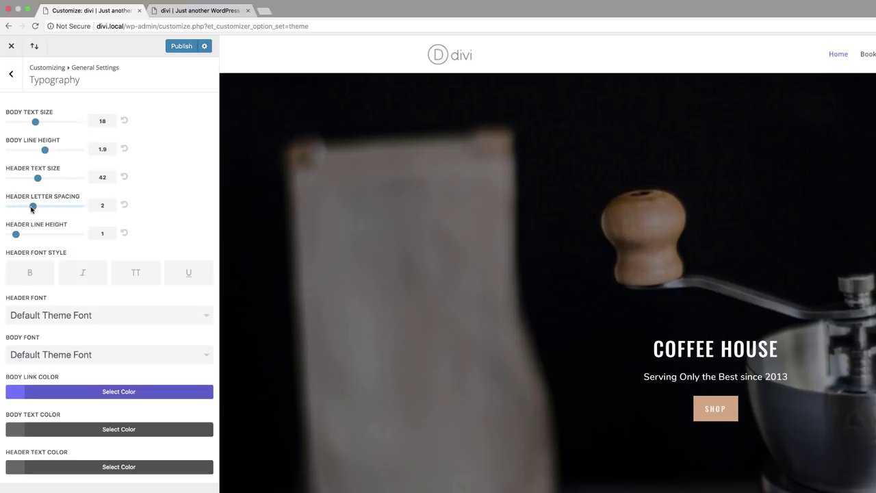
{"action": "left_click", "coordinate": [16, 234]}
{"action": "left_click_drag", "start_coordinate": [18, 235], "coordinate": [32, 237]}
Step: Choose Oswald as the header font and Nunito as the body font
{"action": "left_click", "coordinate": [82, 316]}
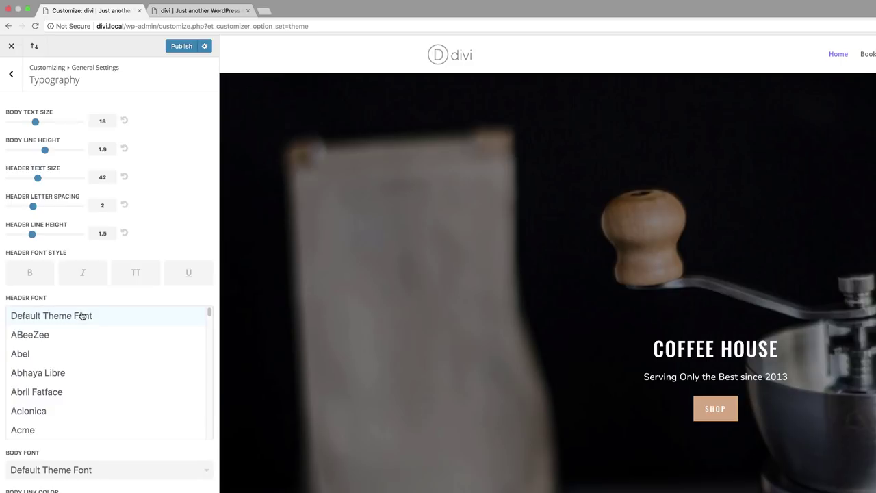
{"action": "scroll", "coordinate": [141, 366], "scroll_direction": "down", "scroll_amount": 10}
{"action": "scroll", "coordinate": [143, 366], "scroll_direction": "down", "scroll_amount": 20}
{"action": "key", "text": "Escape"}
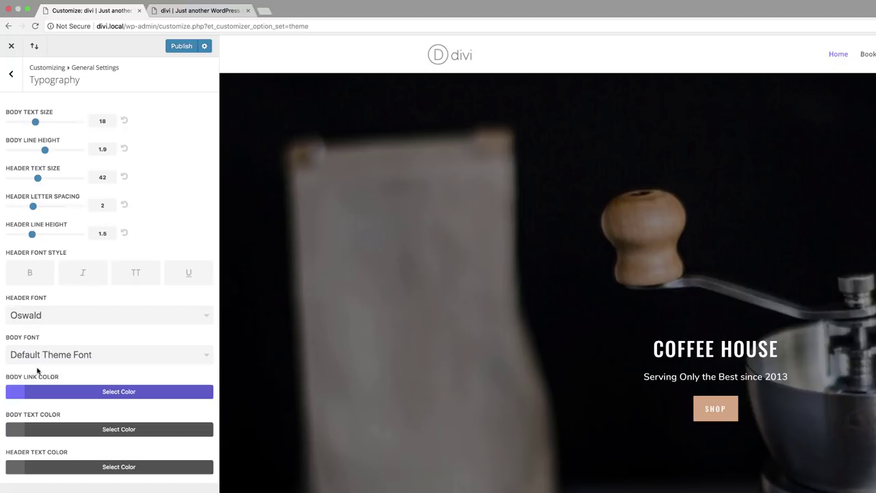
{"action": "left_click", "coordinate": [72, 356]}
{"action": "scroll", "coordinate": [93, 401], "scroll_direction": "down", "scroll_amount": 8}
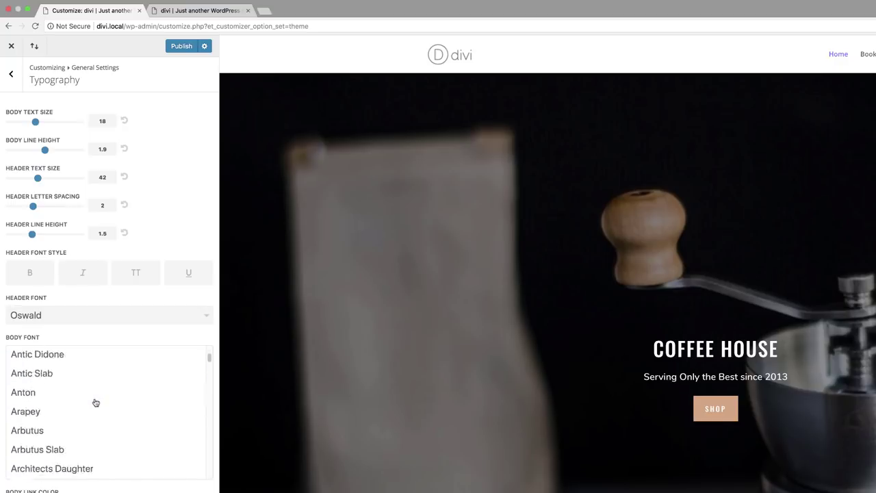
{"action": "key", "text": "Escape"}
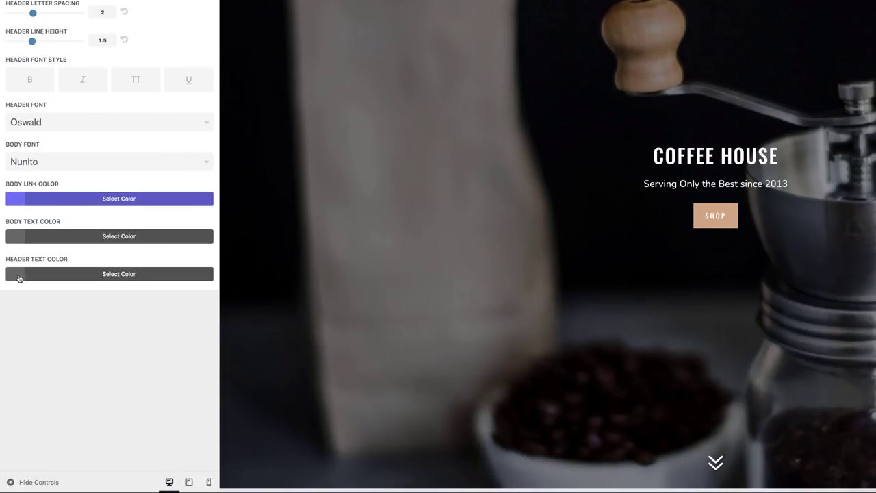
Step: Set the header text color to #333333 and publish the customizer changes
{"action": "left_click", "coordinate": [18, 468]}
{"action": "left_click_drag", "start_coordinate": [13, 294], "coordinate": [43, 294]}
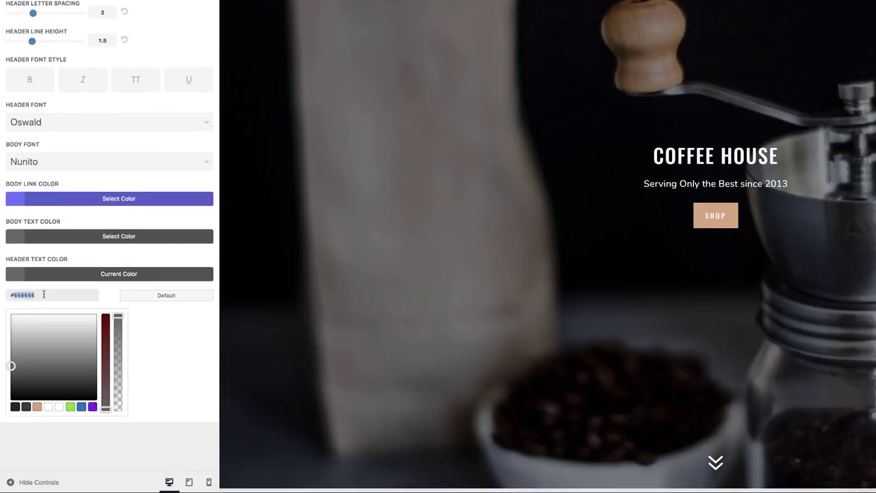
{"action": "type", "text": "#333333"}
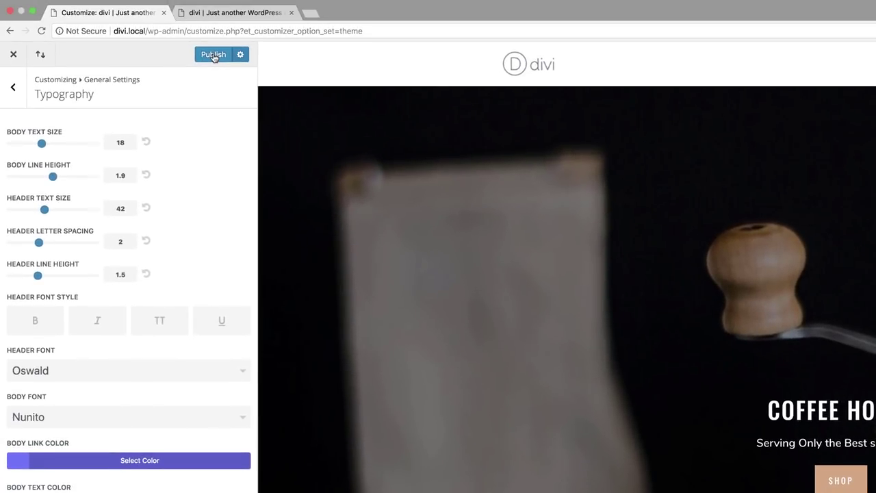
{"action": "left_click", "coordinate": [214, 57]}
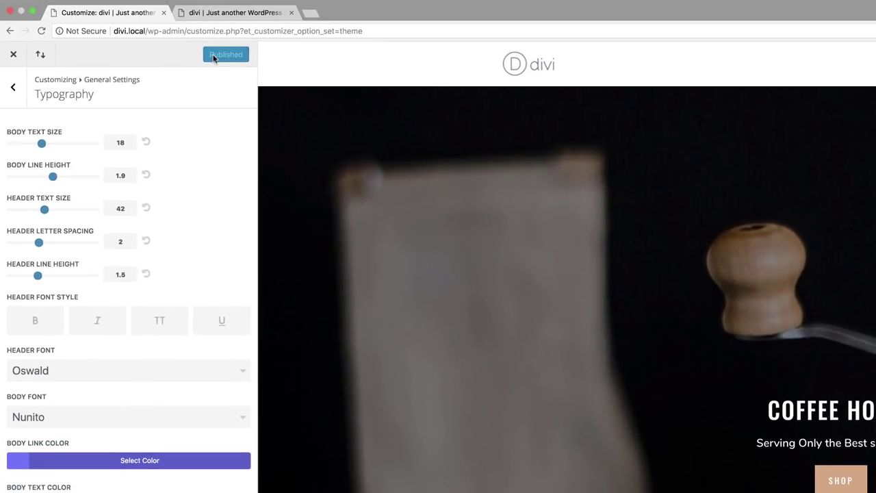
Step: Open the primary menu bar settings under Header & Navigation and set the text size to 18 with bold, uppercase font styling
{"action": "left_click", "coordinate": [13, 90]}
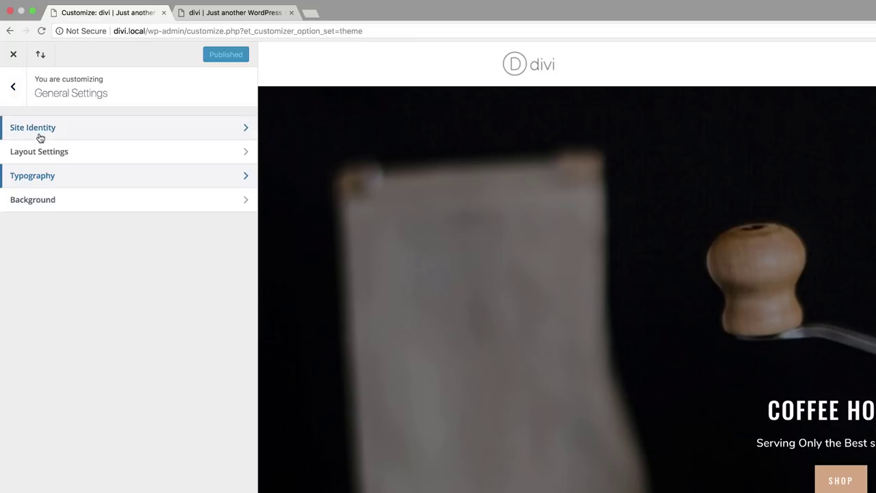
{"action": "left_click", "coordinate": [16, 90]}
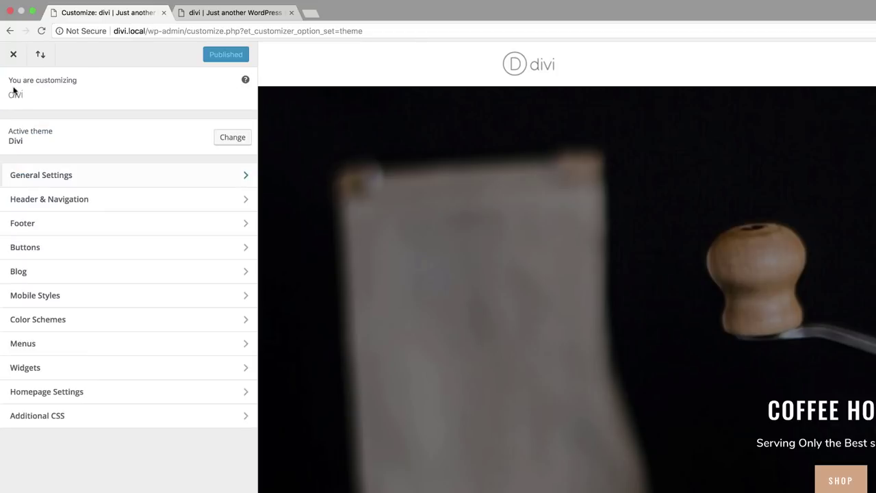
{"action": "left_click", "coordinate": [78, 200]}
{"action": "left_click", "coordinate": [80, 152]}
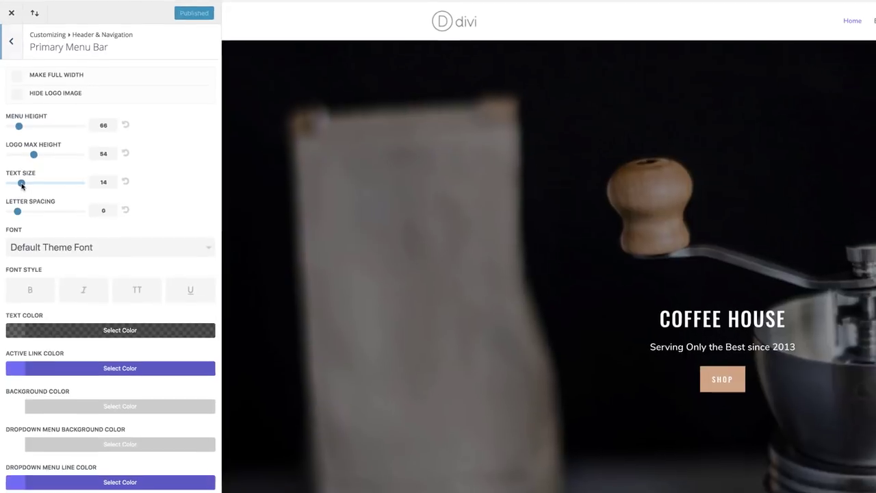
{"action": "left_click_drag", "start_coordinate": [25, 239], "coordinate": [39, 238]}
{"action": "left_click_drag", "start_coordinate": [35, 180], "coordinate": [45, 180]}
{"action": "left_click", "coordinate": [30, 287]}
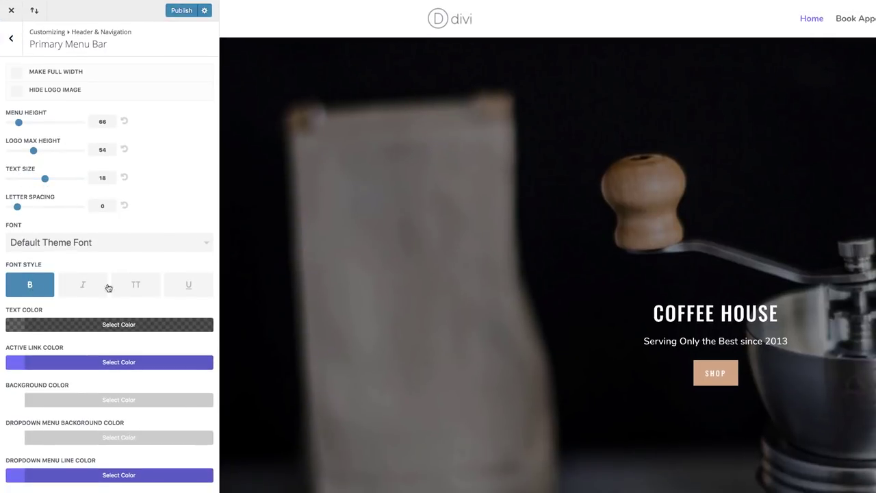
{"action": "left_click", "coordinate": [137, 287]}
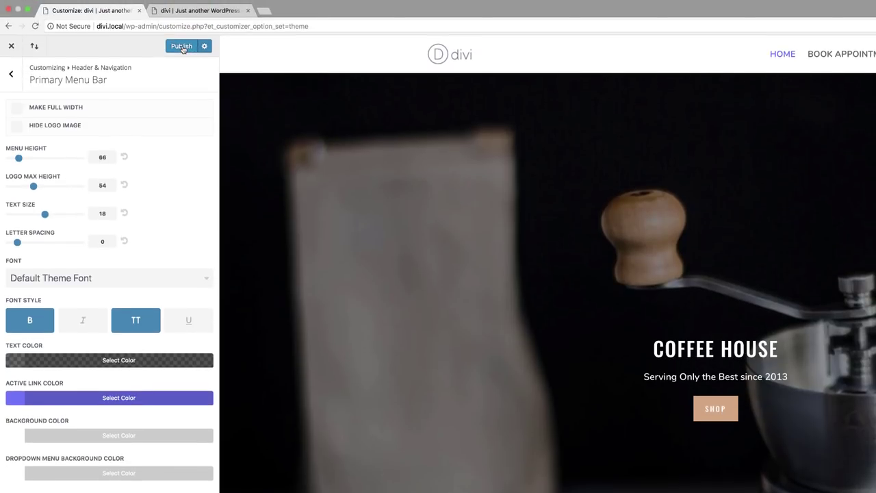
Step: Publish the menu bar changes and reload the site's Home page in its own browser tab
{"action": "left_click", "coordinate": [182, 47]}
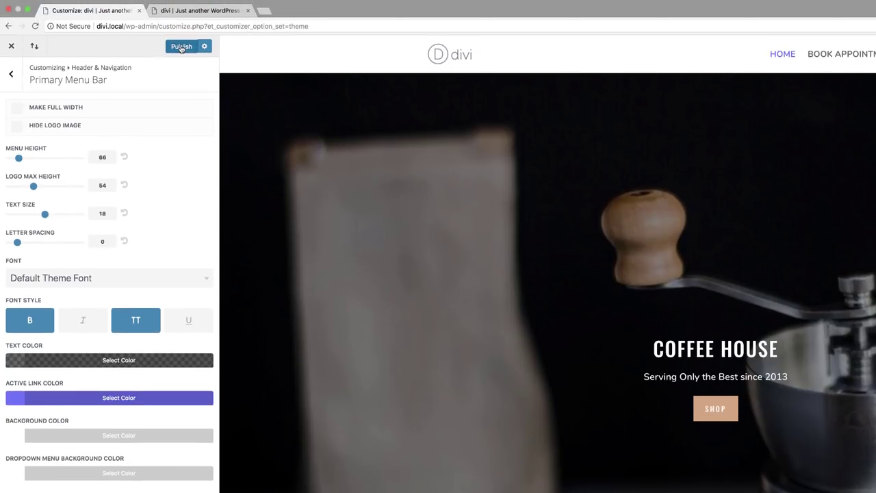
{"action": "left_click", "coordinate": [204, 13]}
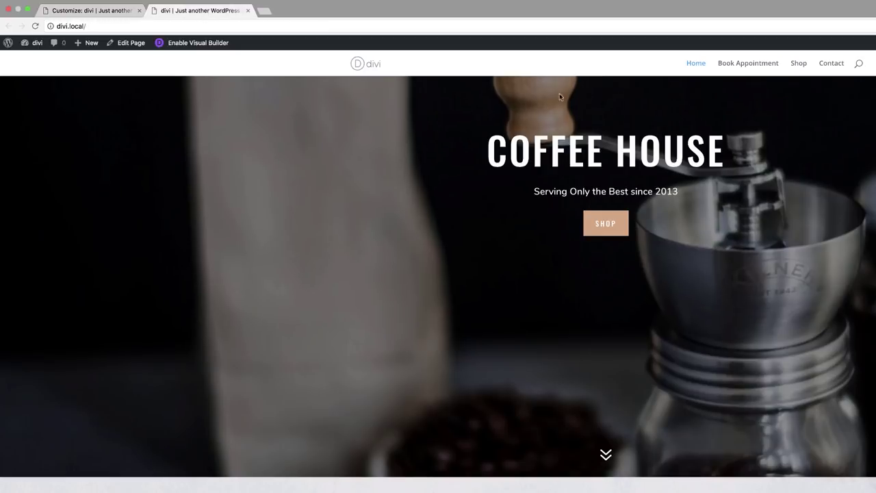
{"action": "left_click", "coordinate": [36, 27]}
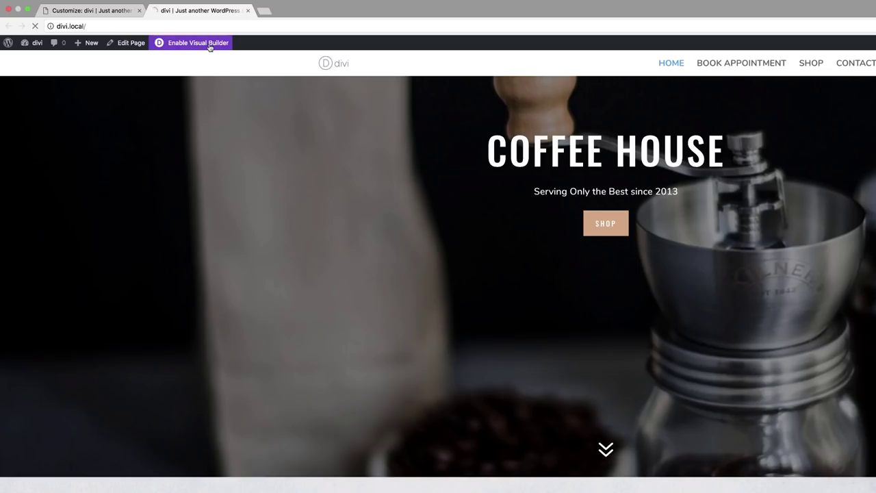
Step: Open the Home page in the visual builder and change the header title to Barber Shop
{"action": "left_click", "coordinate": [209, 44]}
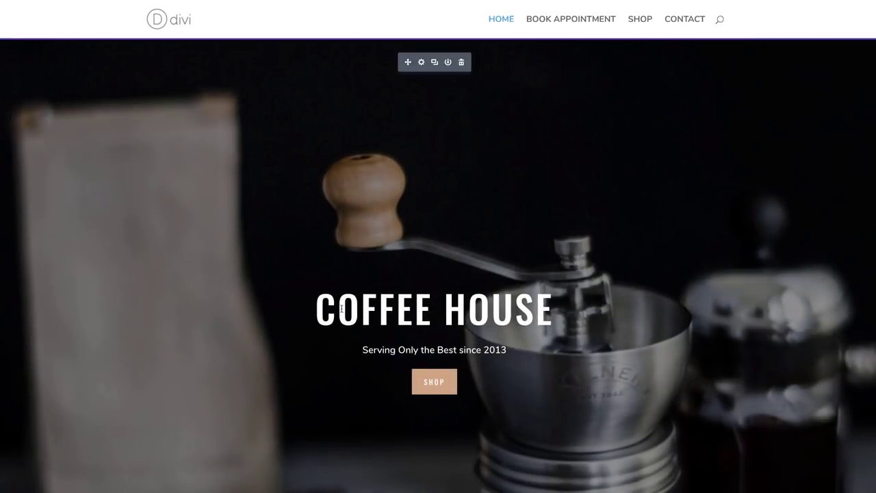
{"action": "left_click_drag", "start_coordinate": [317, 308], "coordinate": [553, 312]}
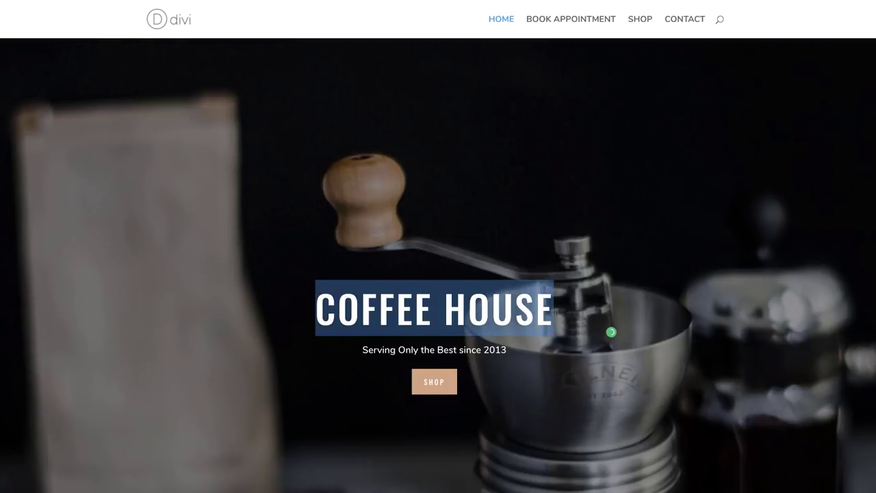
{"action": "type", "text": "BARBER SHOP"}
{"action": "left_click", "coordinate": [507, 350]}
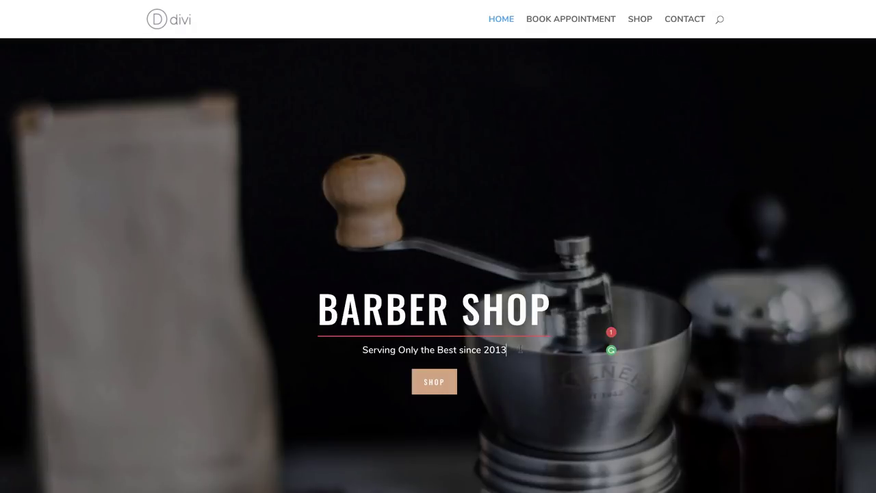
Step: Change the fullwidth header's first button text to Book Appointment and save the module settings
{"action": "left_click", "coordinate": [438, 382]}
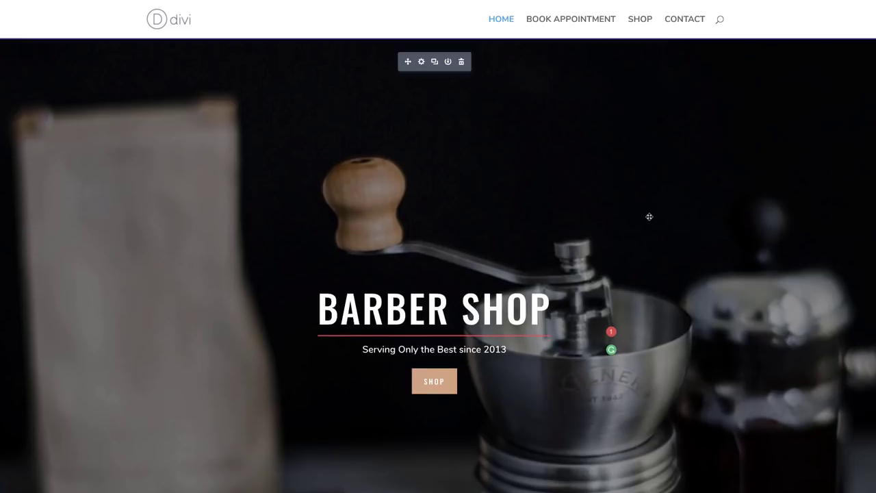
{"action": "left_click", "coordinate": [422, 62]}
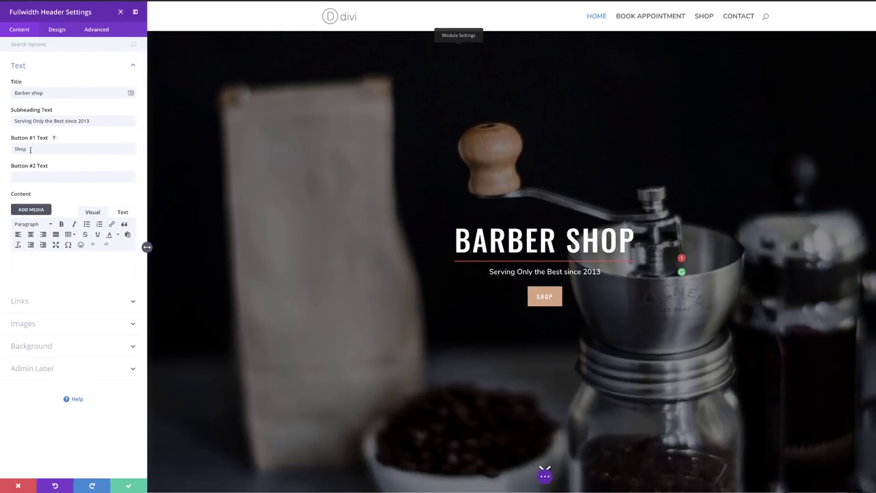
{"action": "left_click_drag", "start_coordinate": [30, 149], "coordinate": [9, 152]}
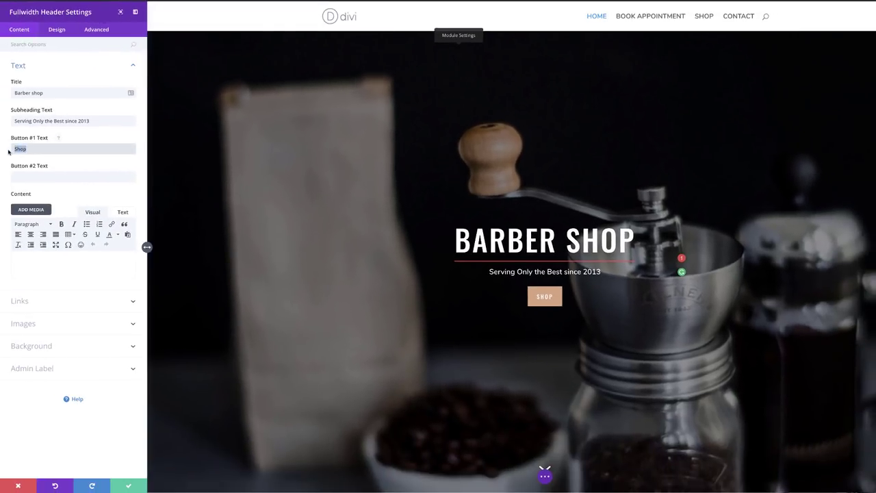
{"action": "type", "text": "Book Appointment"}
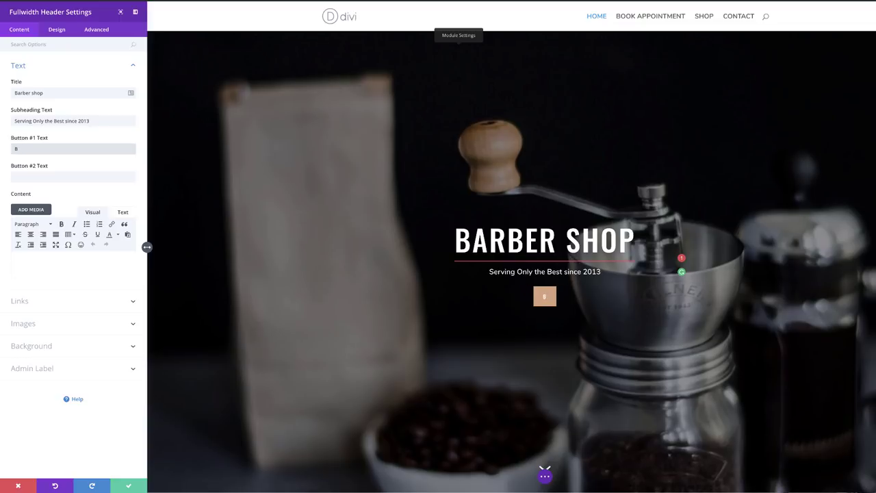
{"action": "left_click", "coordinate": [129, 485]}
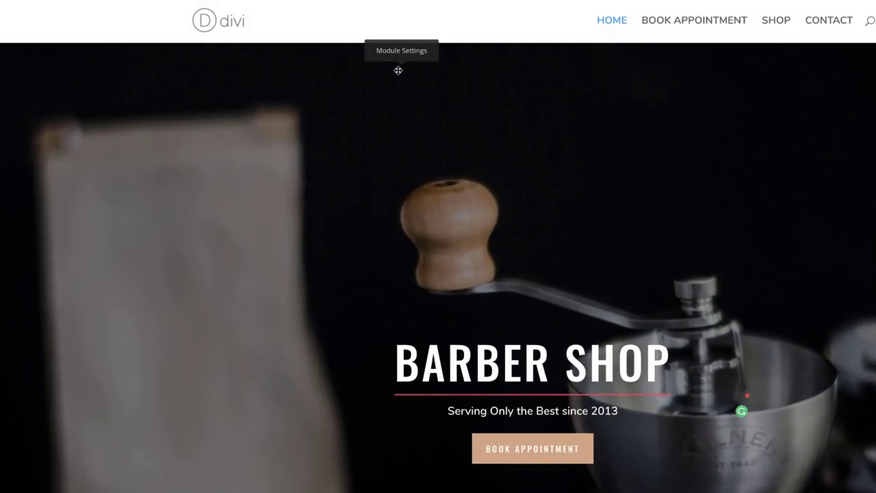
Step: Replace the header's background image with the media library photo of a barber and a bearded client in a striped cape, and save the module
{"action": "left_click", "coordinate": [407, 67]}
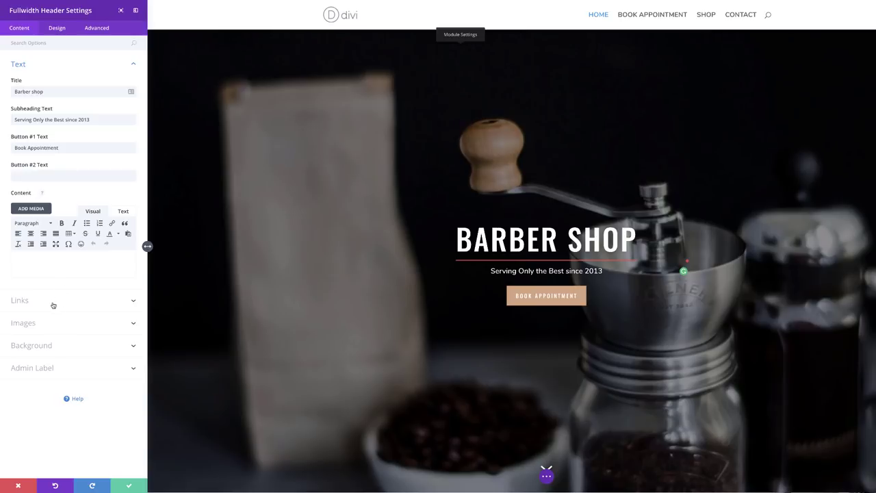
{"action": "left_click", "coordinate": [48, 348]}
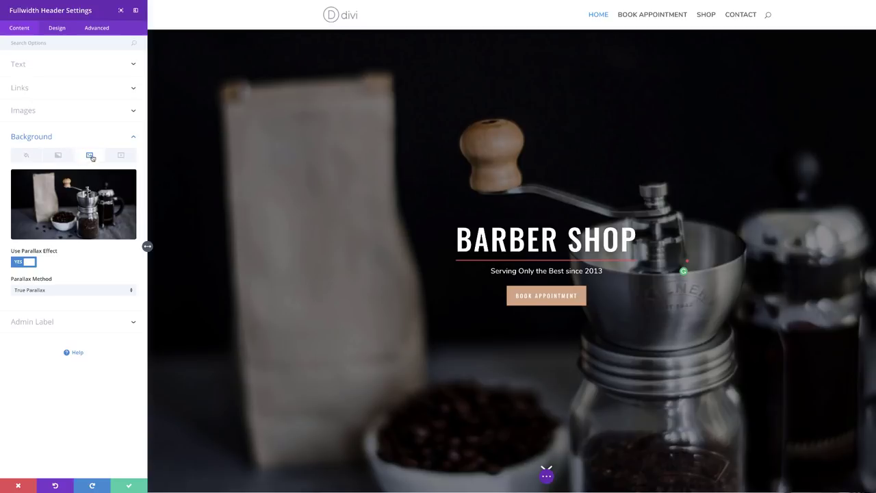
{"action": "mouse_move", "coordinate": [126, 204]}
{"action": "left_click", "coordinate": [126, 182]}
{"action": "left_click", "coordinate": [73, 205]}
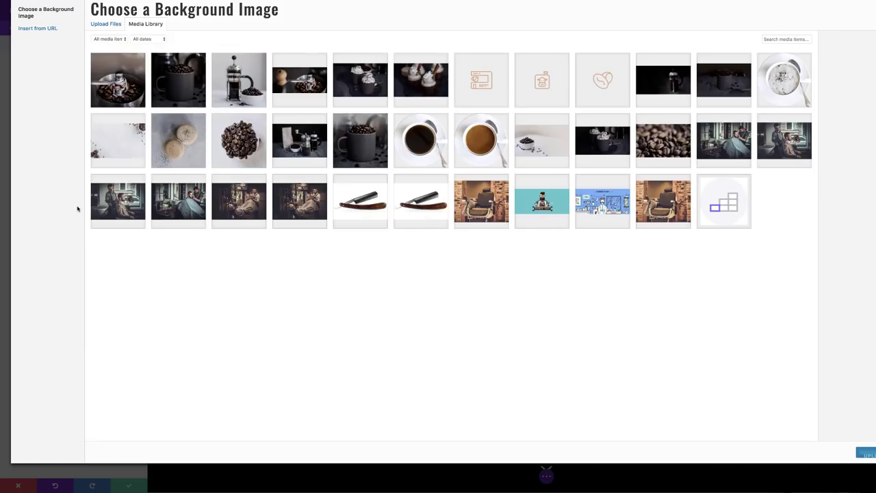
{"action": "left_click", "coordinate": [239, 201]}
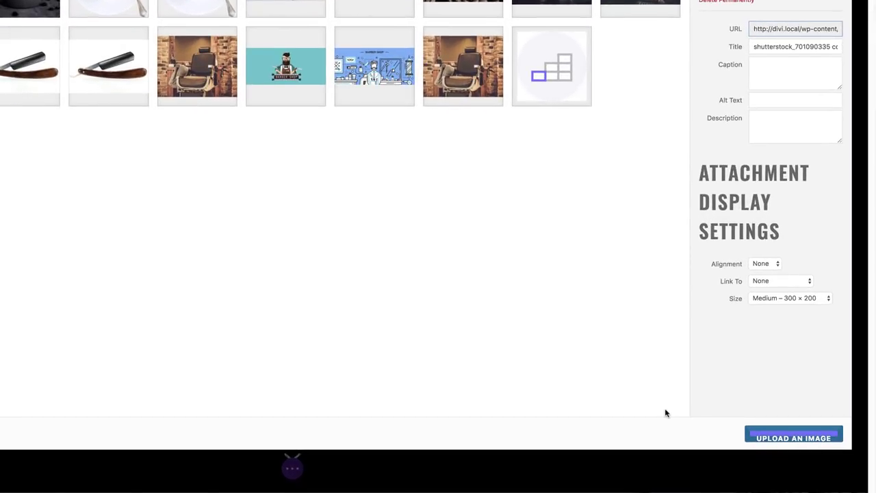
{"action": "left_click", "coordinate": [782, 438]}
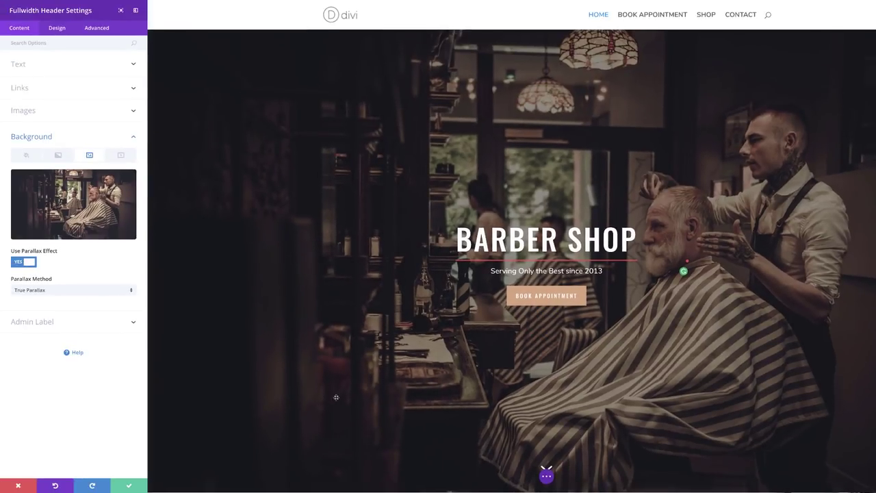
{"action": "scroll", "coordinate": [217, 417], "scroll_direction": "down", "scroll_amount": 3}
{"action": "left_click", "coordinate": [129, 486]}
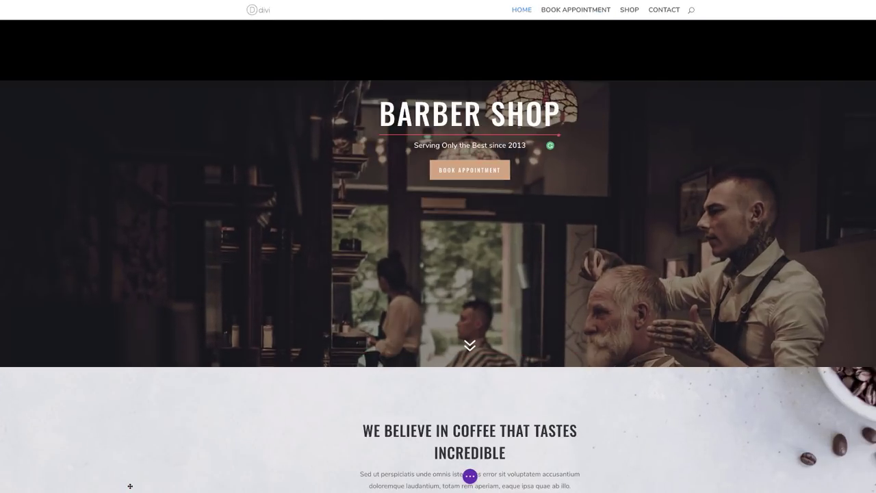
Step: Delete the coffee mug video section below the Our Story heading
{"action": "scroll", "coordinate": [130, 486], "scroll_direction": "down", "scroll_amount": 7}
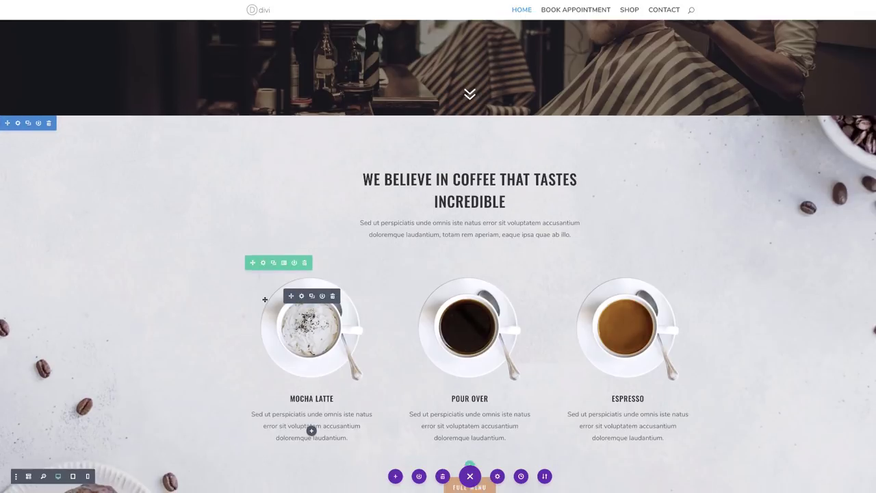
{"action": "scroll", "coordinate": [265, 299], "scroll_direction": "down", "scroll_amount": 6}
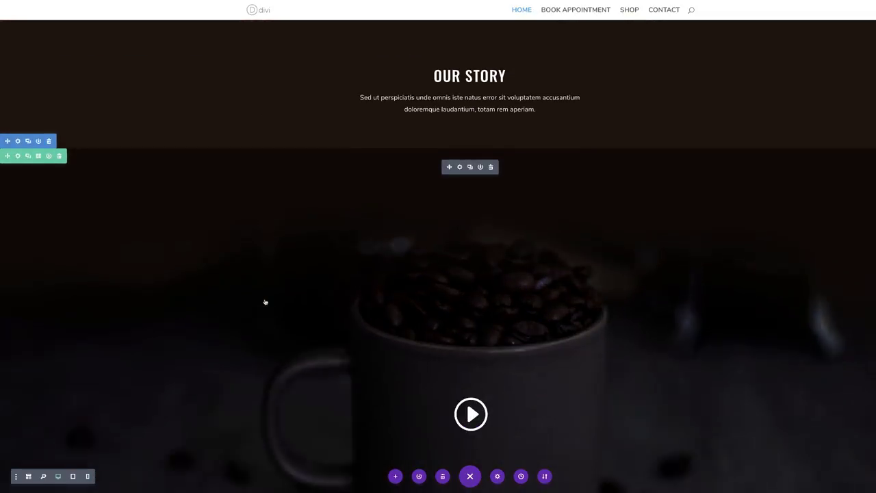
{"action": "scroll", "coordinate": [264, 299], "scroll_direction": "up", "scroll_amount": 1}
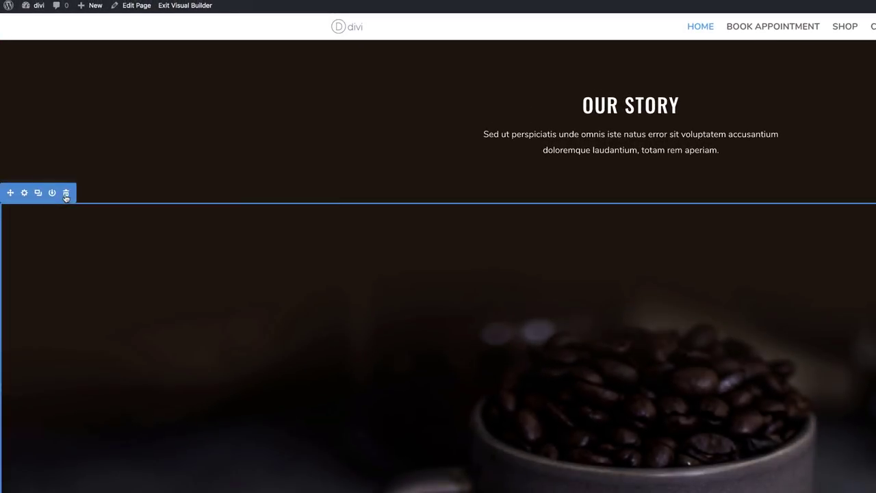
{"action": "left_click", "coordinate": [66, 195]}
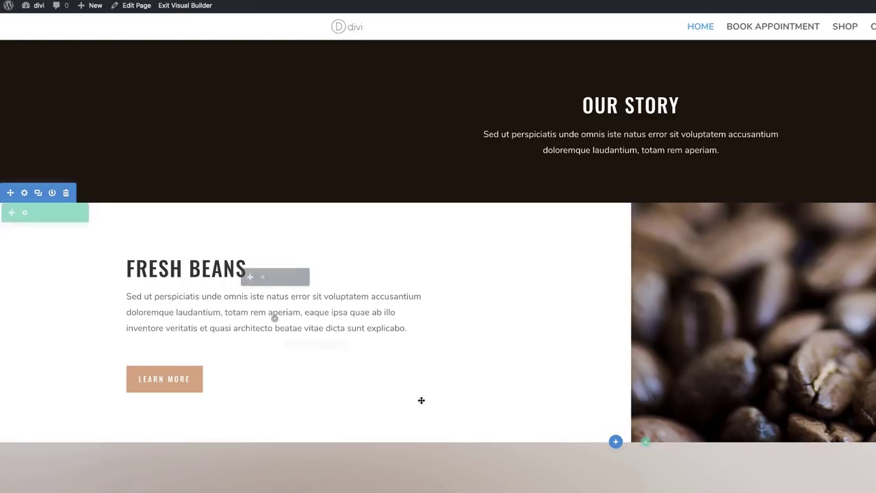
Step: Open the Home page in the WordPress page editor
{"action": "scroll", "coordinate": [571, 461], "scroll_direction": "up", "scroll_amount": 4}
{"action": "scroll", "coordinate": [571, 463], "scroll_direction": "up", "scroll_amount": 6}
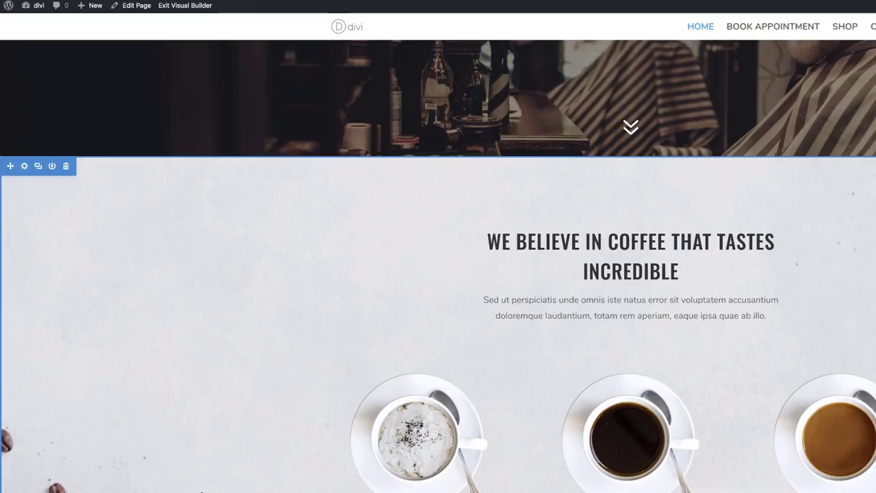
{"action": "mouse_move", "coordinate": [403, 386]}
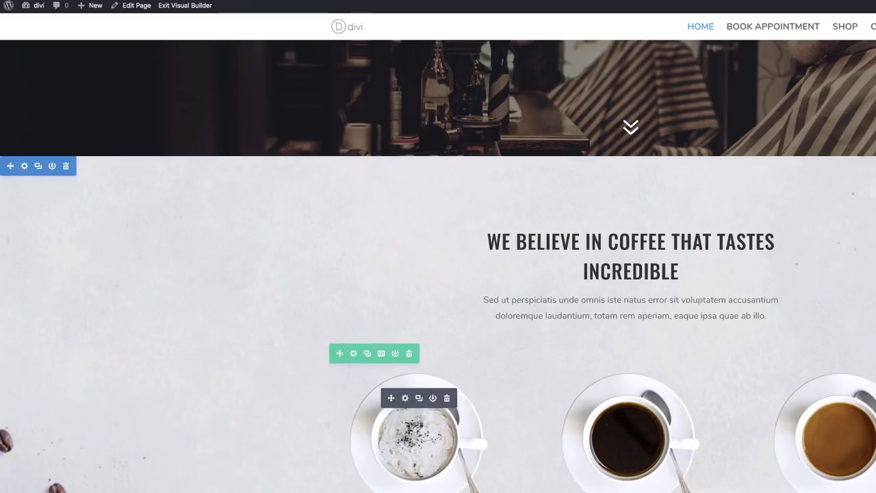
{"action": "scroll", "coordinate": [250, 370], "scroll_direction": "up", "scroll_amount": 6}
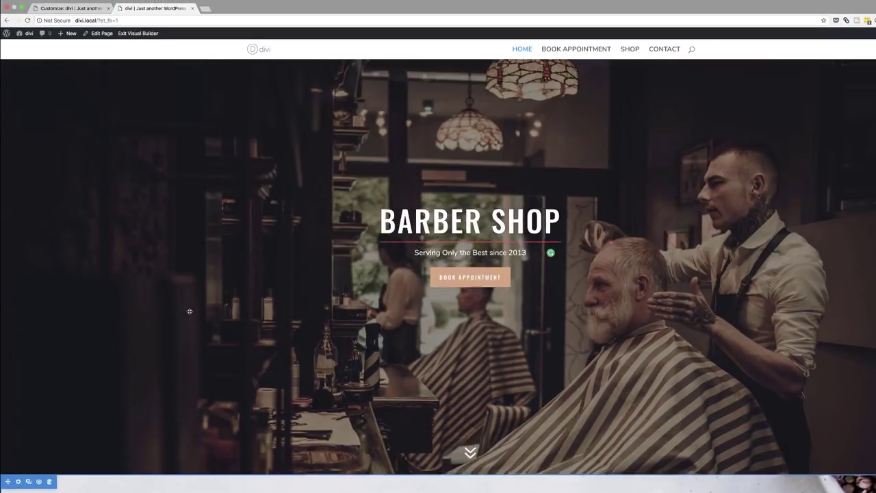
{"action": "scroll", "coordinate": [190, 311], "scroll_direction": "up", "scroll_amount": 2}
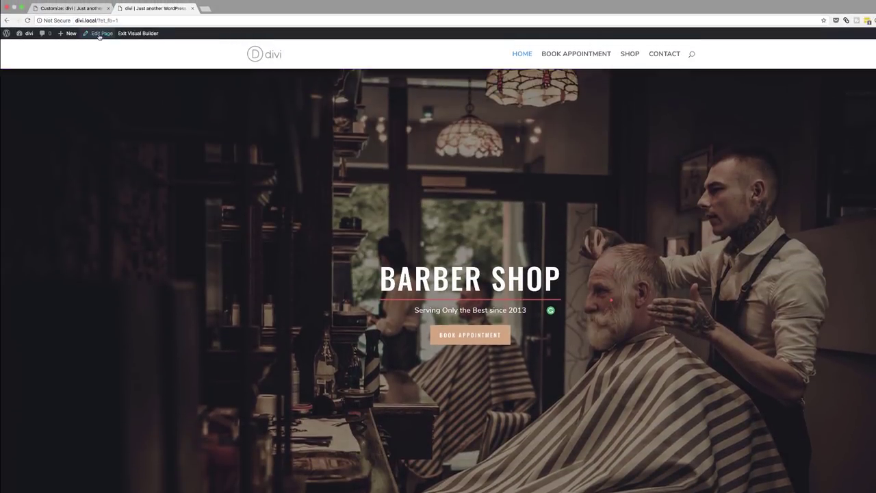
{"action": "left_click", "coordinate": [102, 34]}
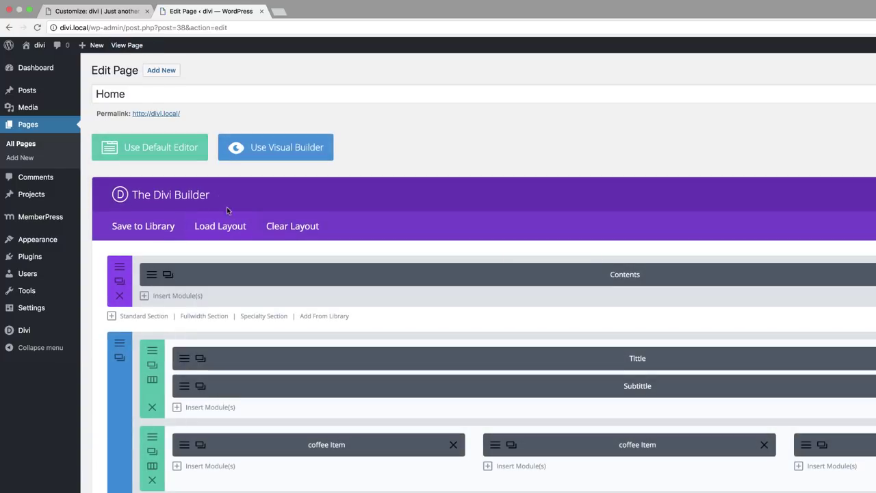
Step: Add the premade Coffee Shop About layout to the Home page with Replace existing content turned off, and update the page
{"action": "left_click", "coordinate": [228, 232]}
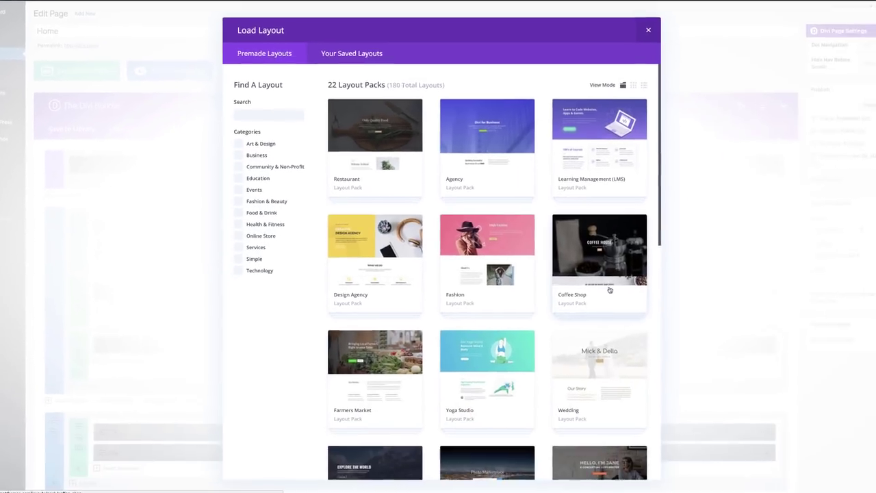
{"action": "left_click", "coordinate": [863, 439]}
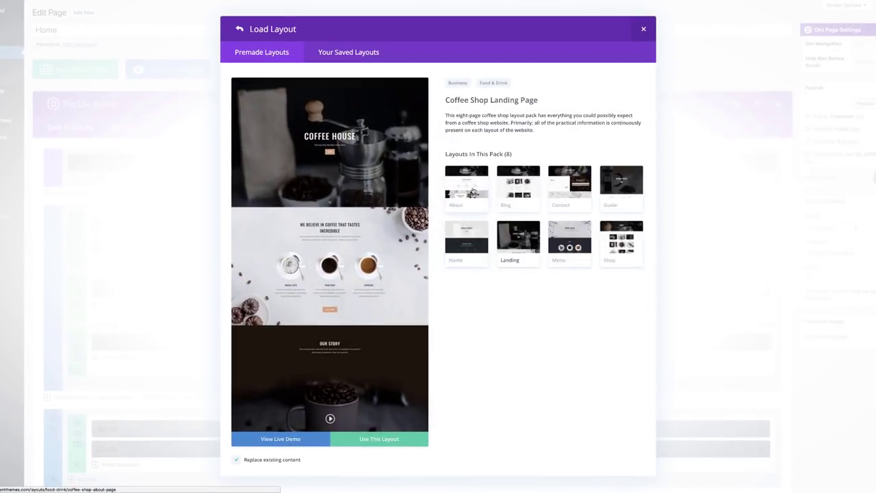
{"action": "left_click", "coordinate": [474, 192]}
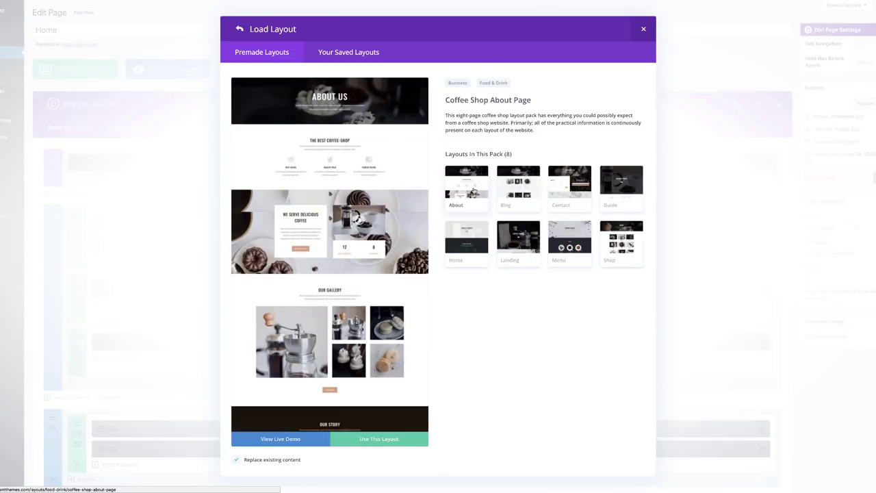
{"action": "left_click", "coordinate": [237, 461]}
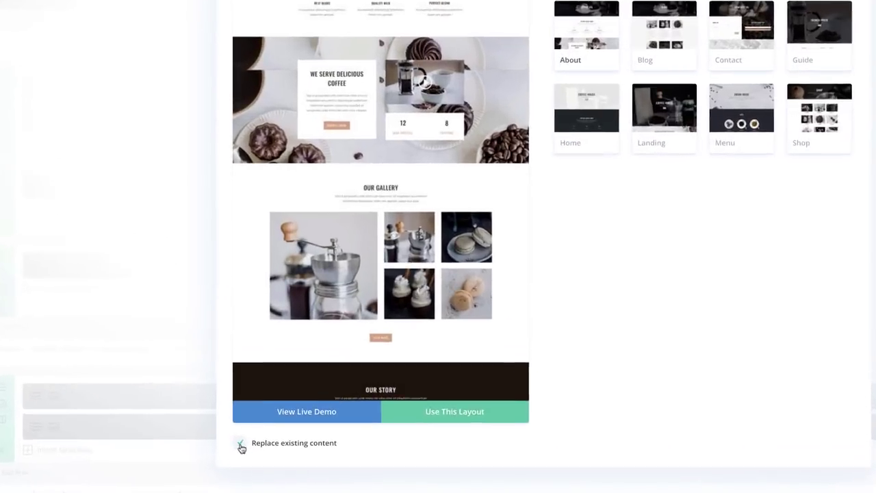
{"action": "left_click", "coordinate": [242, 445]}
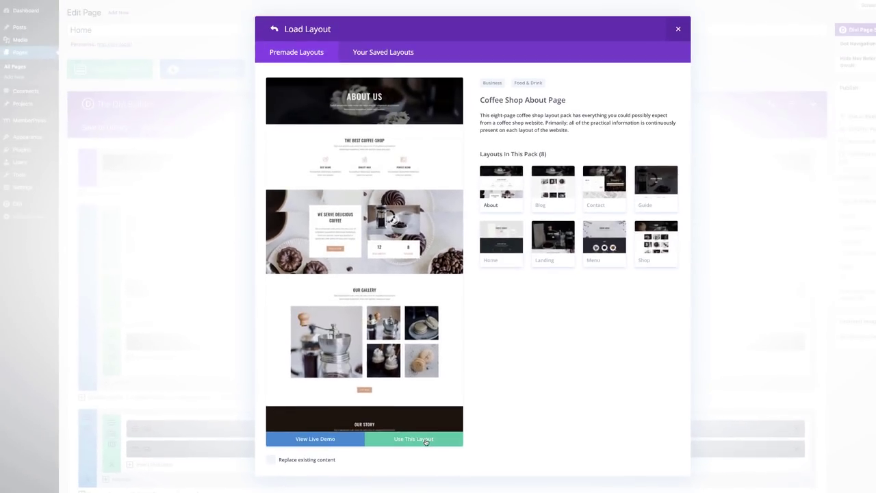
{"action": "left_click", "coordinate": [425, 443]}
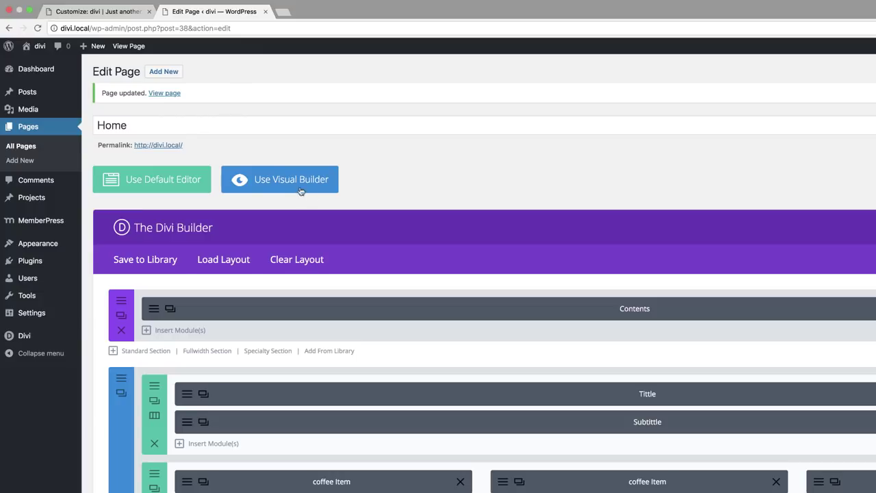
Step: Examine the added About Us sections on the live Home page and reopen the page in the visual builder
{"action": "left_click", "coordinate": [167, 94]}
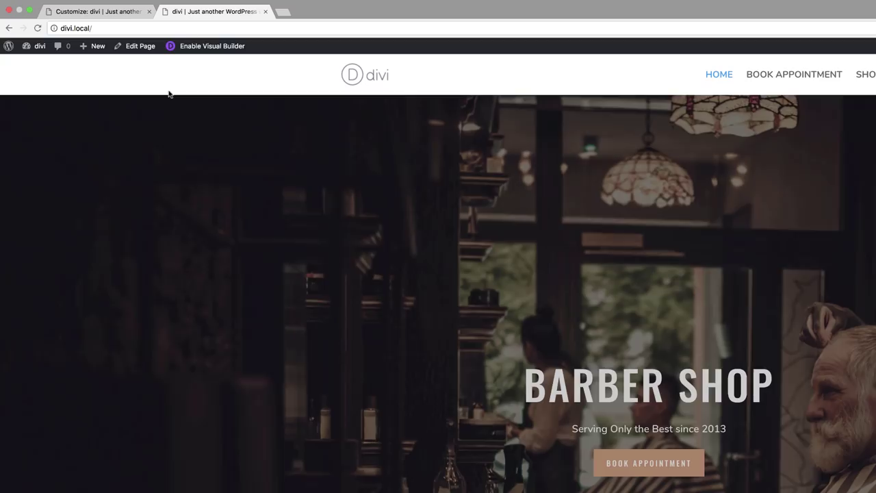
{"action": "scroll", "coordinate": [438, 274], "scroll_direction": "down", "scroll_amount": 10}
{"action": "scroll", "coordinate": [438, 287], "scroll_direction": "down", "scroll_amount": 15}
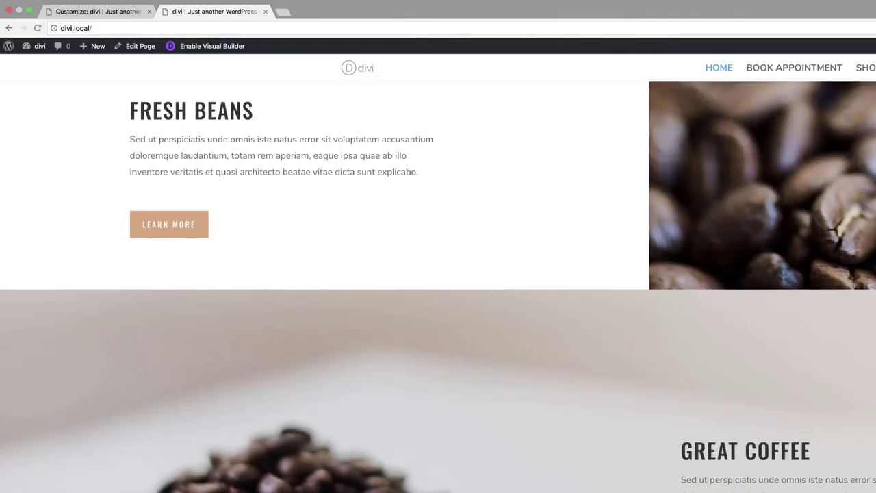
{"action": "scroll", "coordinate": [438, 274], "scroll_direction": "down", "scroll_amount": 10}
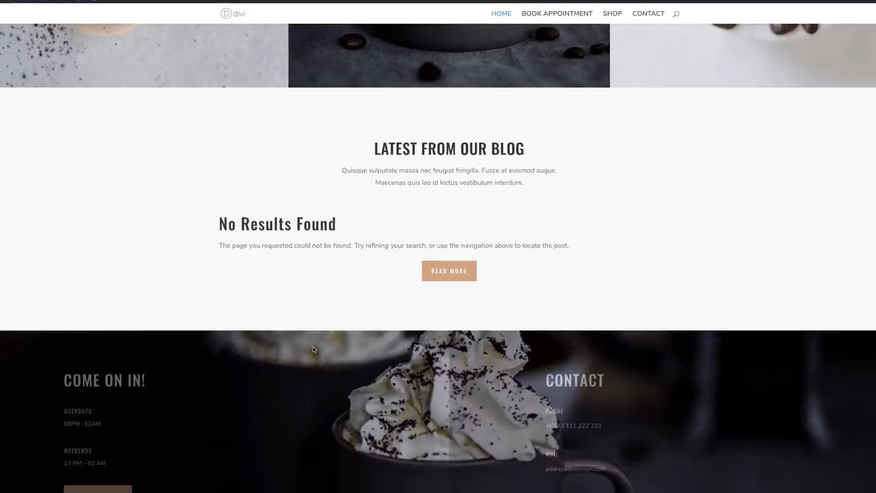
{"action": "scroll", "coordinate": [313, 349], "scroll_direction": "down", "scroll_amount": 10}
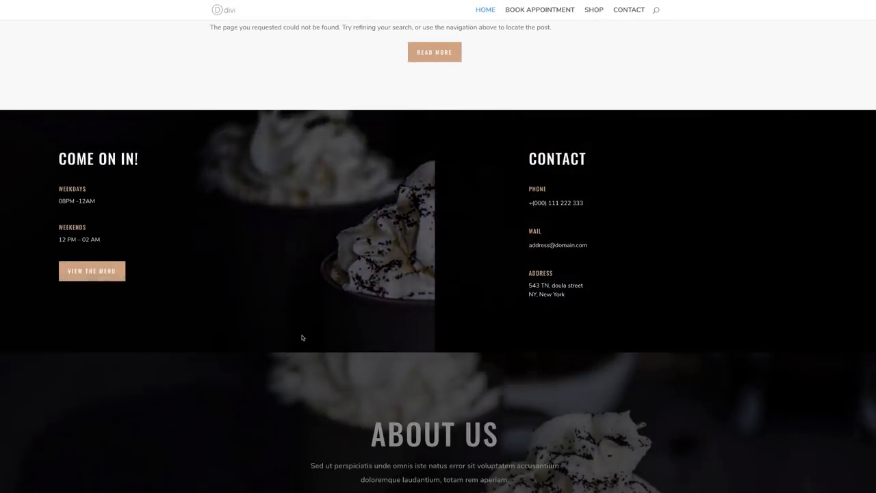
{"action": "scroll", "coordinate": [303, 336], "scroll_direction": "up", "scroll_amount": 2}
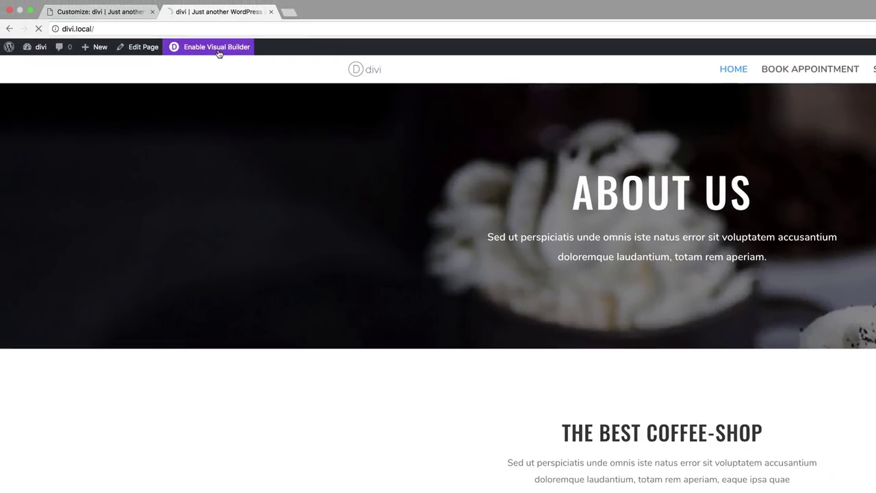
{"action": "left_click", "coordinate": [177, 25]}
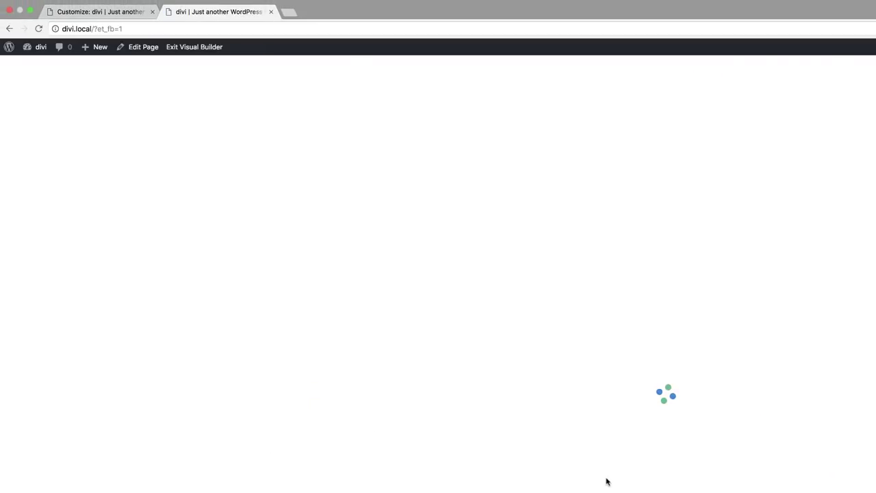
Step: Delete the section headed We Believe in Coffee That Tastes Incredible from the Home page
{"action": "scroll", "coordinate": [479, 291], "scroll_direction": "down", "scroll_amount": 1}
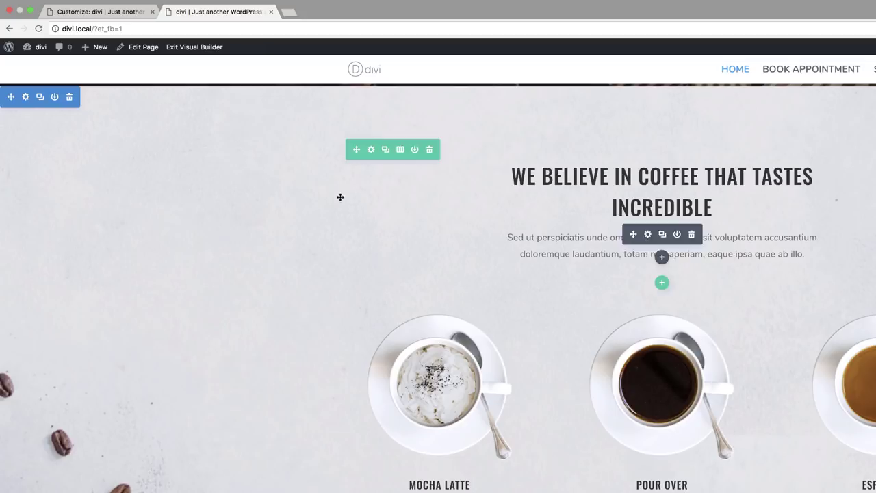
{"action": "left_click", "coordinate": [70, 97]}
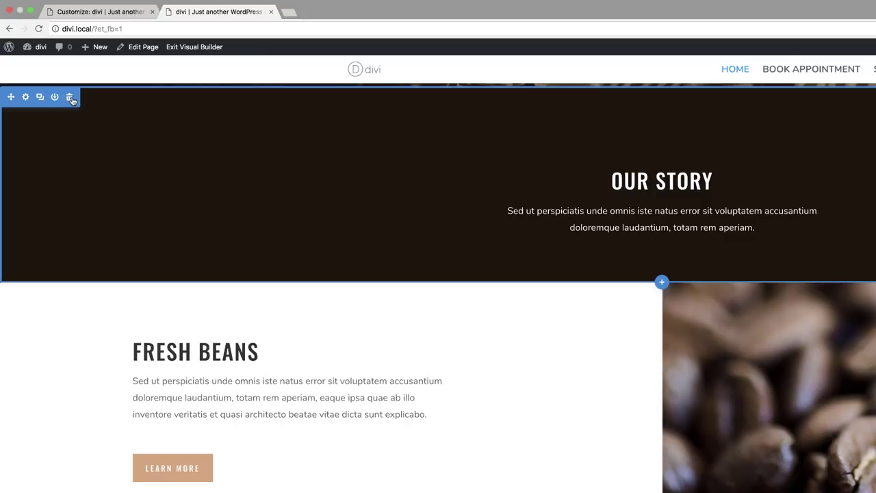
Step: Move The Best Coffee-Shop section up the page to directly below the Barber Shop hero section
{"action": "scroll", "coordinate": [438, 288], "scroll_direction": "down", "scroll_amount": 5}
{"action": "scroll", "coordinate": [439, 288], "scroll_direction": "down", "scroll_amount": 10}
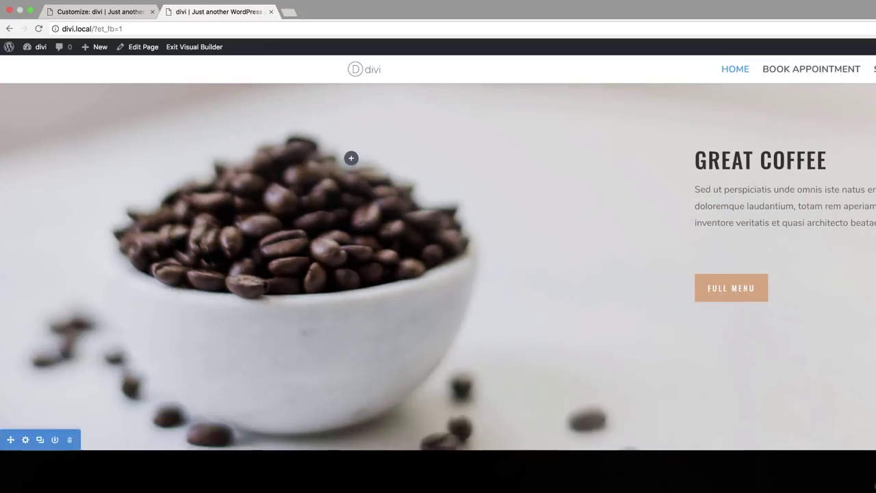
{"action": "scroll", "coordinate": [438, 287], "scroll_direction": "down", "scroll_amount": 10}
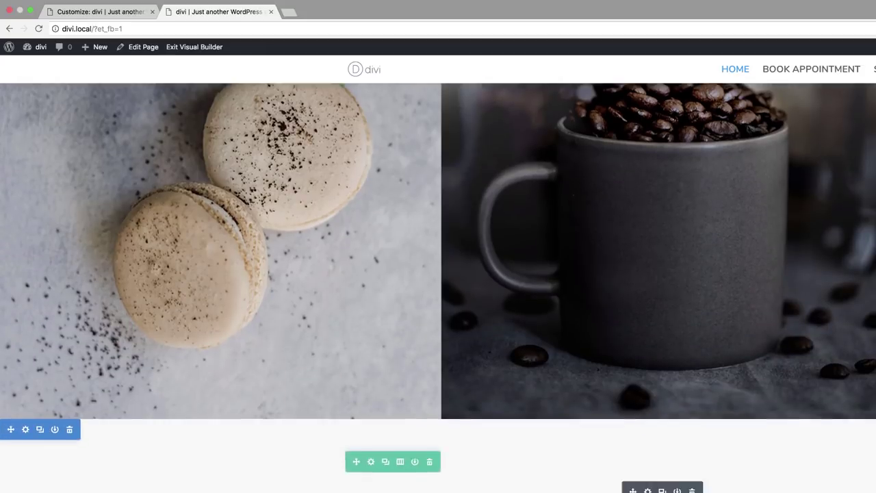
{"action": "scroll", "coordinate": [333, 303], "scroll_direction": "up", "scroll_amount": 10}
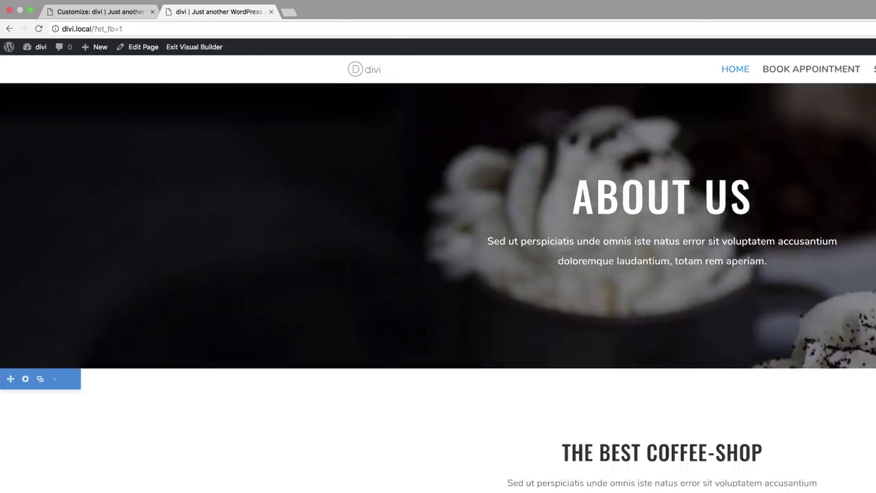
{"action": "scroll", "coordinate": [333, 303], "scroll_direction": "down", "scroll_amount": 2}
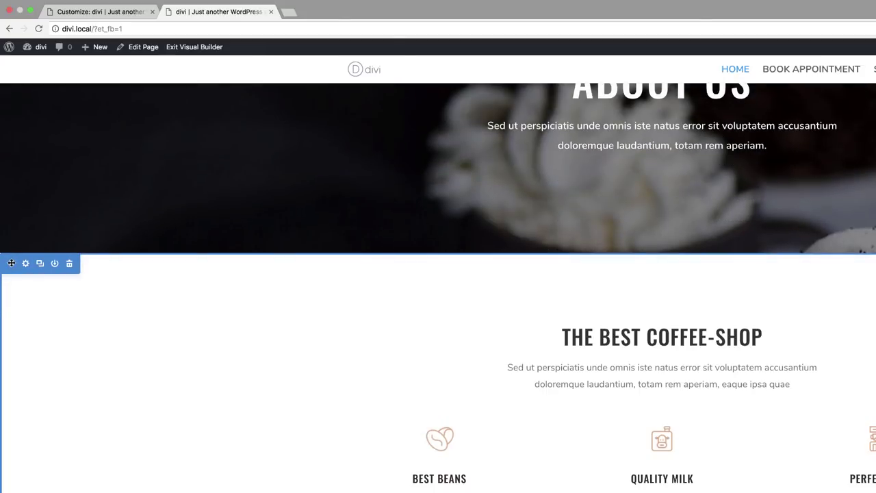
{"action": "left_click_drag", "start_coordinate": [11, 263], "coordinate": [18, 45]}
{"action": "mouse_move", "coordinate": [14, 5]}
{"action": "left_mouse_down"}
{"action": "mouse_move", "coordinate": [44, 161]}
{"action": "mouse_move", "coordinate": [34, 246]}
{"action": "mouse_move", "coordinate": [39, 315]}
{"action": "left_mouse_up"}
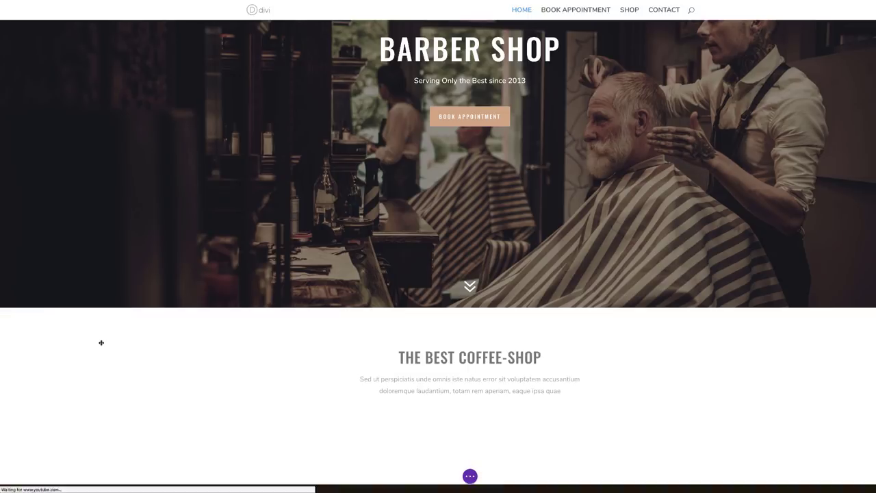
{"action": "scroll", "coordinate": [306, 349], "scroll_direction": "down", "scroll_amount": 2}
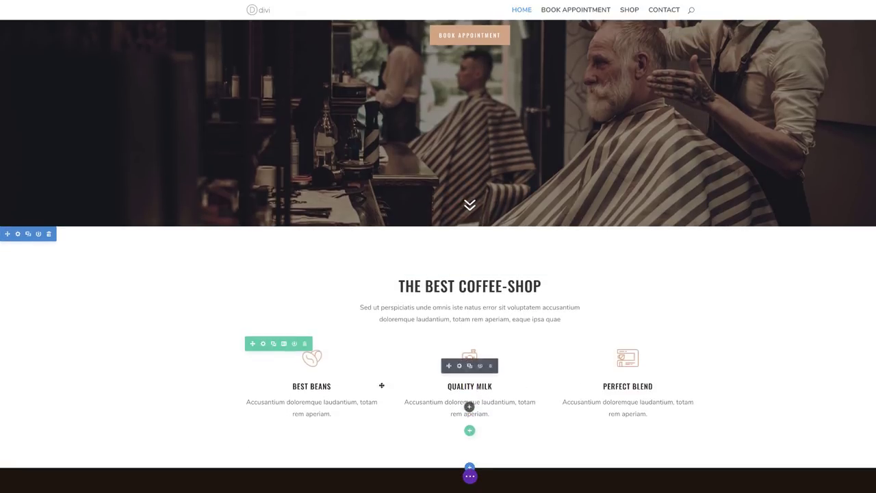
Step: Change the heading The Best Coffee-Shop to OUR SERVICES and copy the paragraph text below it
{"action": "left_click", "coordinate": [493, 287]}
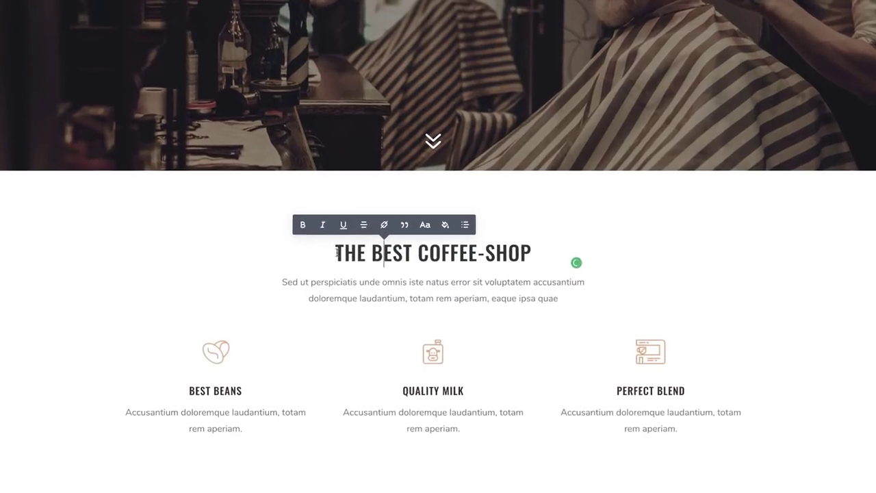
{"action": "left_click_drag", "start_coordinate": [398, 288], "coordinate": [504, 289]}
{"action": "left_click_drag", "start_coordinate": [480, 257], "coordinate": [529, 255]}
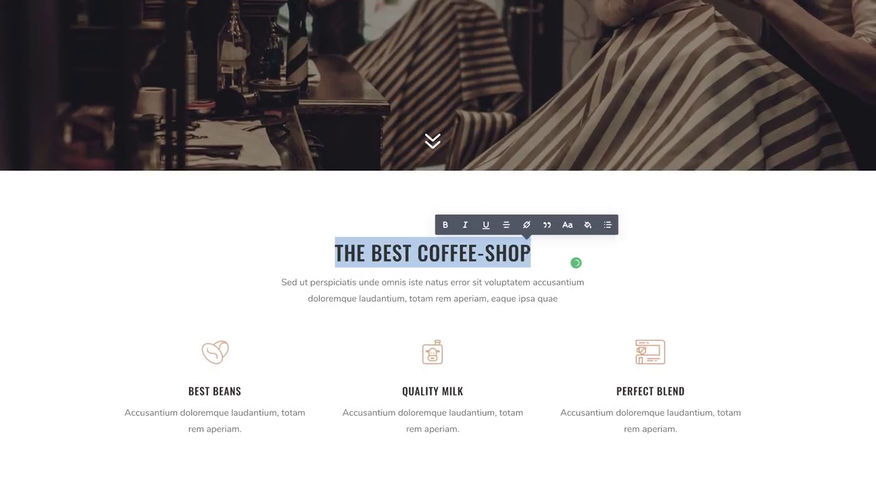
{"action": "type", "text": "OUR SERVICES"}
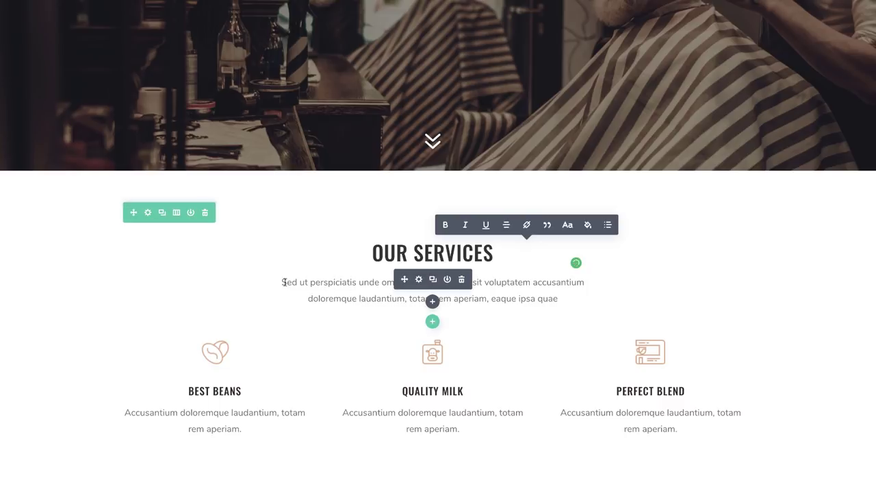
{"action": "left_click_drag", "start_coordinate": [282, 282], "coordinate": [562, 300]}
{"action": "key", "text": "ctrl+c"}
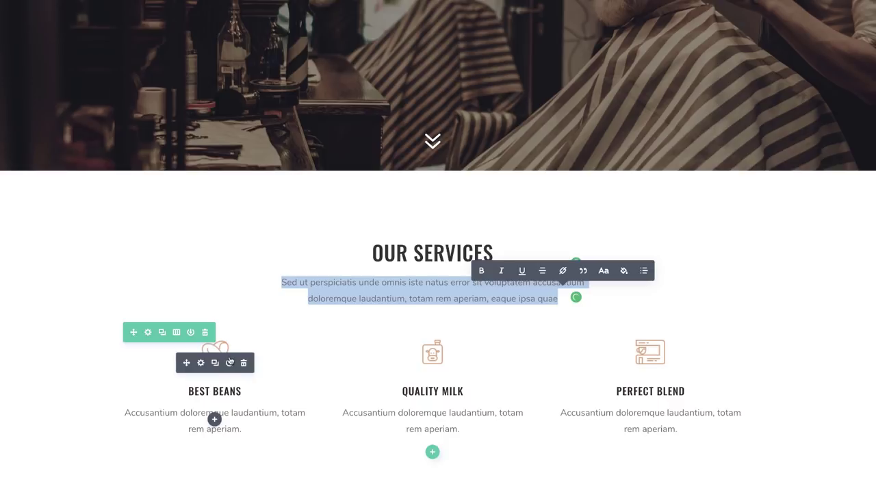
Step: Retitle the Best Beans blurb HAIRCUT - $35 and remove its image by turning on Use Icon without choosing an icon
{"action": "left_click", "coordinate": [201, 363]}
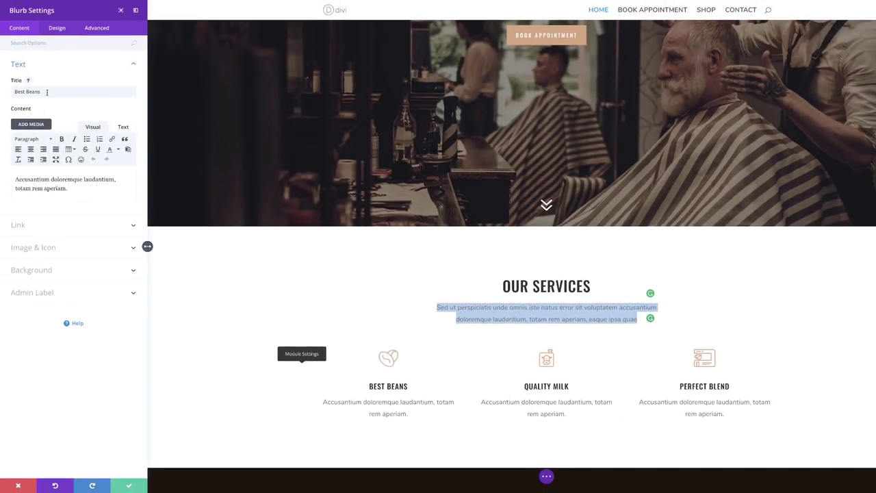
{"action": "triple_click", "coordinate": [46, 91]}
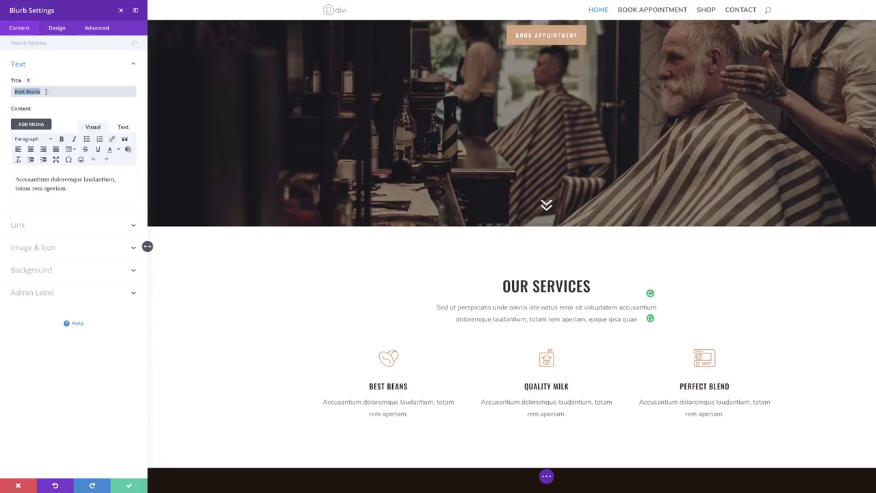
{"action": "type", "text": "H"}
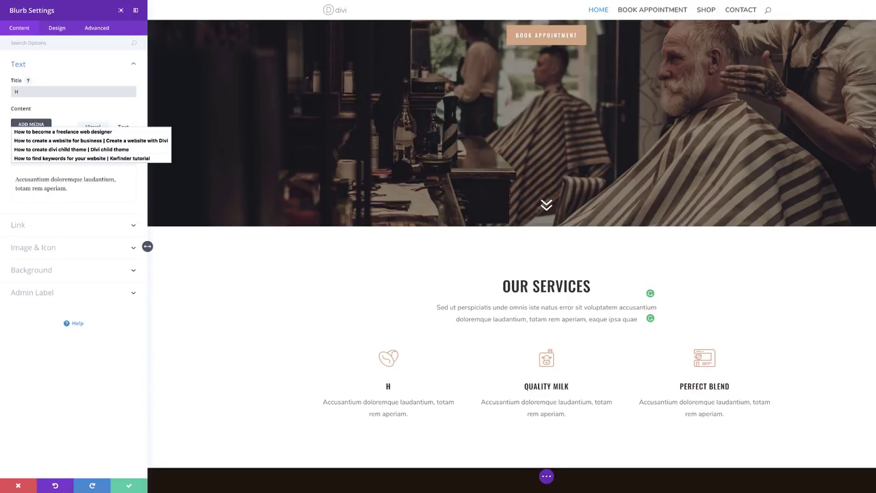
{"action": "type", "text": "AIRCUT"}
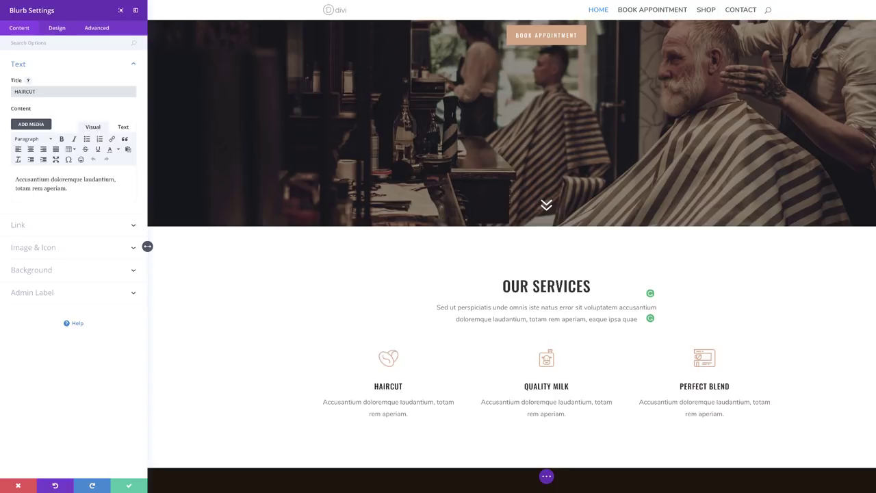
{"action": "type", "text": " - $35"}
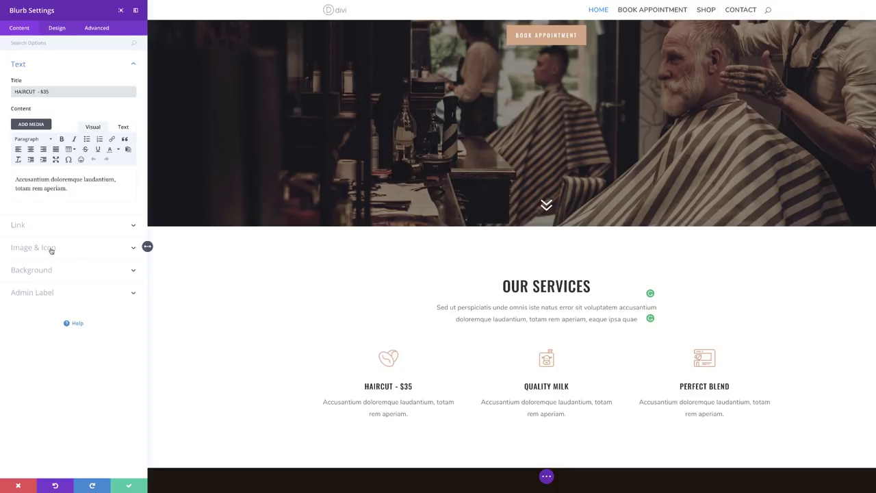
{"action": "left_click", "coordinate": [33, 248]}
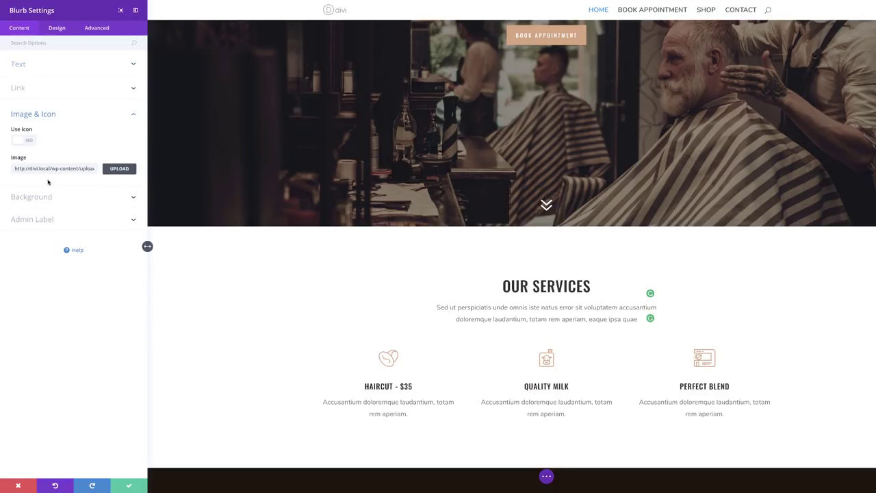
{"action": "left_click", "coordinate": [30, 141]}
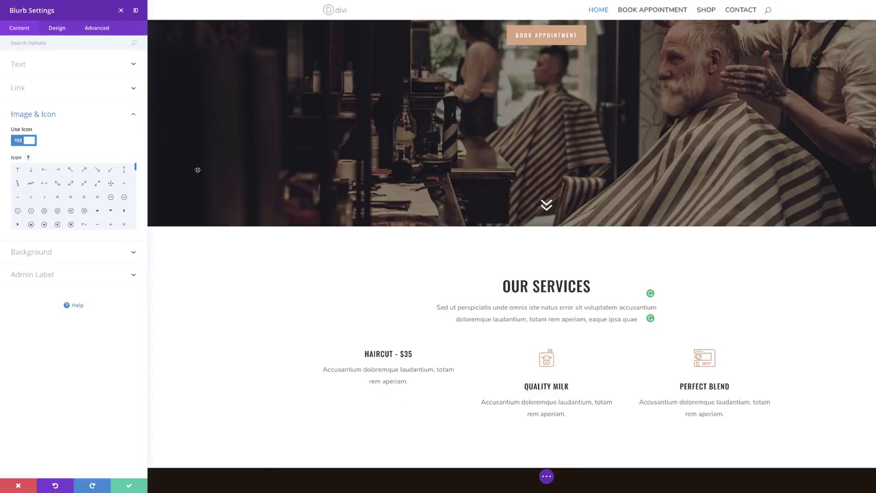
Step: Replace the haircut blurb's content with the copied paragraph, cut it to end at "doloremque laudantium.", and save the blurb
{"action": "left_click", "coordinate": [33, 63]}
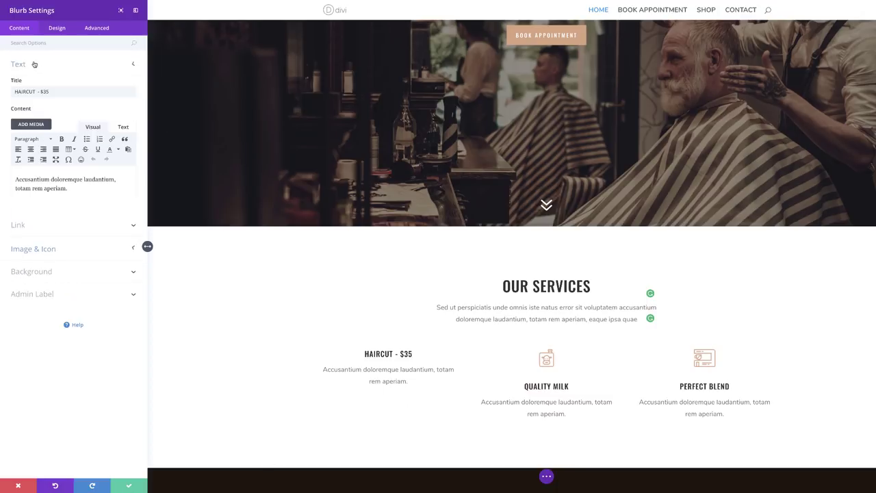
{"action": "left_click_drag", "start_coordinate": [71, 187], "coordinate": [10, 175]}
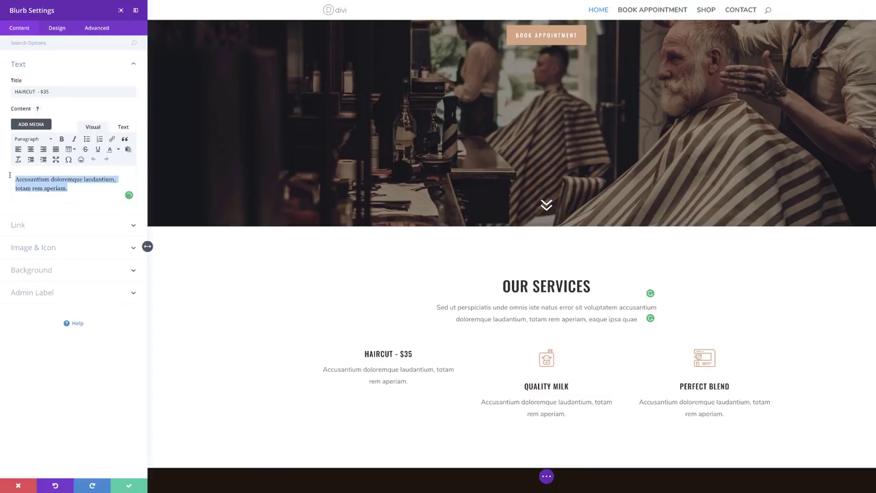
{"action": "key", "text": "ctrl+v"}
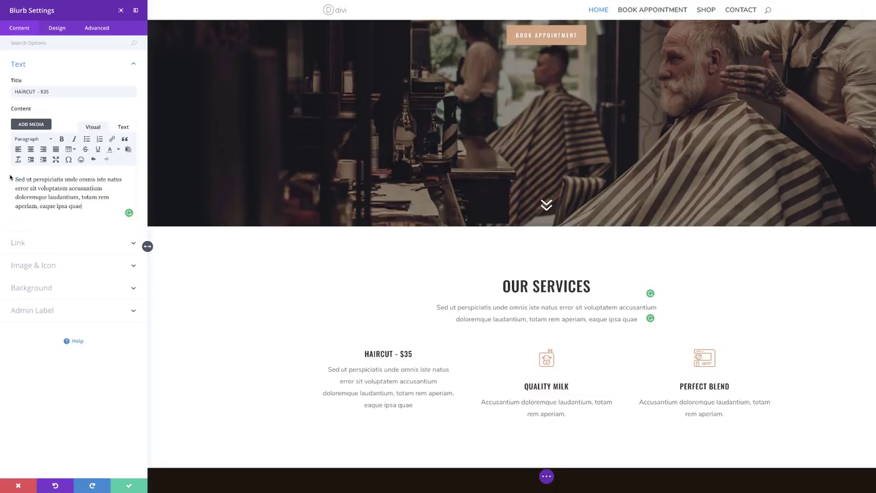
{"action": "left_click_drag", "start_coordinate": [83, 206], "coordinate": [73, 197]}
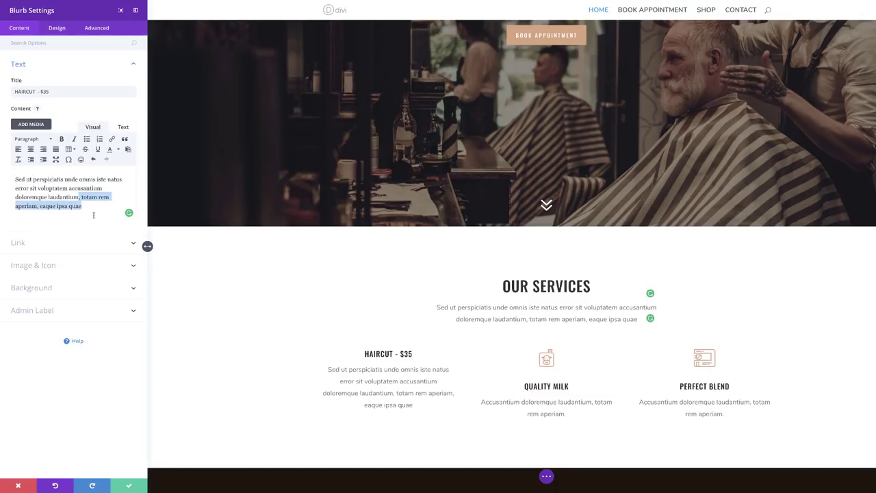
{"action": "type", "text": "."}
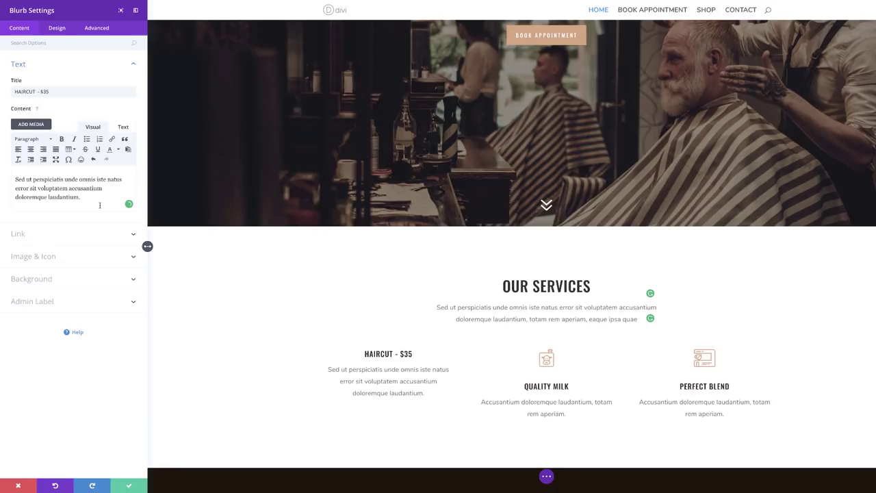
{"action": "left_click", "coordinate": [130, 486]}
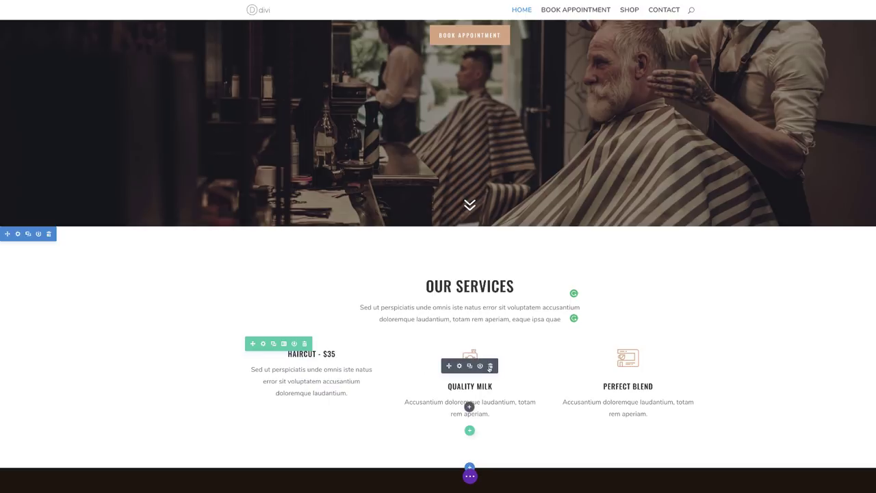
Step: Delete the Quality Milk and Perfect Blend blurbs and fill their columns with two duplicates of the haircut blurb
{"action": "left_click", "coordinate": [491, 367]}
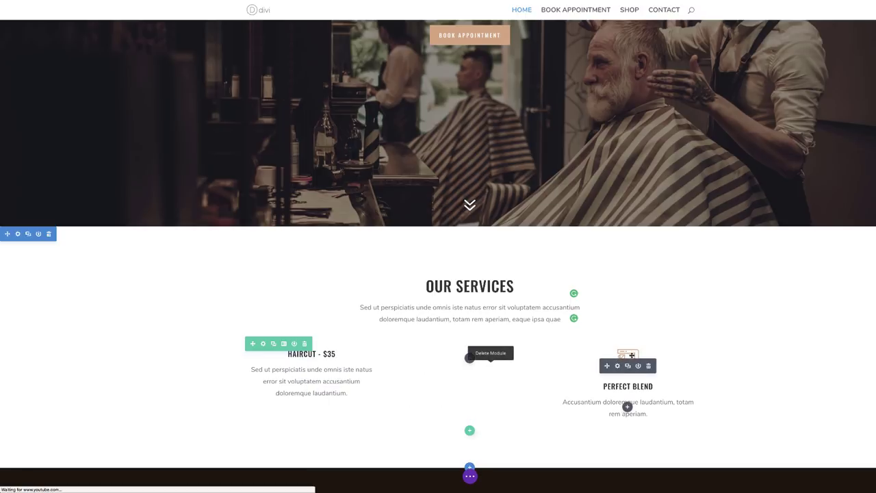
{"action": "left_click", "coordinate": [312, 366]}
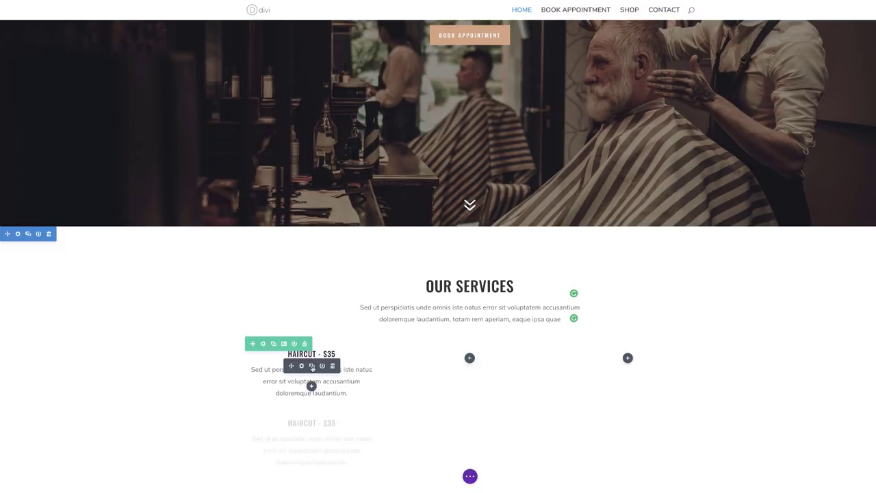
{"action": "left_click", "coordinate": [312, 366]}
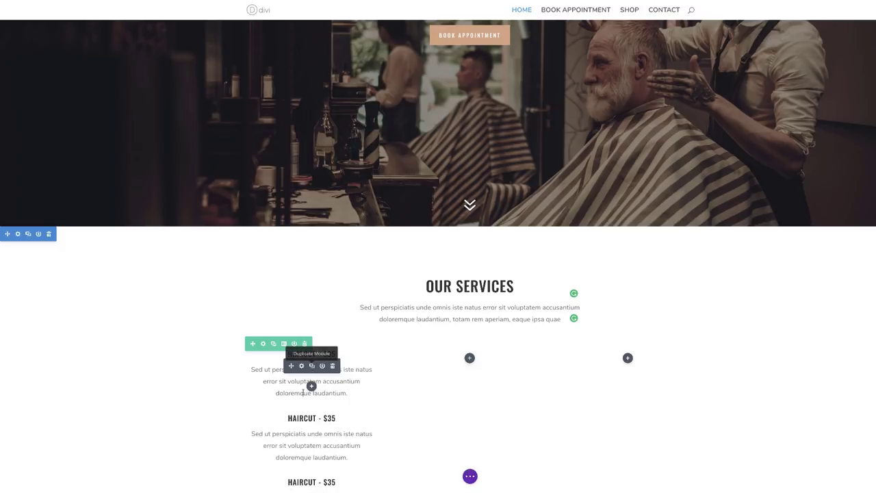
{"action": "left_click_drag", "start_coordinate": [291, 430], "coordinate": [470, 373]}
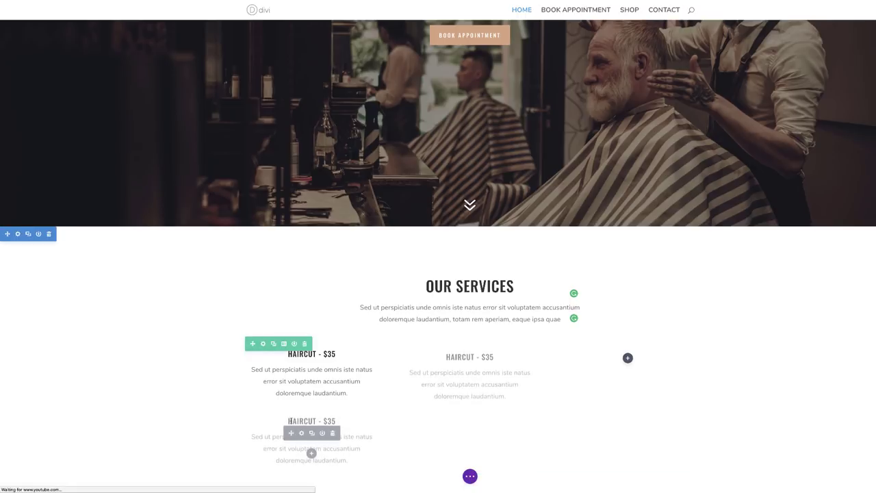
{"action": "left_click_drag", "start_coordinate": [456, 406], "coordinate": [597, 368]}
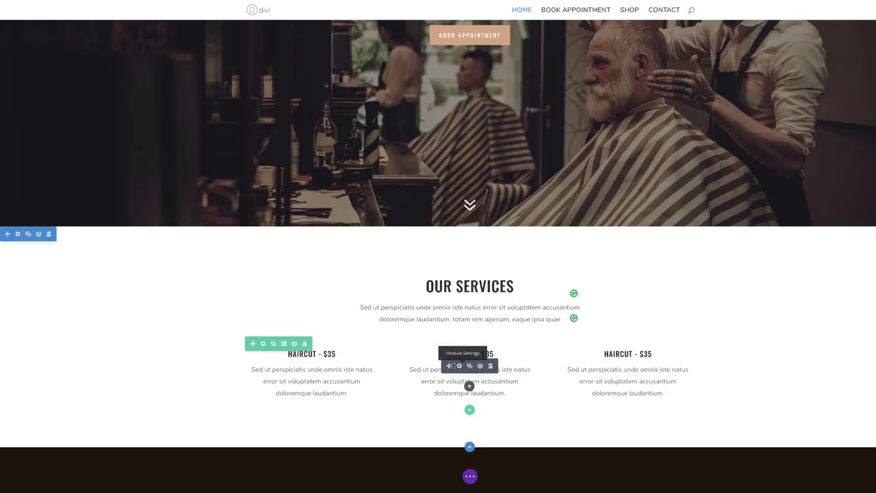
Step: Retitle the middle service blurb HAIRCUT + BEARDTRIM - $50
{"action": "left_click", "coordinate": [477, 353]}
{"action": "type", "text": "+ "}
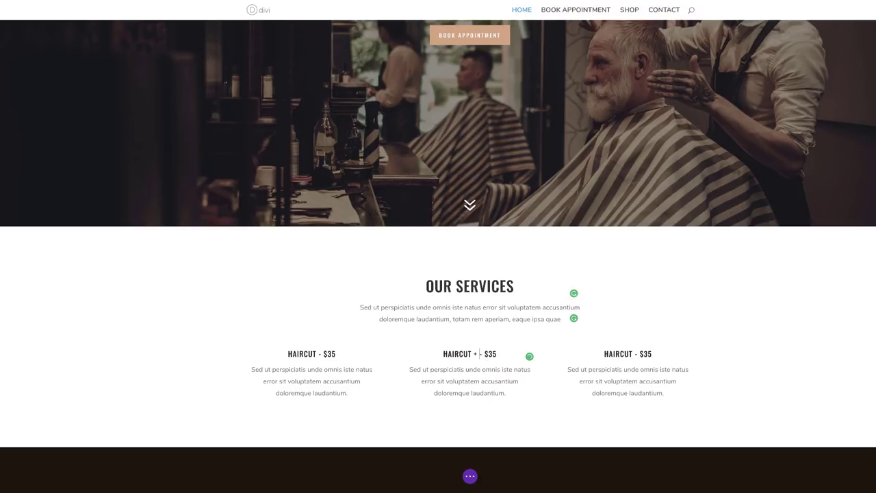
{"action": "type", "text": "BEARDTRIM"}
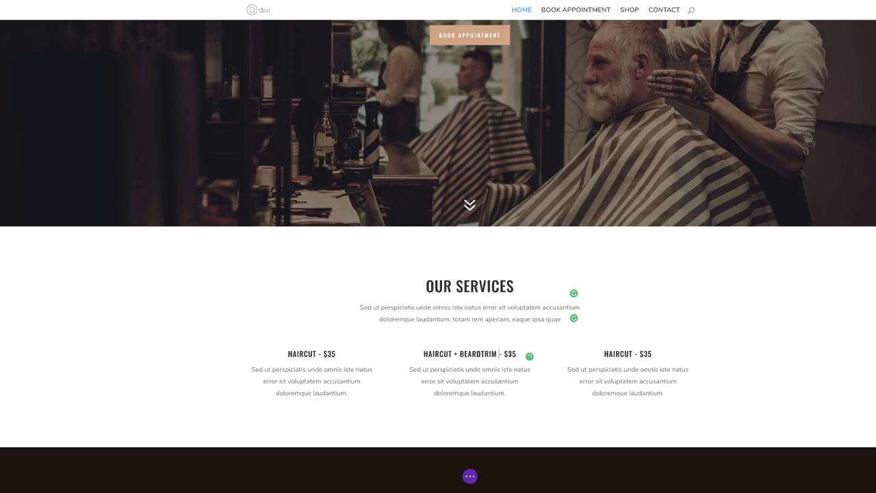
{"action": "double_click", "coordinate": [518, 353]}
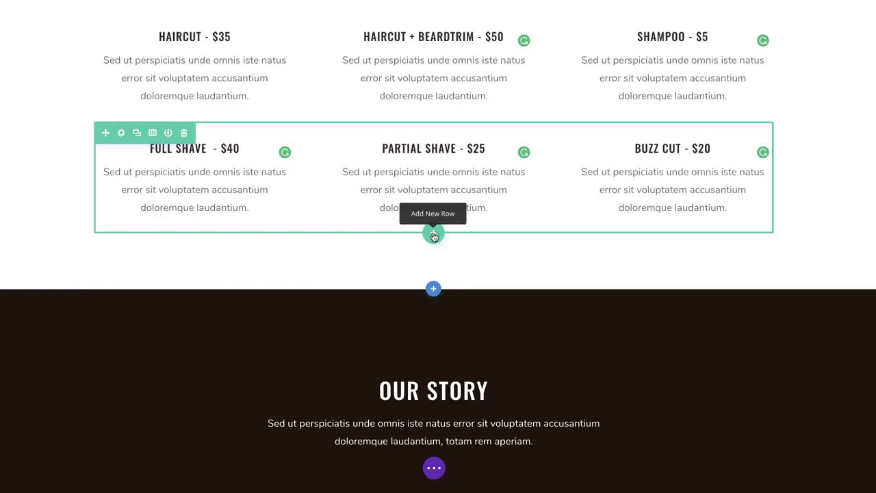
Step: Add a single-column row below the service blurbs and insert a Button module with the text book appointment
{"action": "left_click", "coordinate": [434, 235]}
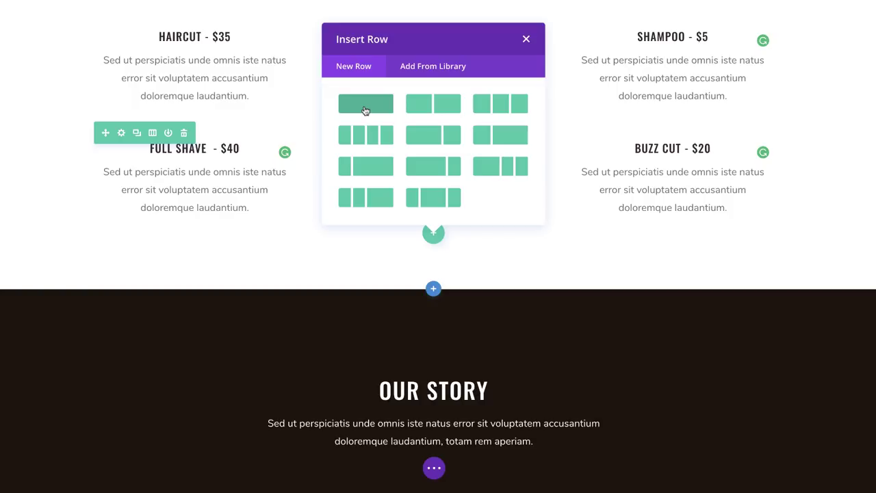
{"action": "left_click", "coordinate": [372, 107]}
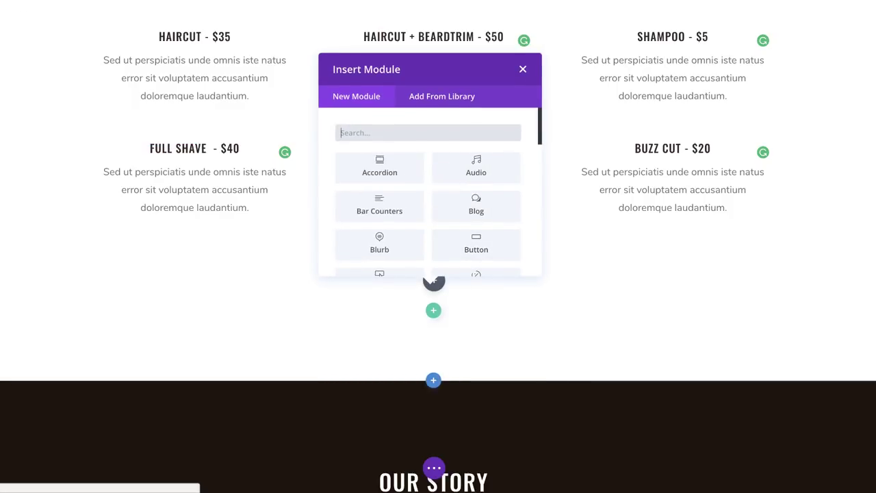
{"action": "scroll", "coordinate": [448, 251], "scroll_direction": "down", "scroll_amount": 2}
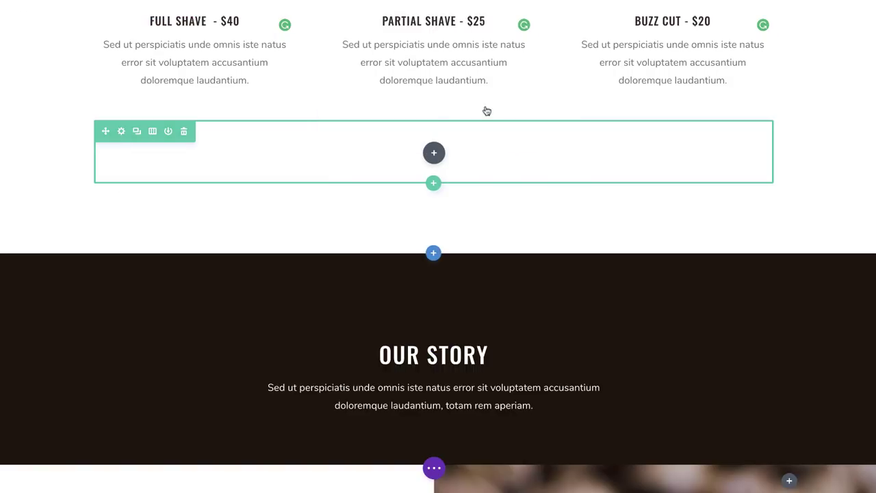
{"action": "left_click", "coordinate": [480, 111]}
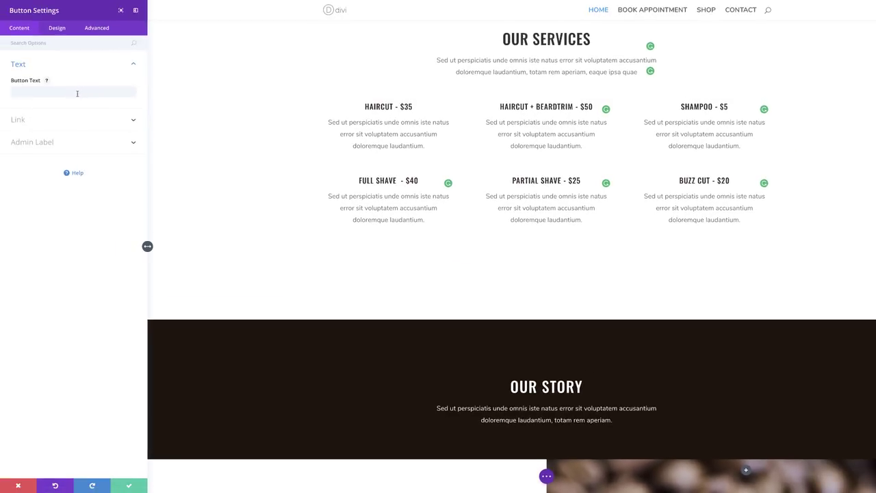
{"action": "left_click", "coordinate": [77, 94]}
{"action": "type", "text": "Book A"}
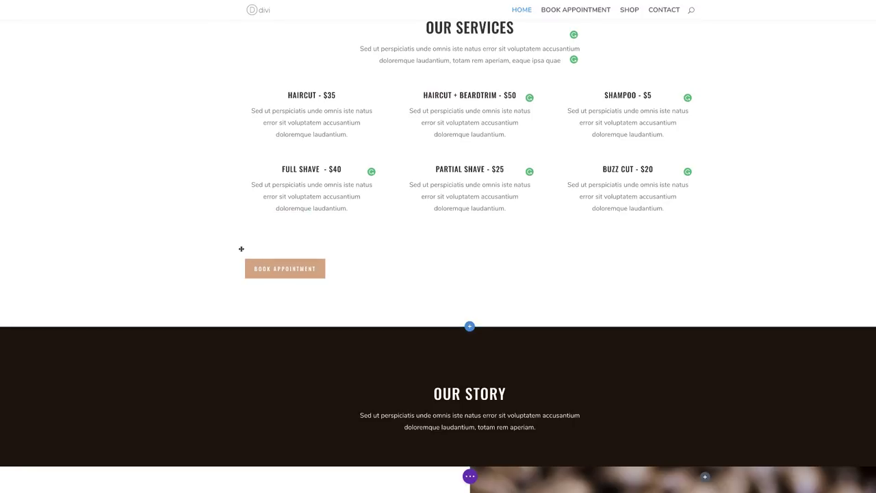
Step: Set the Book Appointment button's alignment to center and save the module
{"action": "mouse_move", "coordinate": [270, 271]}
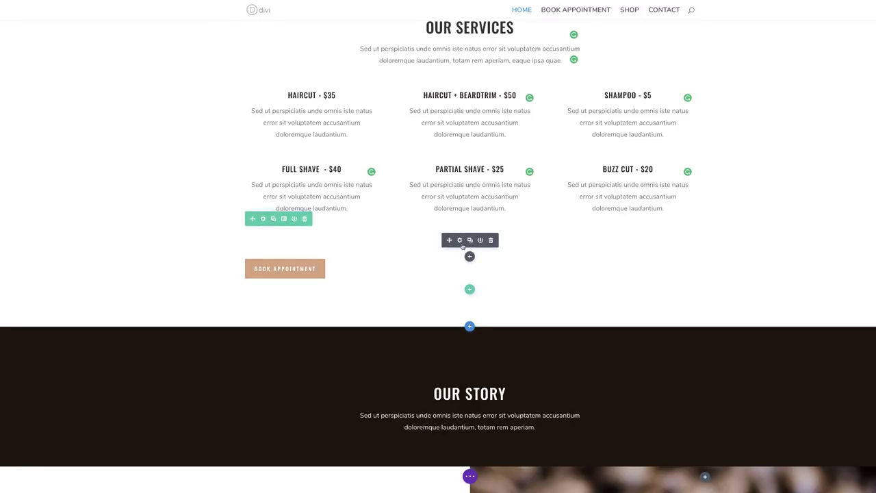
{"action": "left_click", "coordinate": [460, 241]}
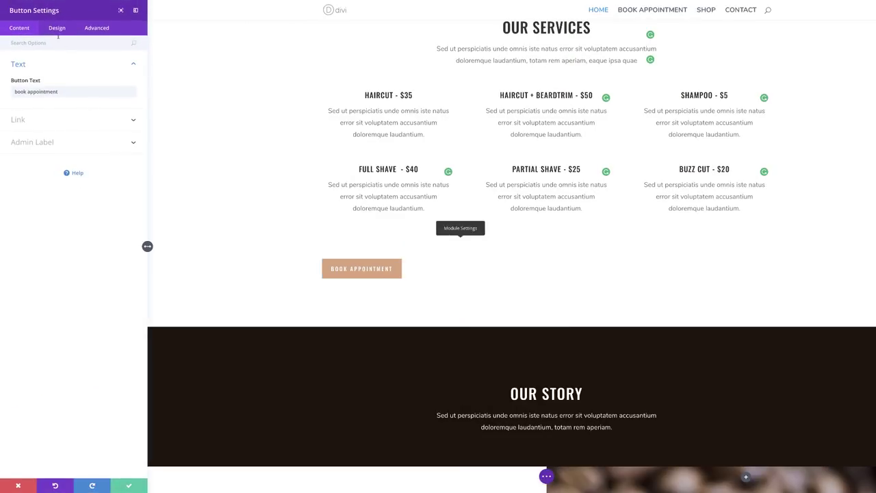
{"action": "left_click", "coordinate": [58, 30]}
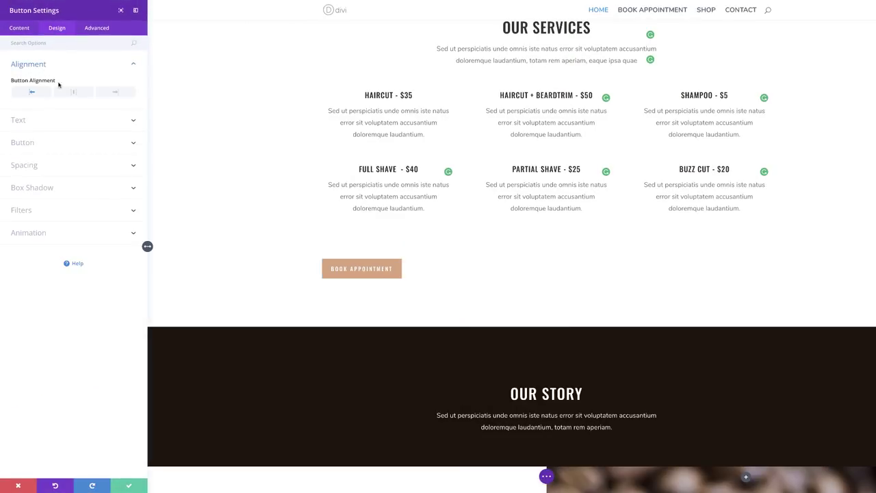
{"action": "left_click", "coordinate": [76, 93]}
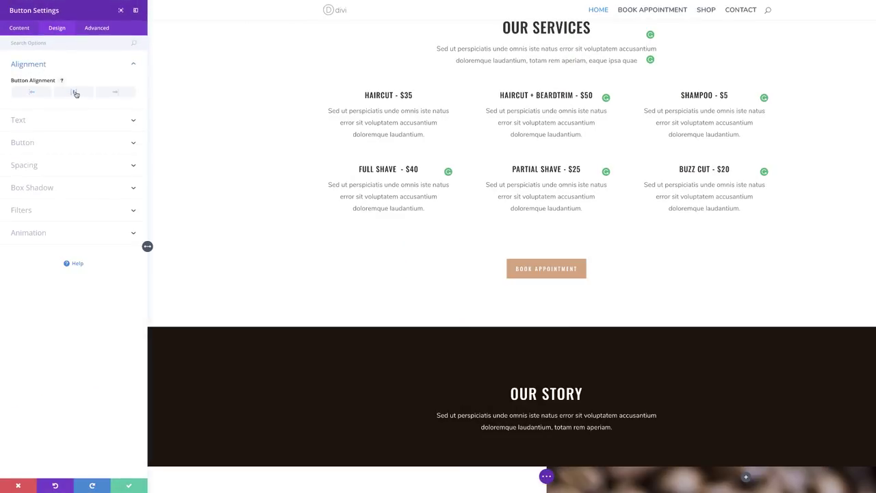
{"action": "left_click", "coordinate": [129, 486]}
{"action": "scroll", "coordinate": [201, 274], "scroll_direction": "up", "scroll_amount": 3}
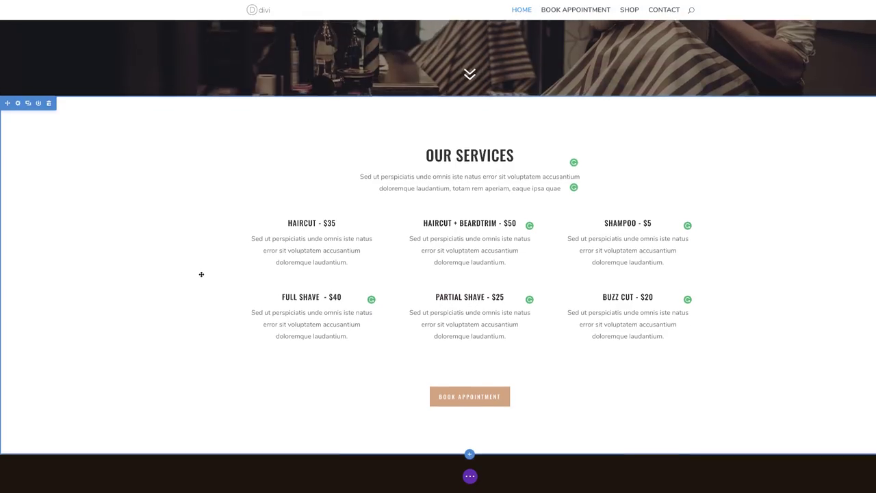
Step: Duplicate the Book Appointment button and move the copy below the paragraph in the Our Story section
{"action": "scroll", "coordinate": [202, 335], "scroll_direction": "down", "scroll_amount": 3}
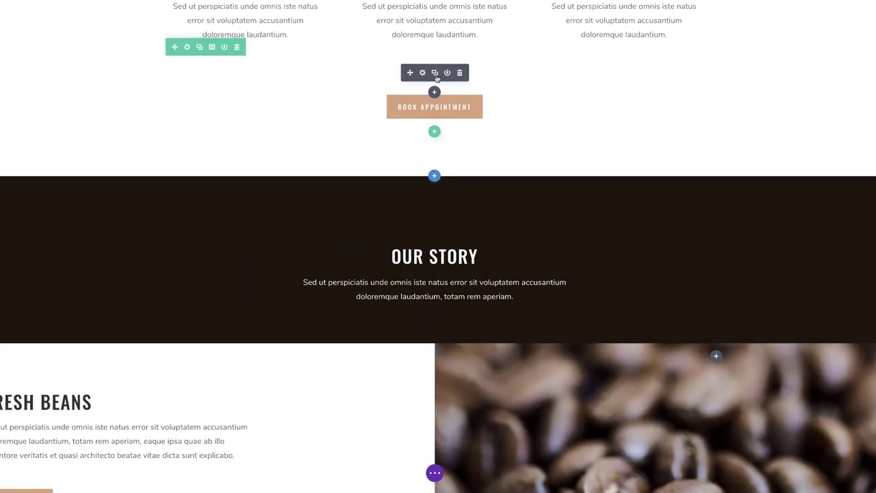
{"action": "left_click", "coordinate": [434, 73]}
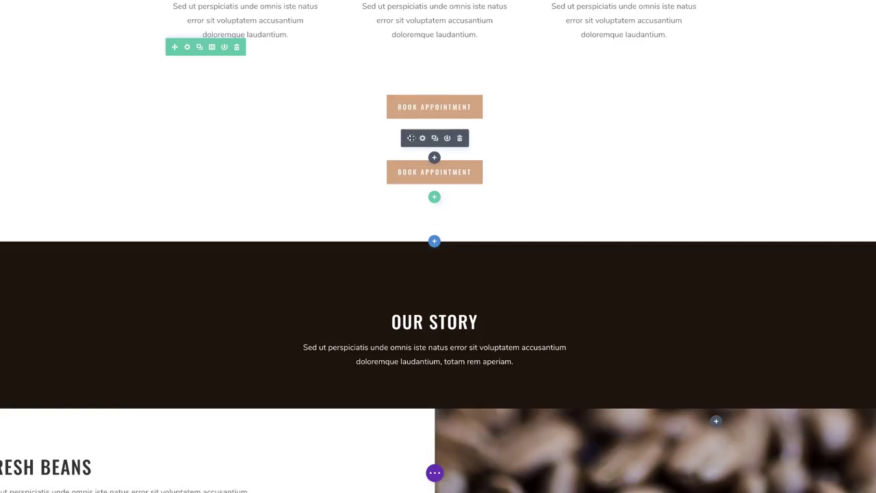
{"action": "left_click_drag", "start_coordinate": [410, 138], "coordinate": [417, 329]}
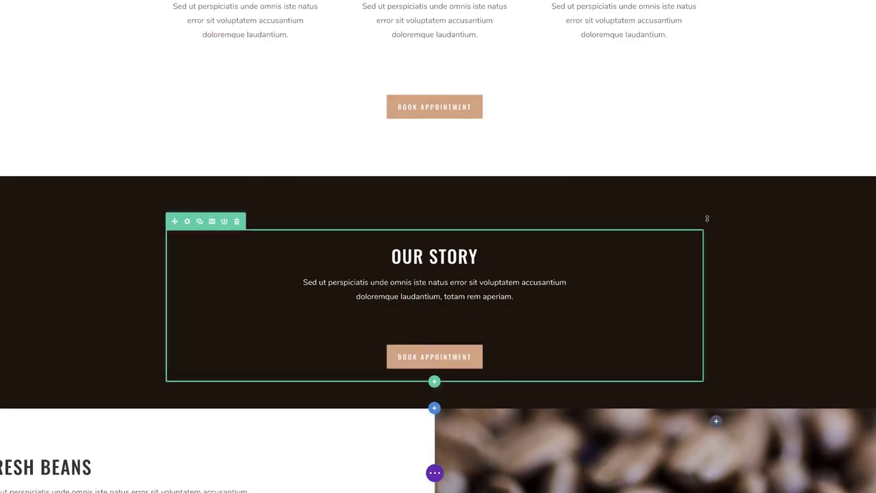
Step: Change the text of the Our Story section's button to learn more and save the module
{"action": "mouse_move", "coordinate": [423, 323]}
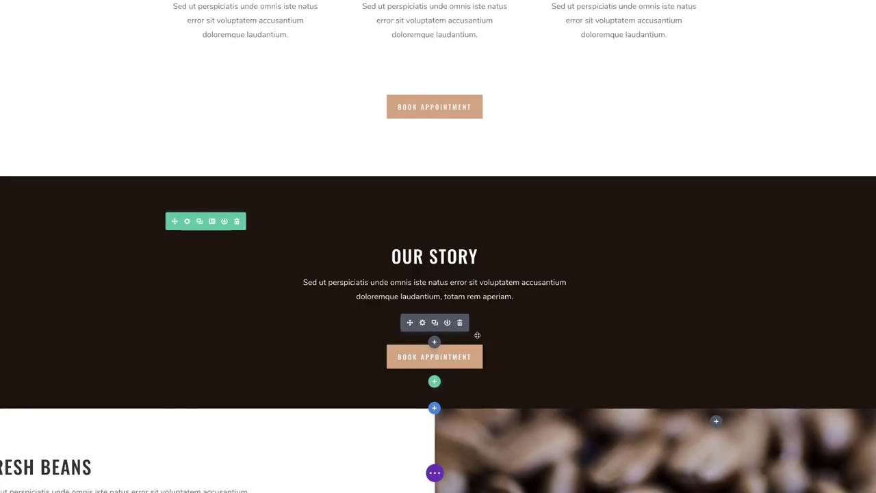
{"action": "left_click", "coordinate": [423, 323]}
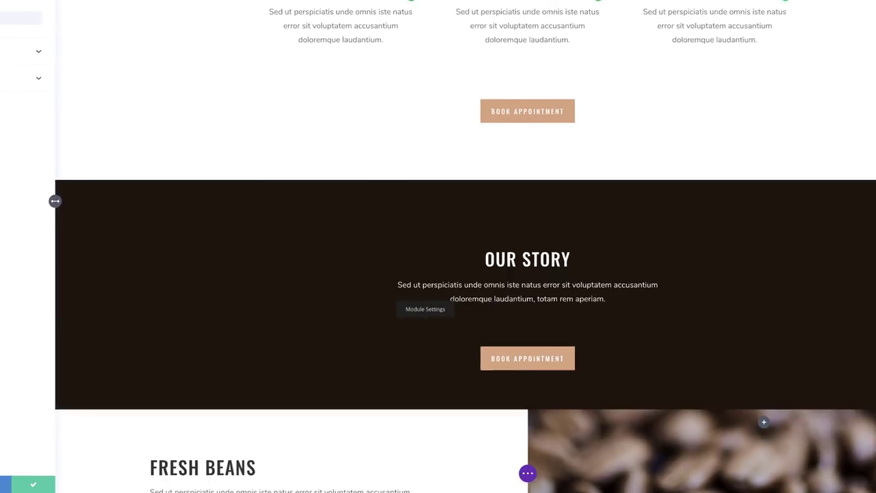
{"action": "triple_click", "coordinate": [55, 86]}
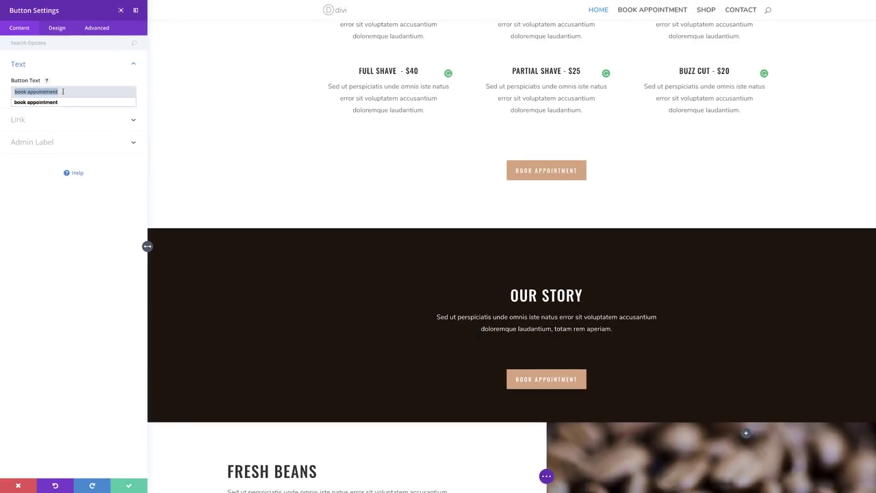
{"action": "type", "text": "learn more"}
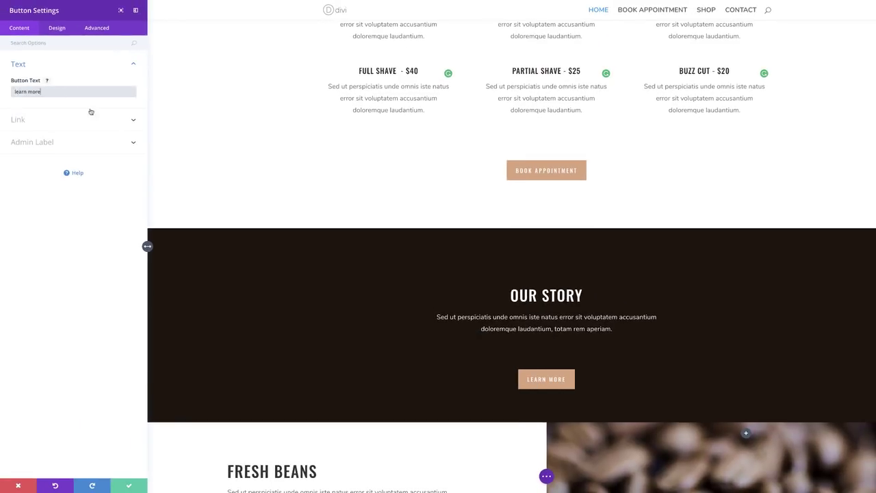
{"action": "left_click", "coordinate": [128, 486]}
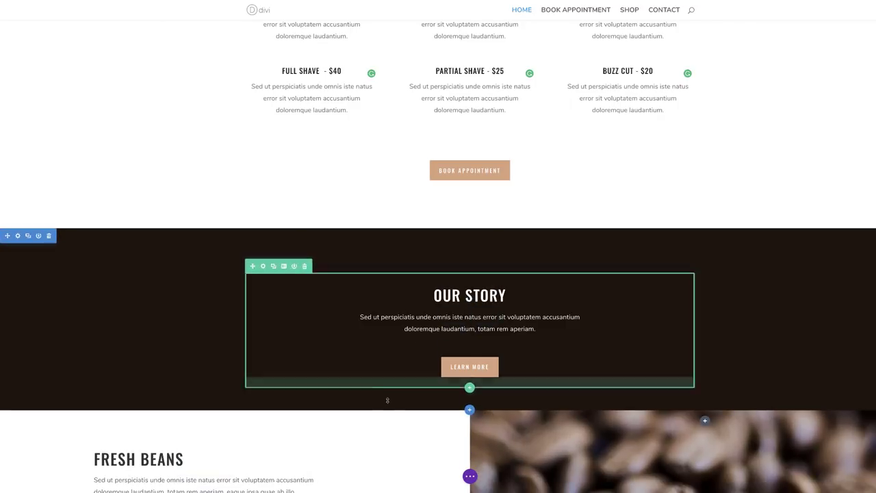
Step: Increase the Our Story section's bottom padding to about 100 px and enlarge its top padding as well
{"action": "left_click_drag", "start_coordinate": [390, 407], "coordinate": [391, 445]}
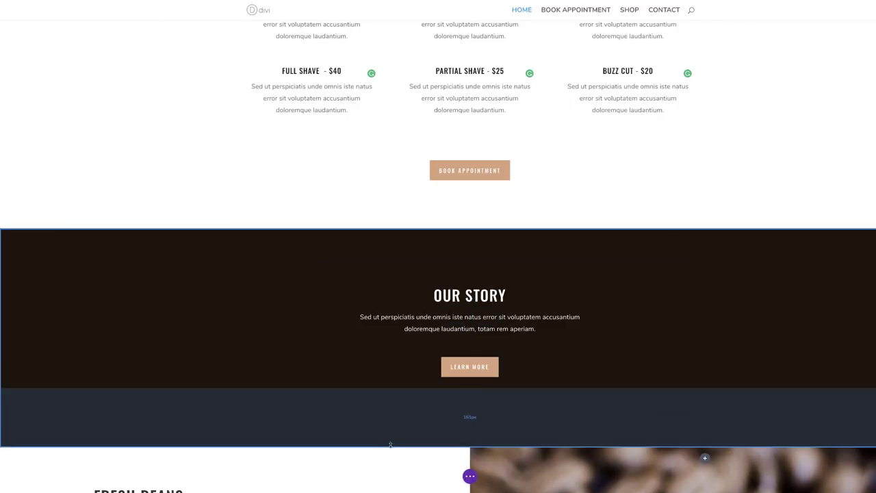
{"action": "left_click_drag", "start_coordinate": [403, 238], "coordinate": [403, 251]}
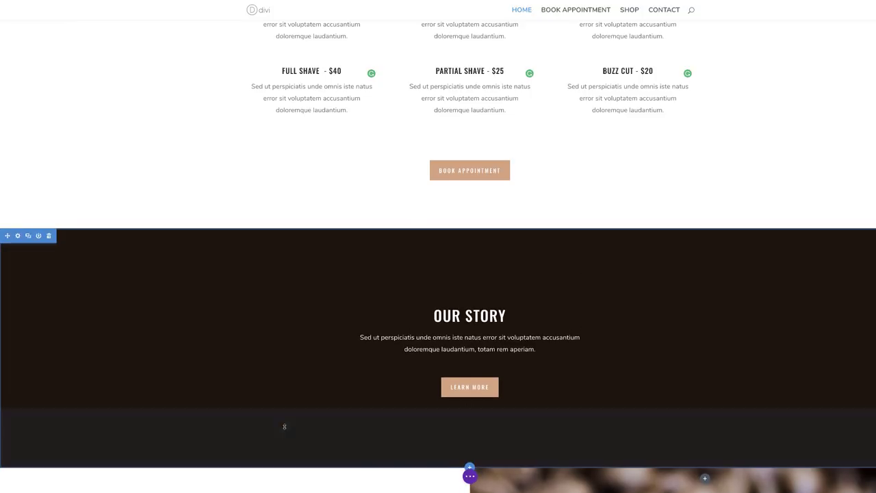
Step: Remove the coffee bean image from the Column 2 background of the Fresh Beans row and save the row
{"action": "scroll", "coordinate": [283, 425], "scroll_direction": "down", "scroll_amount": 3}
{"action": "scroll", "coordinate": [283, 425], "scroll_direction": "down", "scroll_amount": 1}
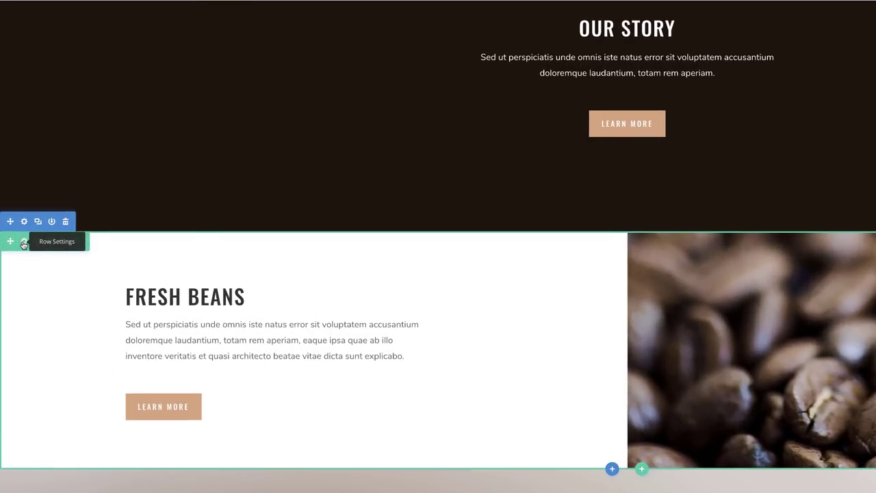
{"action": "left_click", "coordinate": [24, 241]}
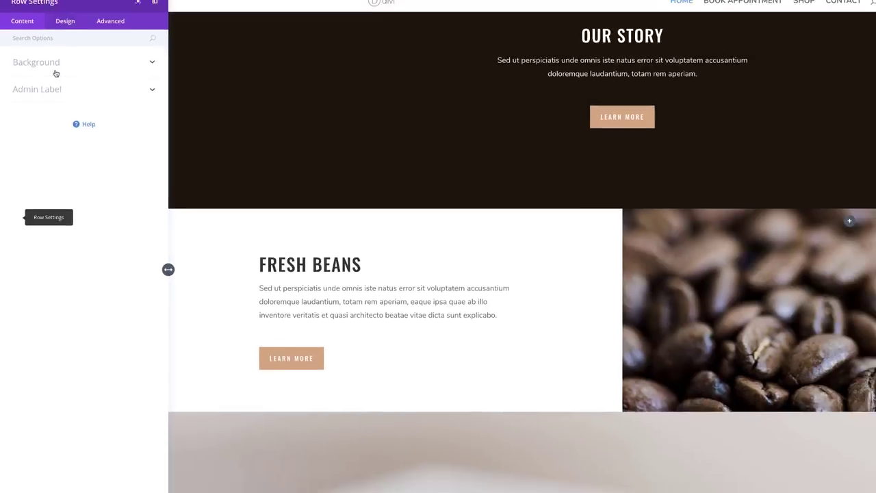
{"action": "left_click", "coordinate": [59, 63]}
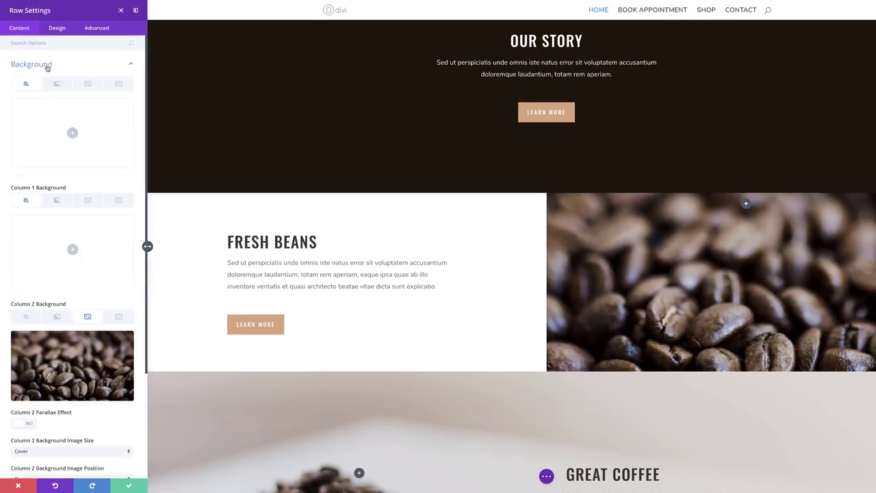
{"action": "mouse_move", "coordinate": [120, 345]}
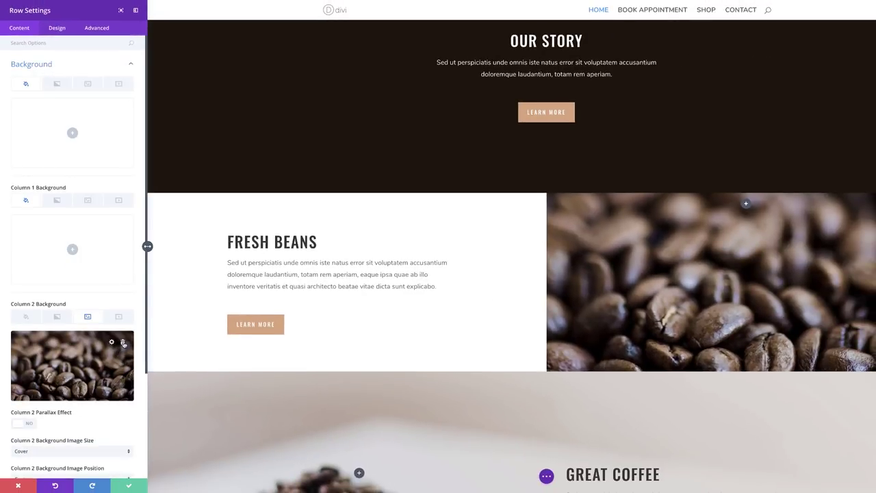
{"action": "left_click", "coordinate": [123, 343]}
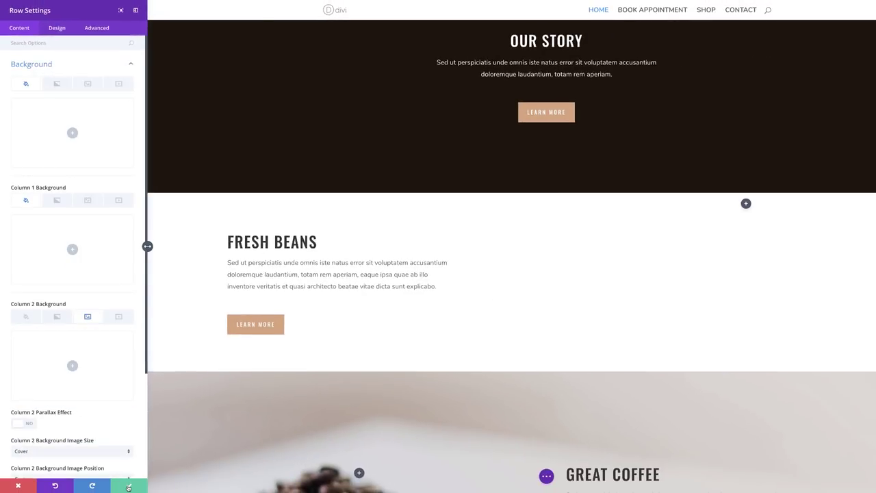
{"action": "left_click", "coordinate": [129, 485]}
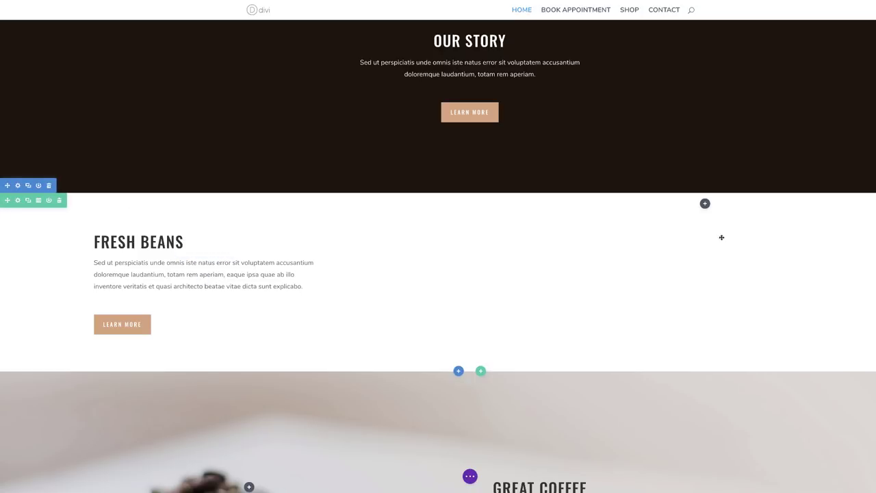
Step: Move the Fresh Beans text and its Learn More button from the row's first column to the second
{"action": "left_click_drag", "start_coordinate": [183, 247], "coordinate": [647, 236]}
{"action": "mouse_move", "coordinate": [180, 239]}
{"action": "left_click_drag", "start_coordinate": [214, 233], "coordinate": [538, 261]}
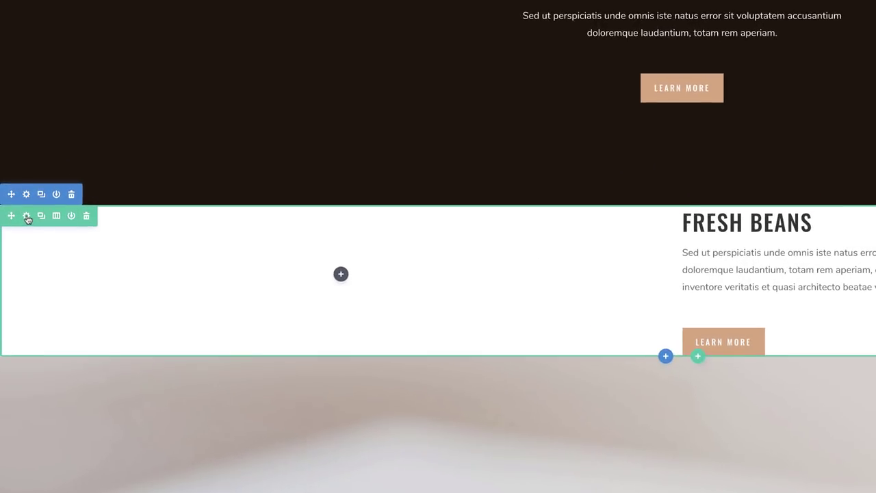
Step: Set the Fresh Beans row's Column 1 background image to the straight razor photo shutterstock_363164012 from the media library
{"action": "left_click", "coordinate": [27, 218]}
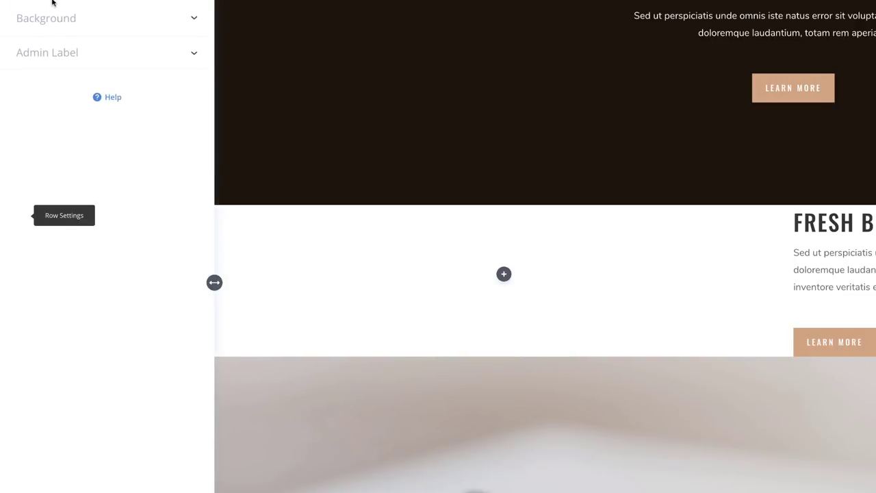
{"action": "left_click", "coordinate": [51, 20]}
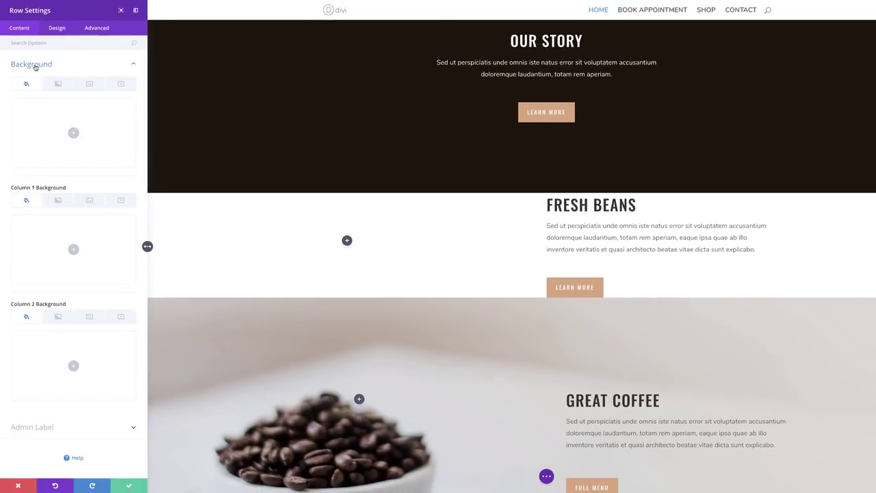
{"action": "left_click", "coordinate": [89, 202]}
{"action": "left_click", "coordinate": [73, 250]}
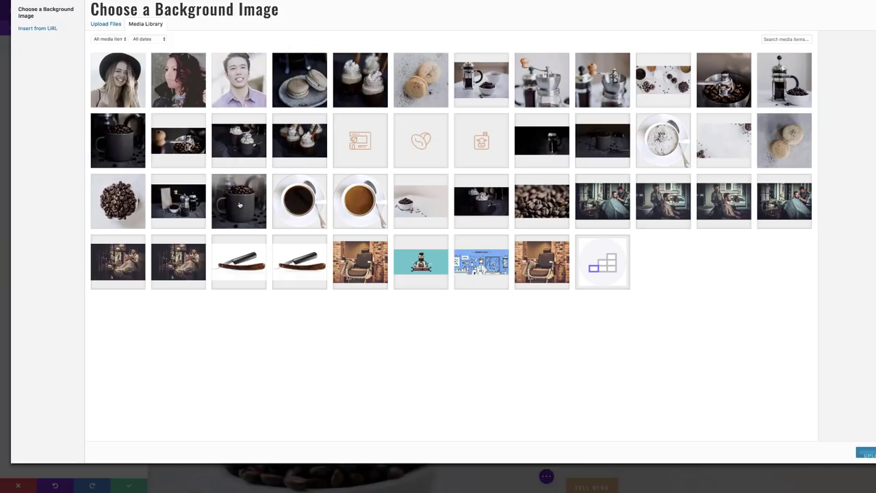
{"action": "left_click", "coordinate": [245, 269]}
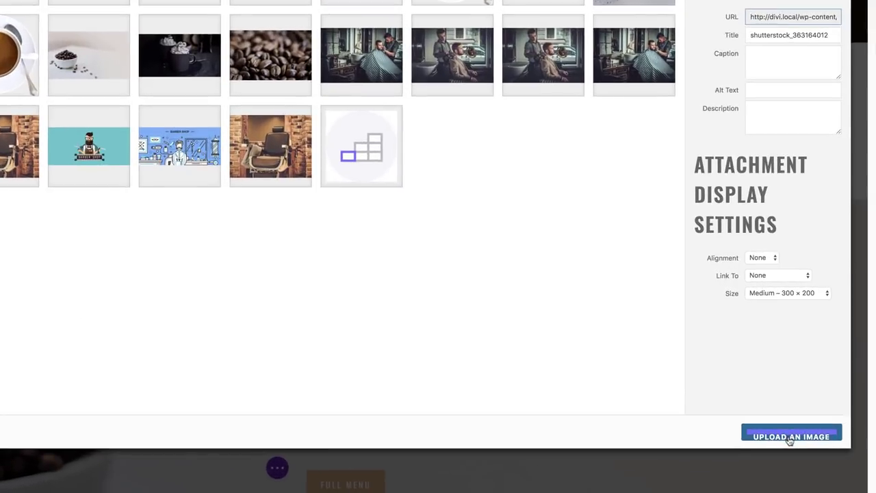
{"action": "left_click", "coordinate": [867, 454]}
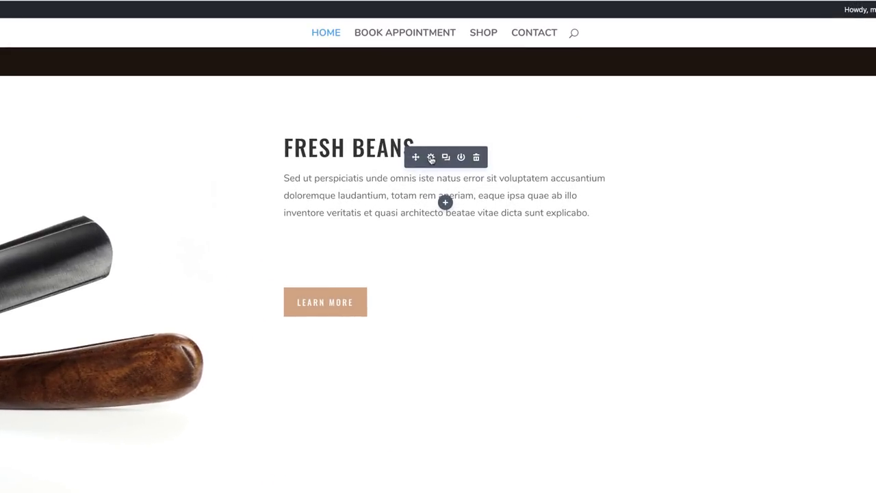
Step: Set the top custom margin of the Fresh Beans text module to 100 px
{"action": "left_click", "coordinate": [431, 159]}
{"action": "left_click", "coordinate": [57, 28]}
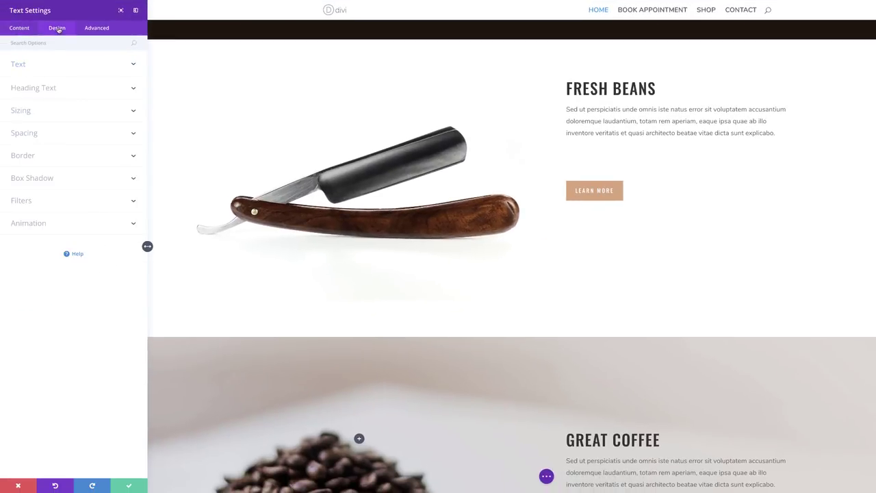
{"action": "left_click", "coordinate": [35, 134]}
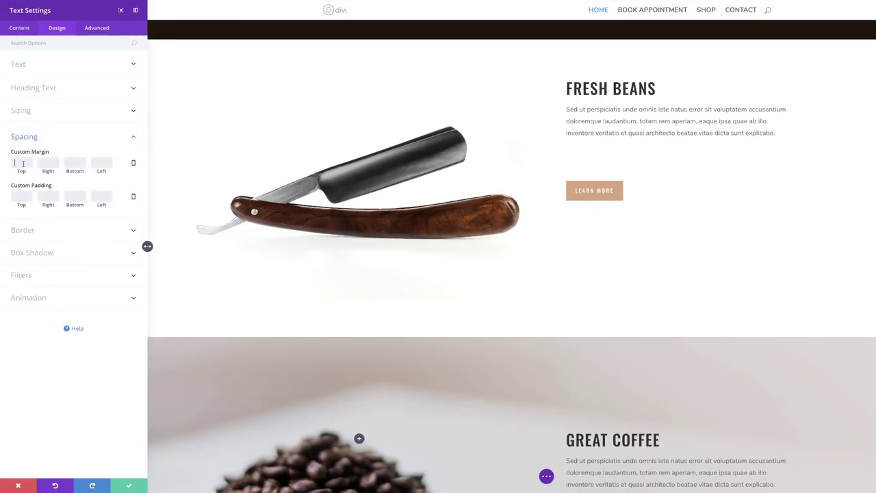
{"action": "type", "text": "100"}
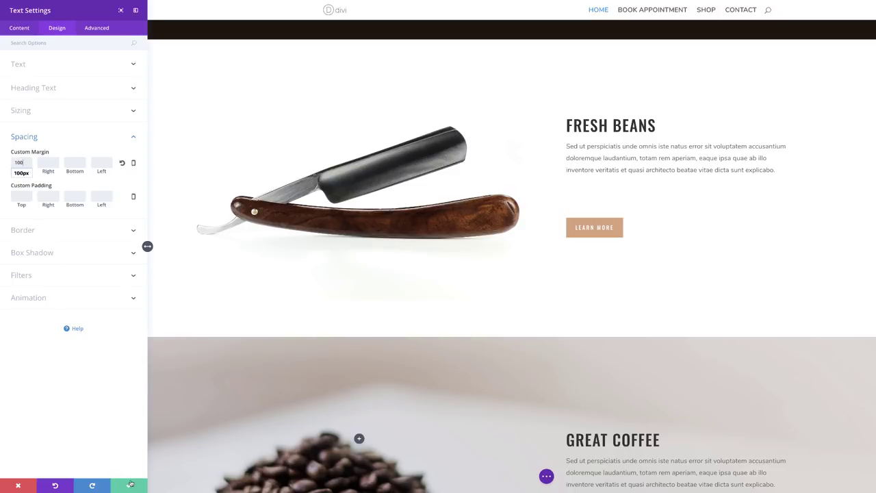
Step: Replace the Fresh Beans heading with "Our shop" and save the text module
{"action": "left_click", "coordinate": [20, 29]}
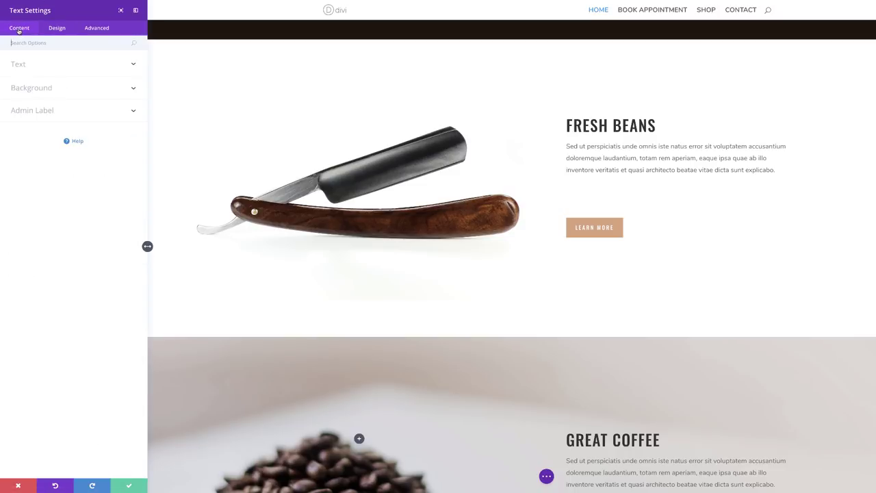
{"action": "left_click", "coordinate": [22, 64]}
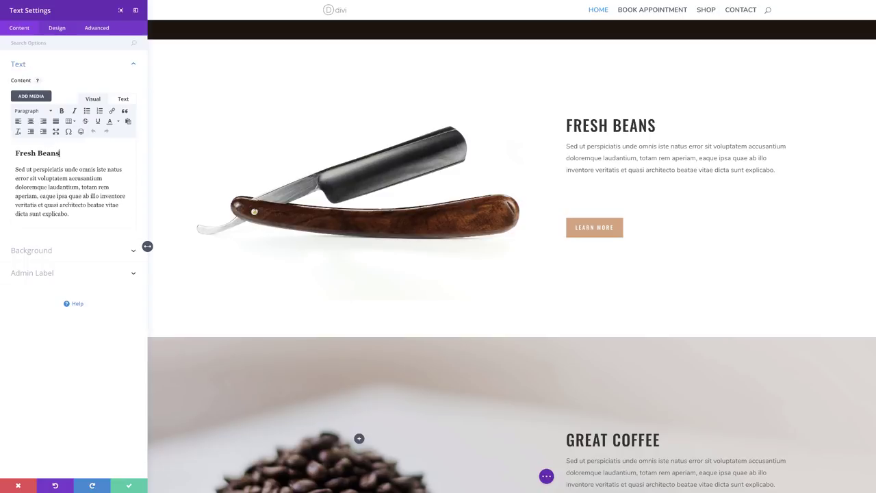
{"action": "left_click_drag", "start_coordinate": [60, 153], "coordinate": [9, 154]}
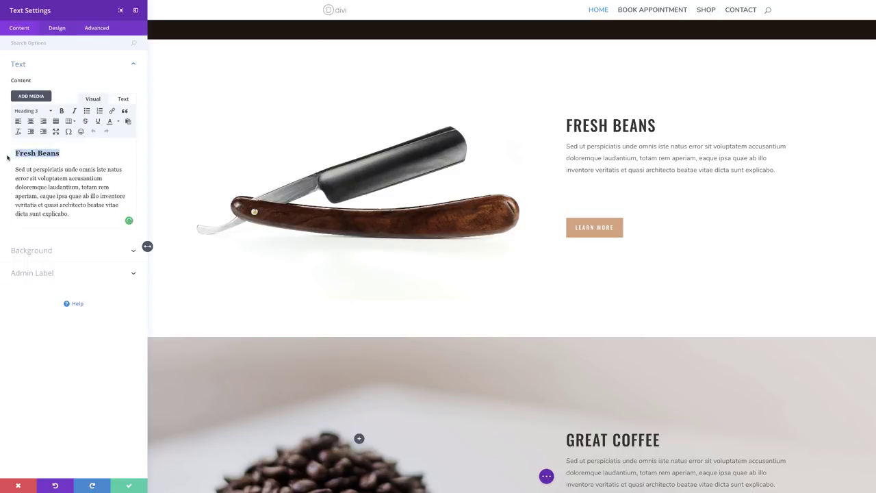
{"action": "type", "text": "Our shop"}
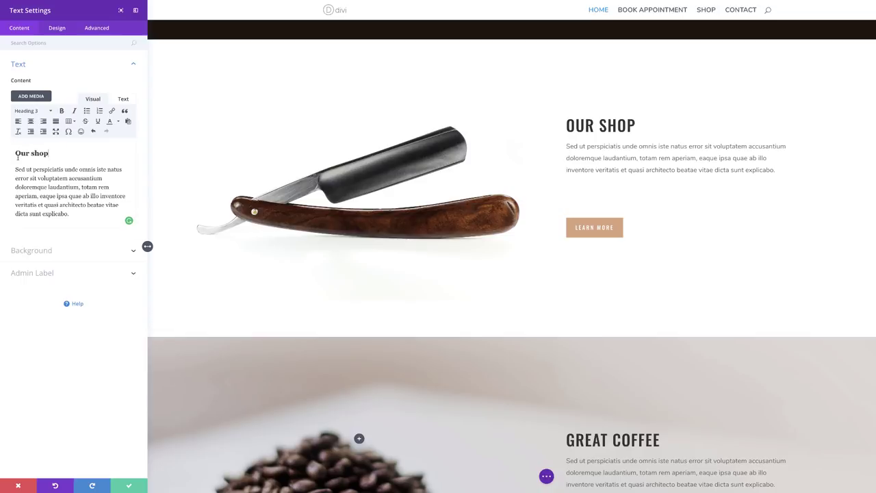
{"action": "left_click", "coordinate": [128, 485]}
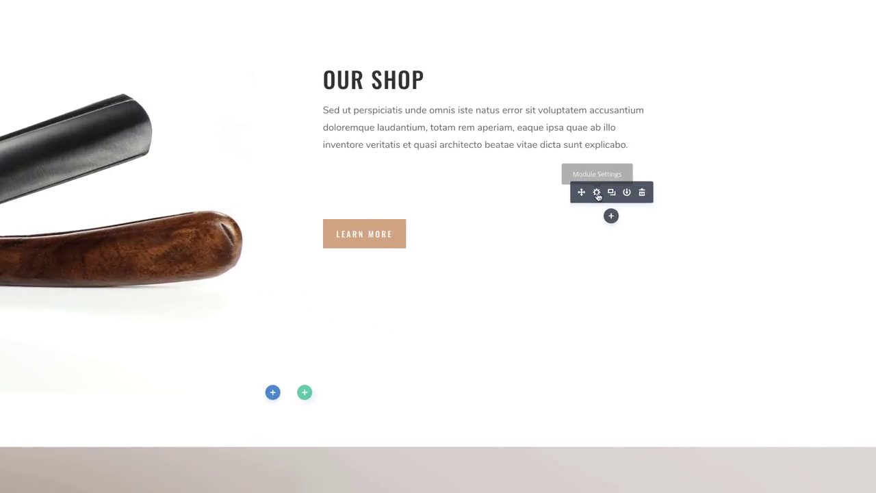
Step: Change the text of the Learn More button beneath Our Shop to "Start Shopping"
{"action": "left_click", "coordinate": [597, 192]}
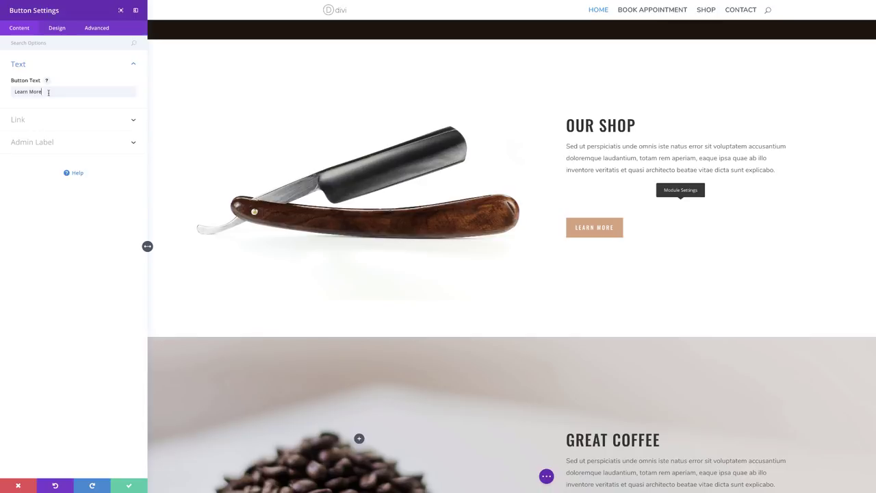
{"action": "triple_click", "coordinate": [48, 93]}
{"action": "type", "text": "Start Shopping"}
Step: Clear the Start Shopping button's top custom margin and save the button
{"action": "left_click", "coordinate": [57, 27]}
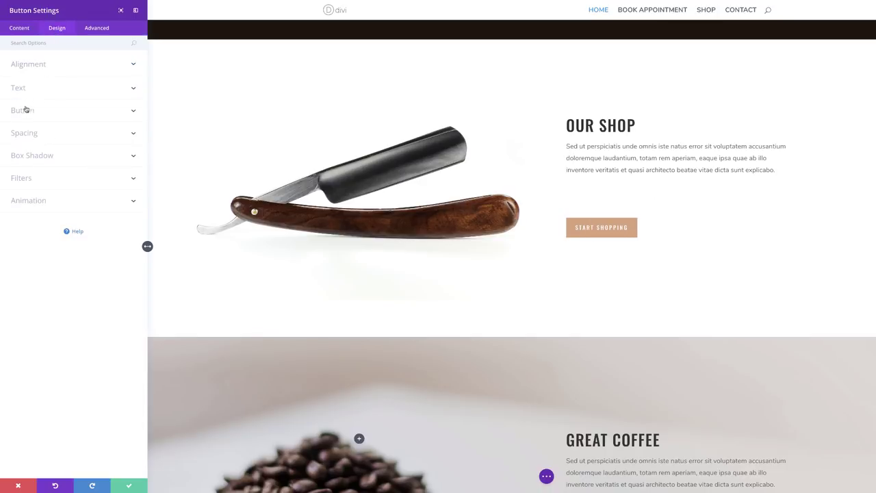
{"action": "left_click", "coordinate": [27, 133]}
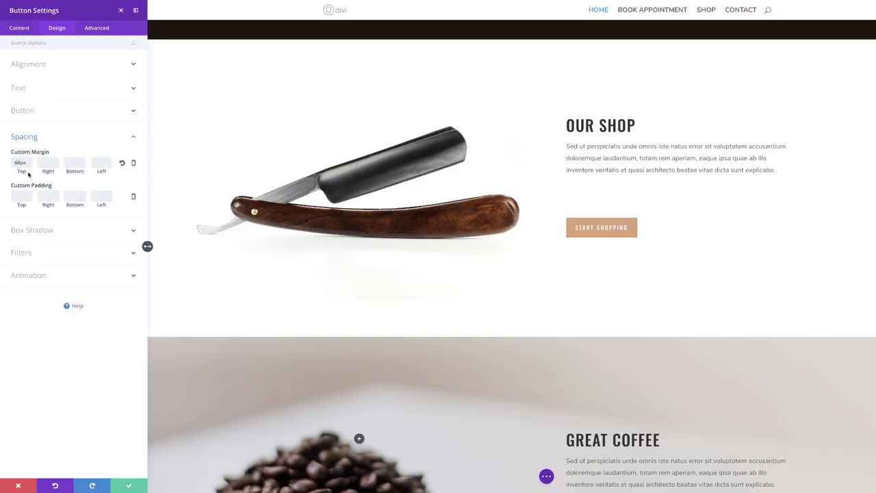
{"action": "left_click_drag", "start_coordinate": [28, 162], "coordinate": [12, 161]}
{"action": "key", "text": "BackSpace"}
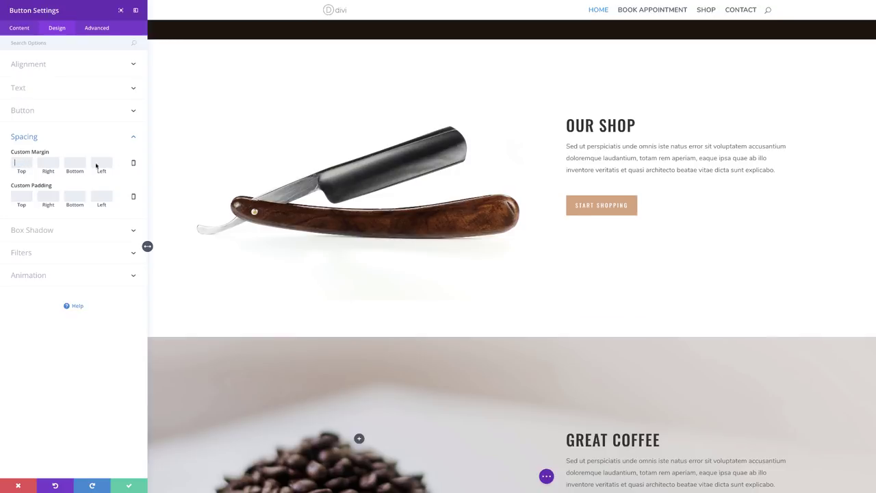
{"action": "left_click", "coordinate": [130, 486]}
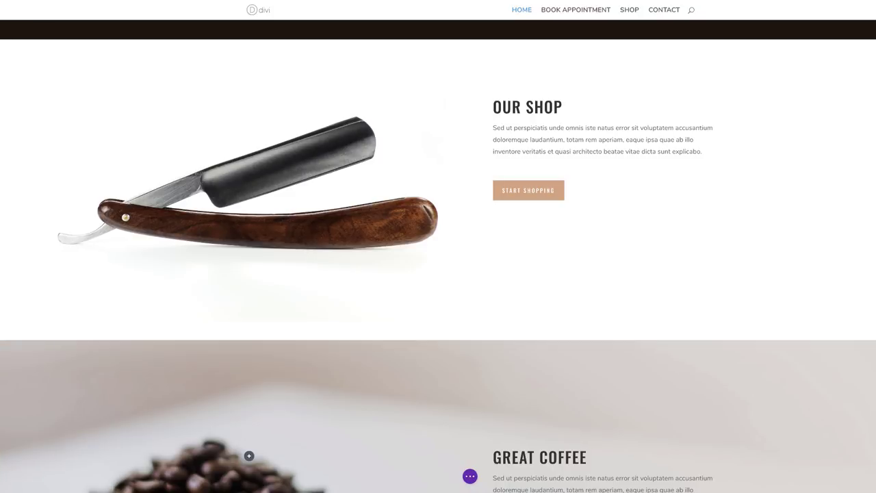
Step: Replace the Great Coffee section's background image with the barber photo shutterstock_573810169 from the media library and save the section
{"action": "scroll", "coordinate": [501, 251], "scroll_direction": "up", "scroll_amount": 5}
{"action": "scroll", "coordinate": [501, 252], "scroll_direction": "down", "scroll_amount": 8}
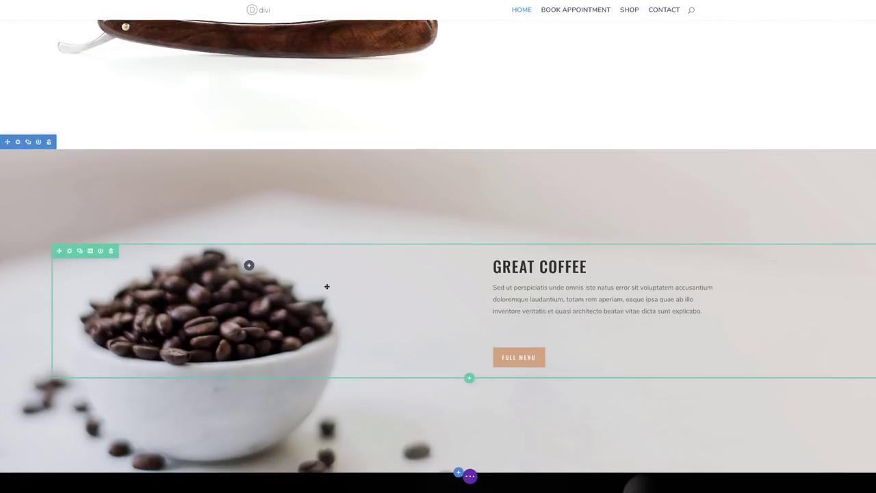
{"action": "scroll", "coordinate": [327, 287], "scroll_direction": "down", "scroll_amount": 1}
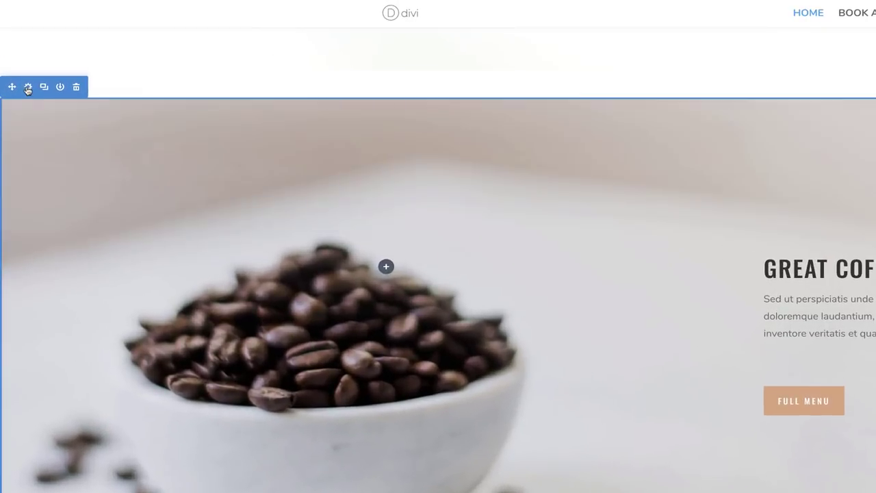
{"action": "left_click", "coordinate": [28, 88]}
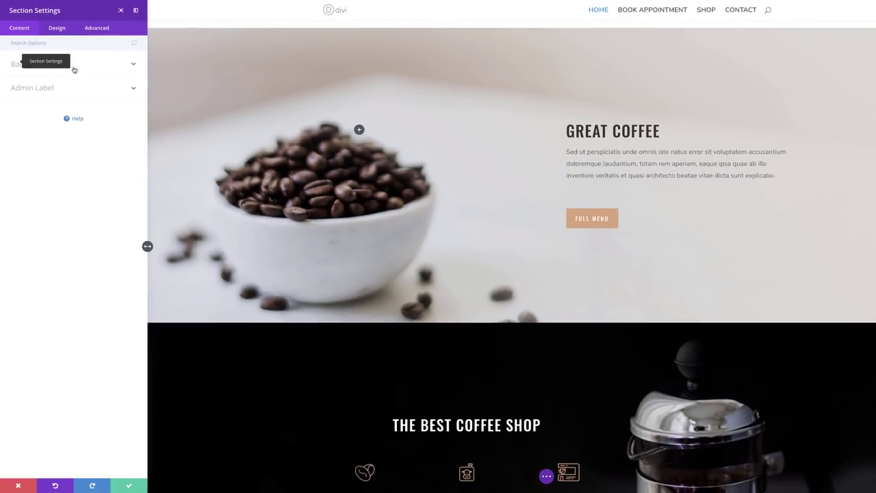
{"action": "left_click", "coordinate": [74, 68]}
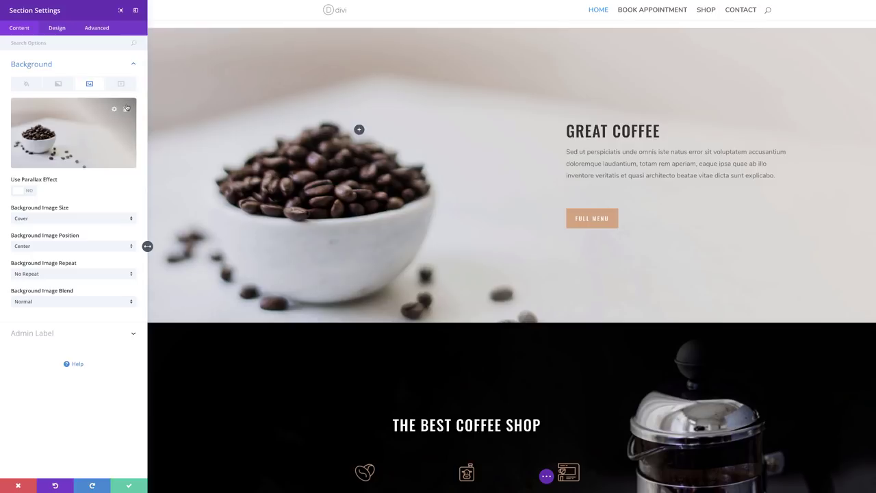
{"action": "left_click", "coordinate": [126, 110]}
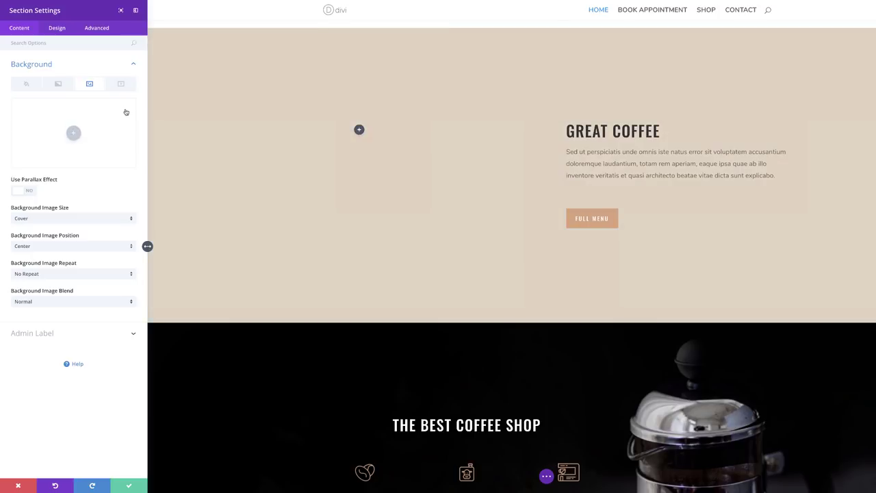
{"action": "left_click", "coordinate": [74, 134]}
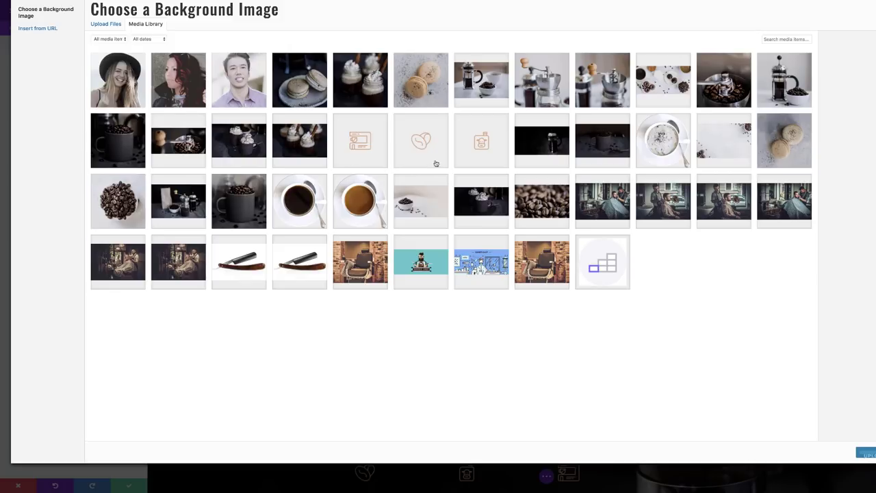
{"action": "left_click", "coordinate": [614, 207]}
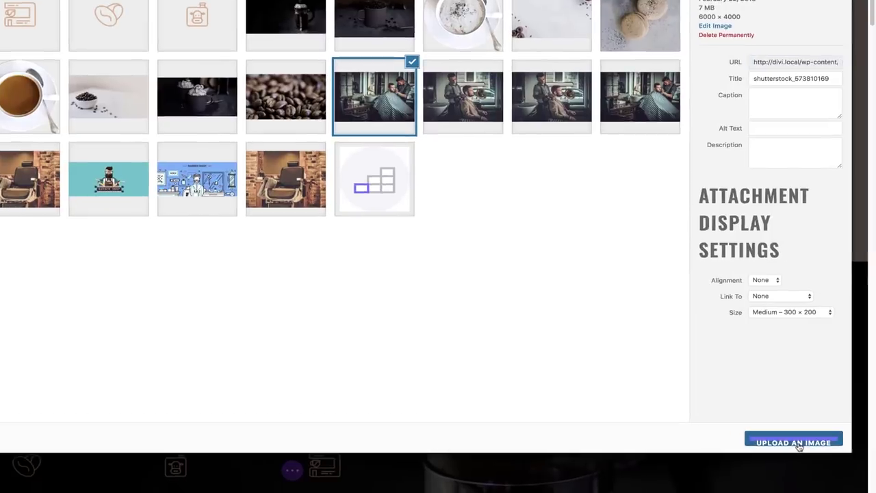
{"action": "left_click", "coordinate": [865, 454]}
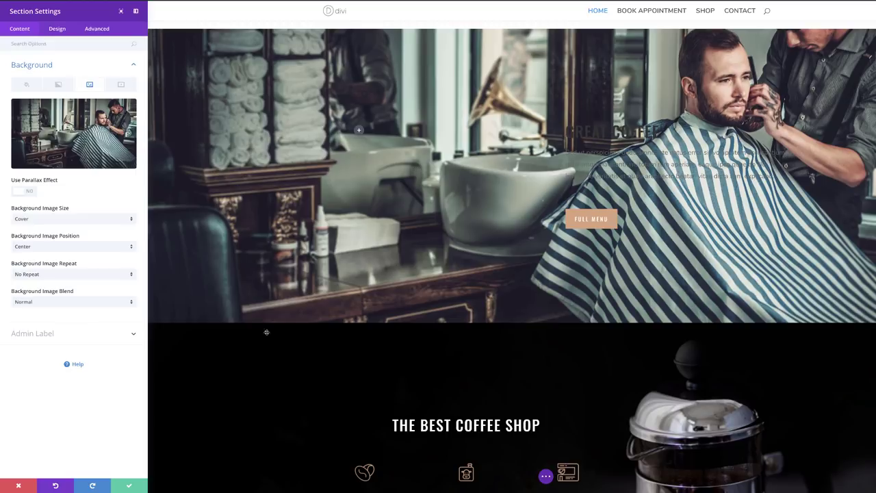
{"action": "left_click", "coordinate": [128, 487]}
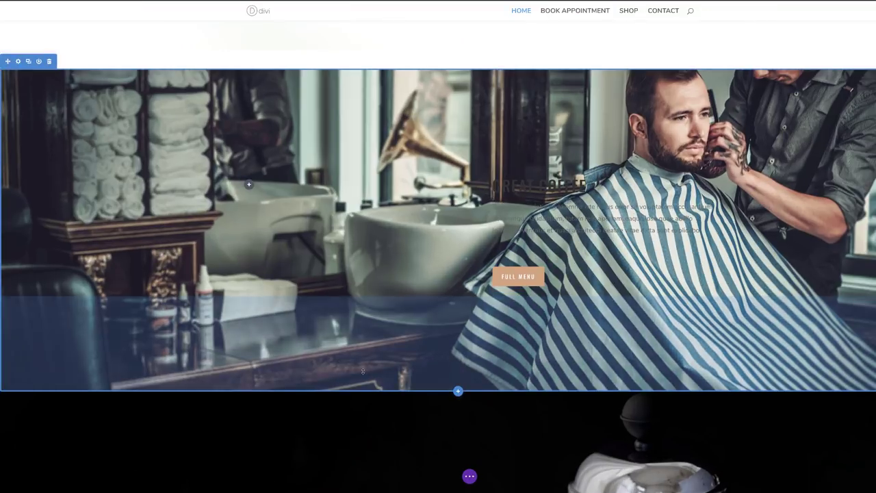
Step: Move the Great Coffee text and its Full Menu button from the row's second column to the first
{"action": "left_click", "coordinate": [623, 192]}
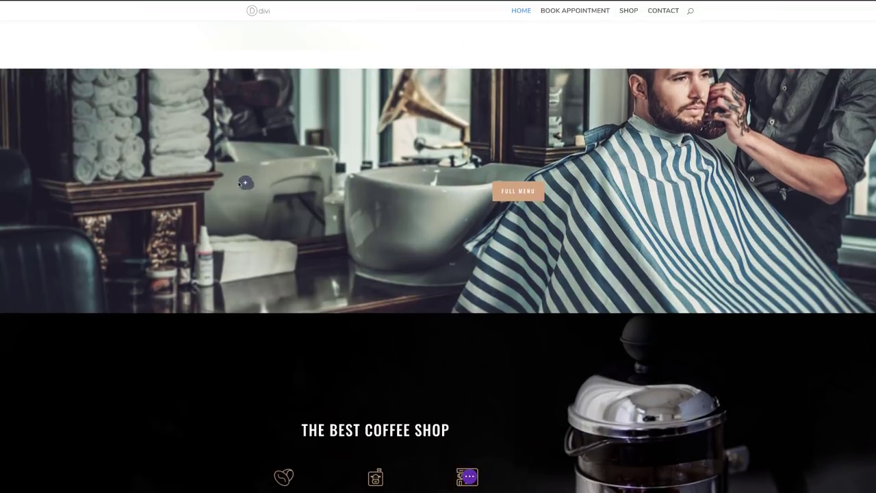
{"action": "key", "text": "ctrl+z"}
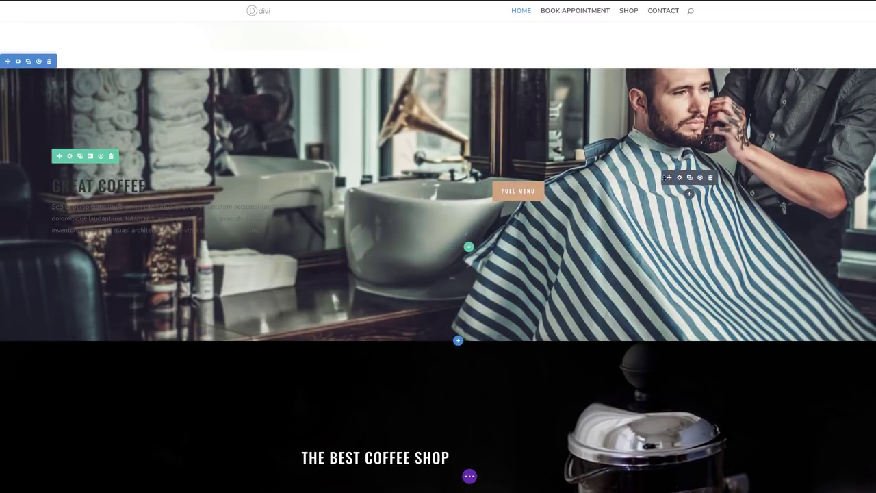
{"action": "left_click_drag", "start_coordinate": [670, 177], "coordinate": [133, 249]}
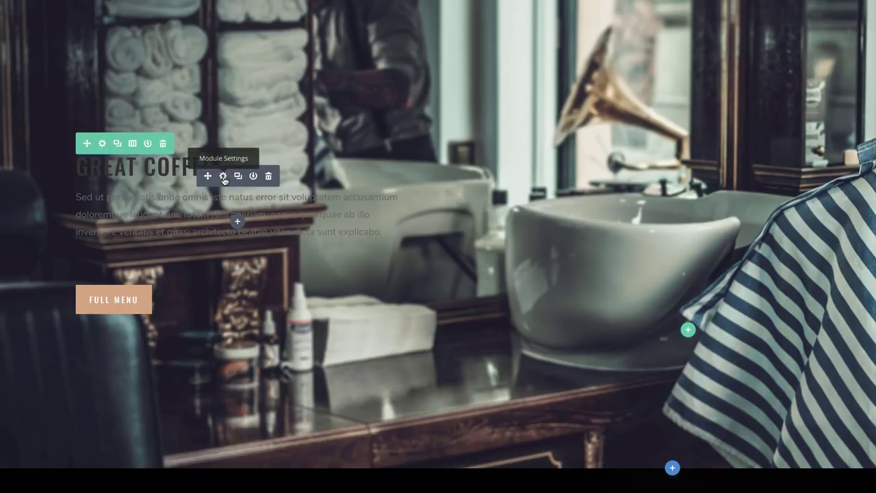
Step: Set the Great Coffee text module's text color to Light and save it
{"action": "left_click", "coordinate": [224, 177]}
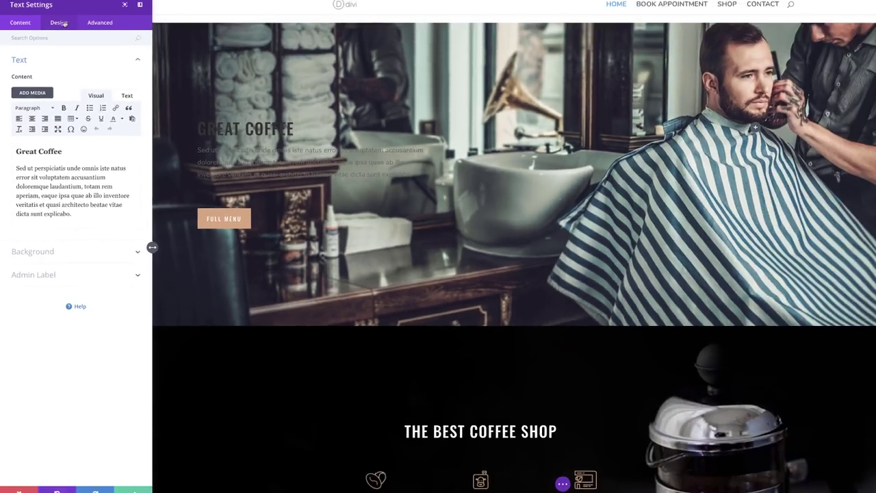
{"action": "left_click", "coordinate": [60, 29]}
{"action": "left_click", "coordinate": [28, 67]}
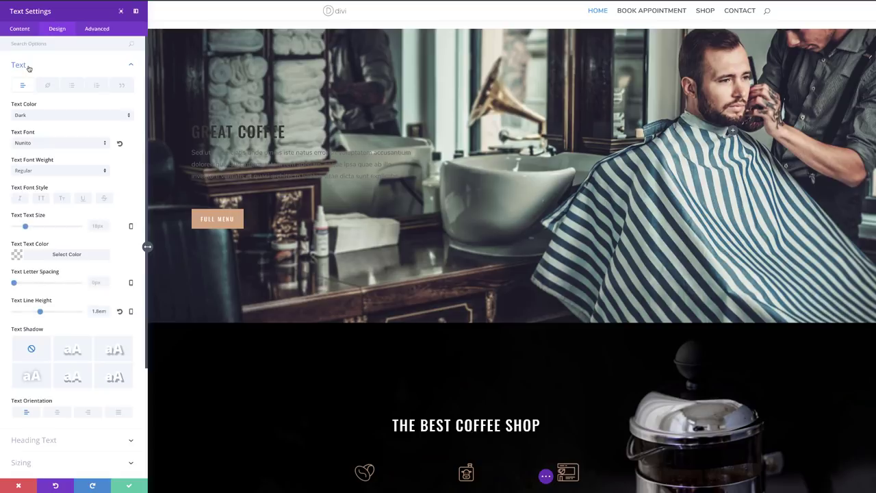
{"action": "left_click", "coordinate": [37, 116]}
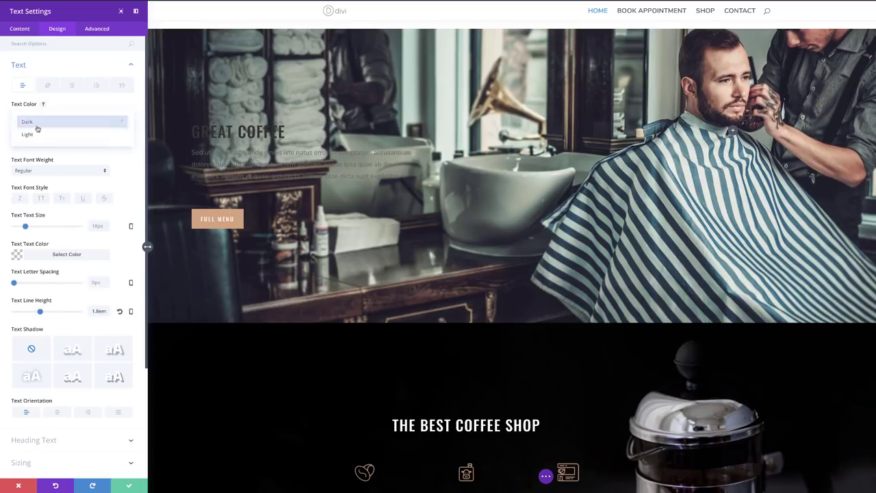
{"action": "left_click", "coordinate": [35, 137]}
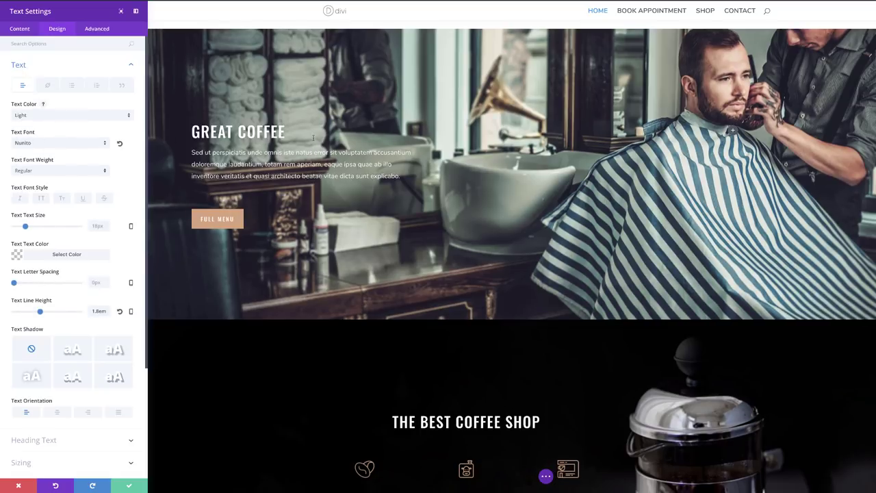
{"action": "left_click", "coordinate": [130, 487]}
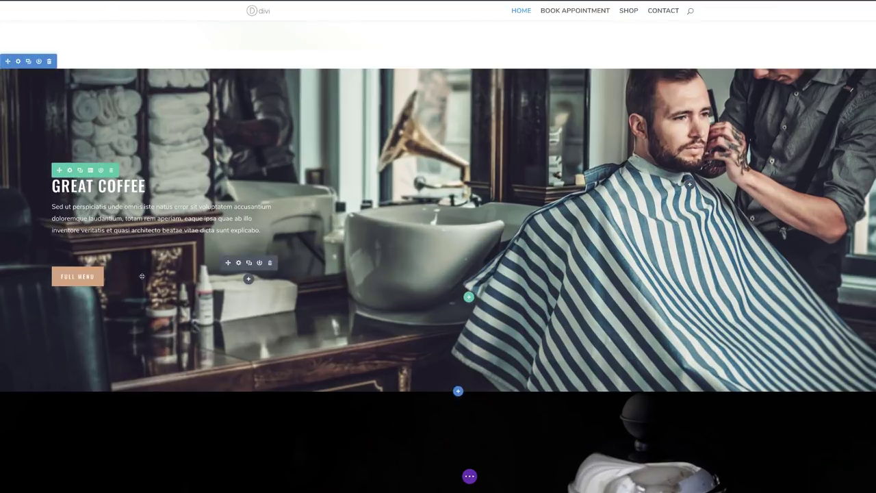
Step: Change the Full Menu button's text to "book appointment", set its link URL to "#" and save the button
{"action": "left_click", "coordinate": [239, 262]}
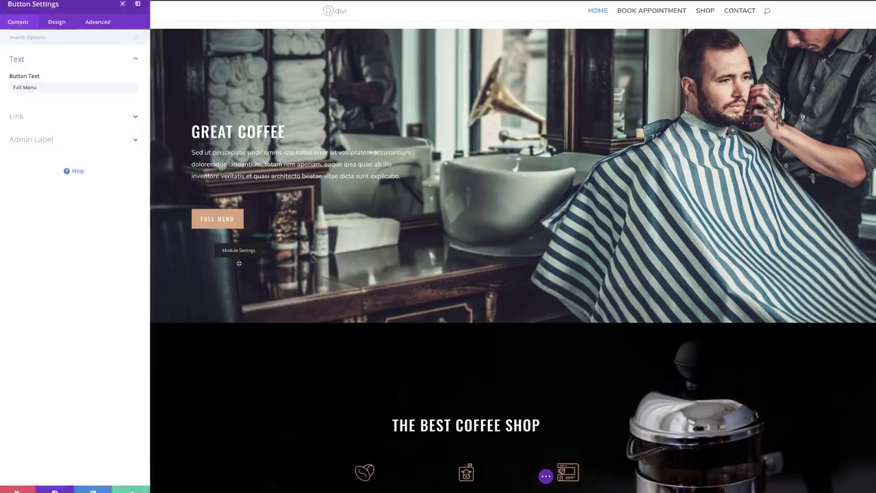
{"action": "triple_click", "coordinate": [46, 91]}
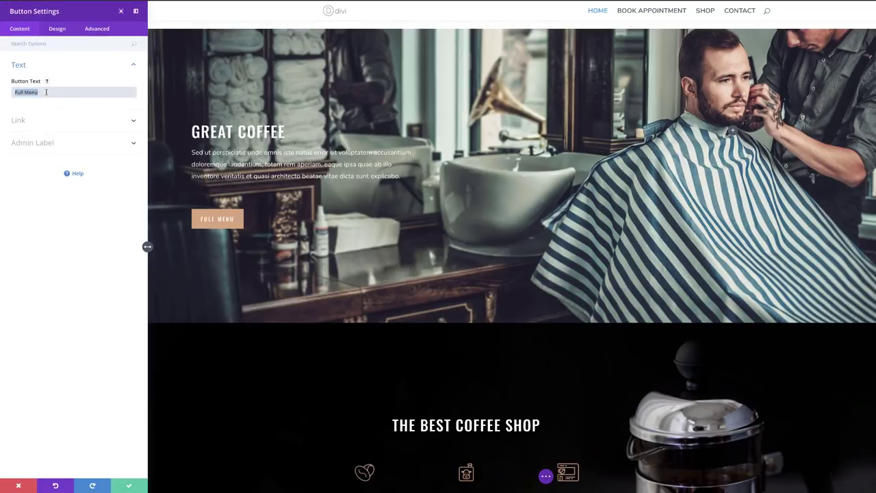
{"action": "type", "text": "book appointment"}
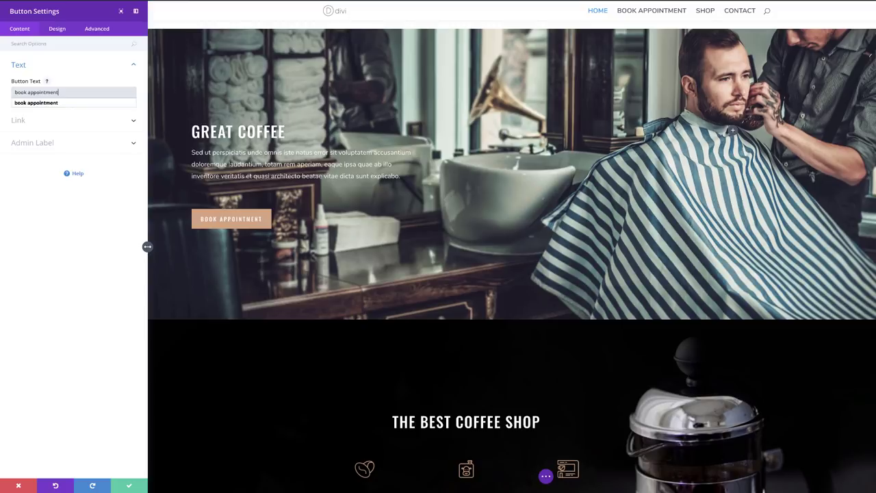
{"action": "left_click", "coordinate": [25, 121]}
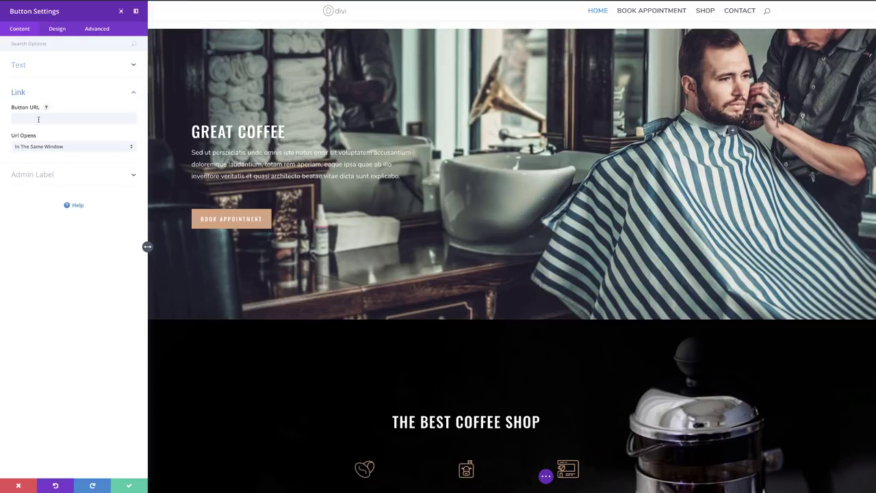
{"action": "left_click", "coordinate": [39, 120]}
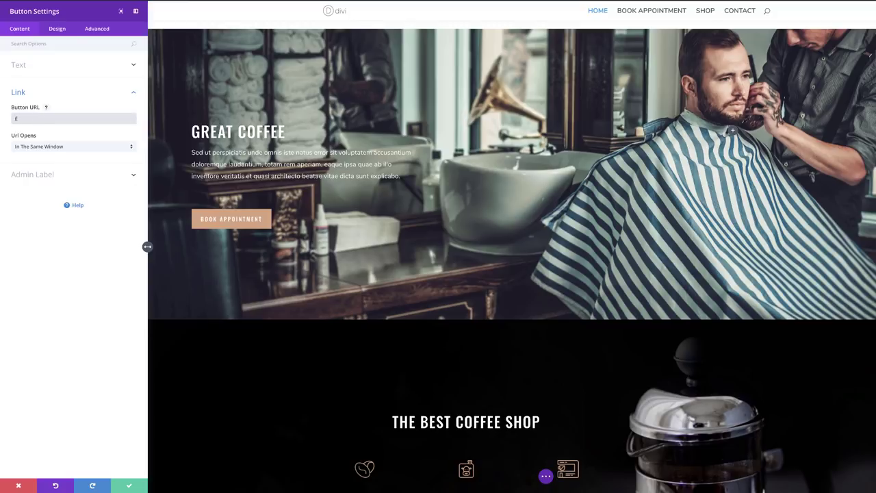
{"action": "type", "text": "#"}
{"action": "left_click", "coordinate": [130, 486]}
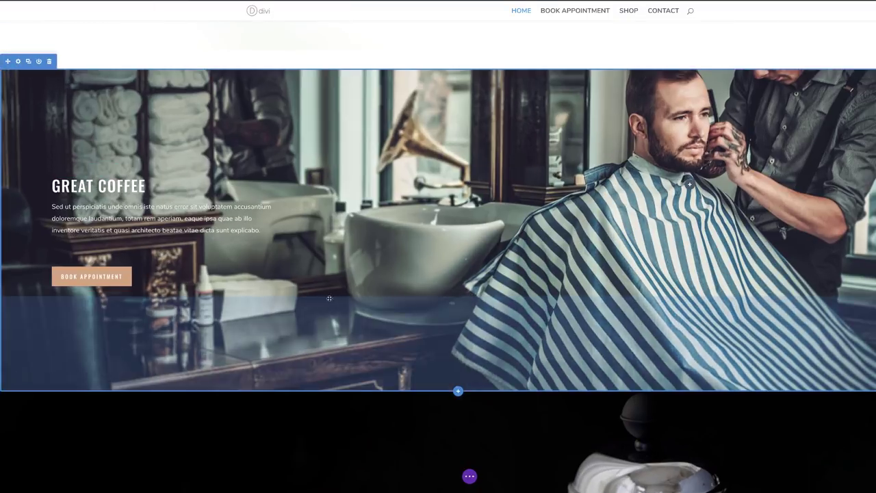
Step: Delete the six sections below Great Coffee, from The Best Coffee Shop through About Us and We Serve Delicious Coffee, stopping before Our Team
{"action": "scroll", "coordinate": [325, 303], "scroll_direction": "down", "scroll_amount": 3}
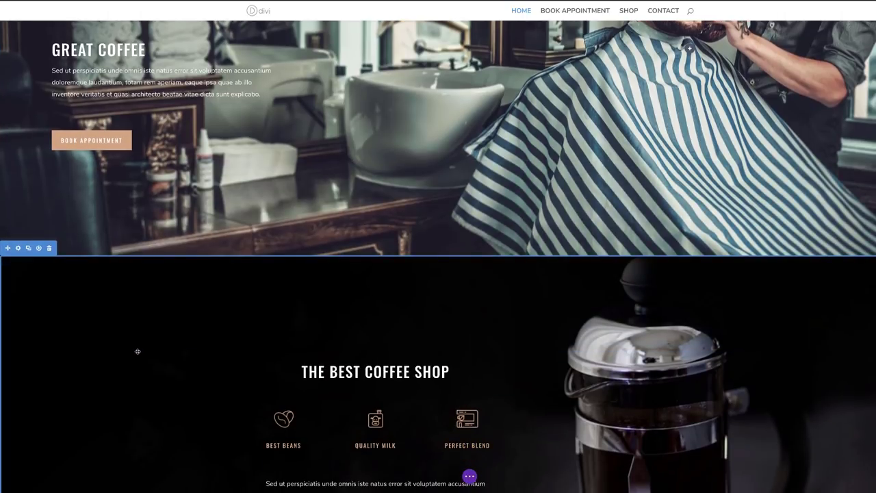
{"action": "scroll", "coordinate": [70, 352], "scroll_direction": "down", "scroll_amount": 3}
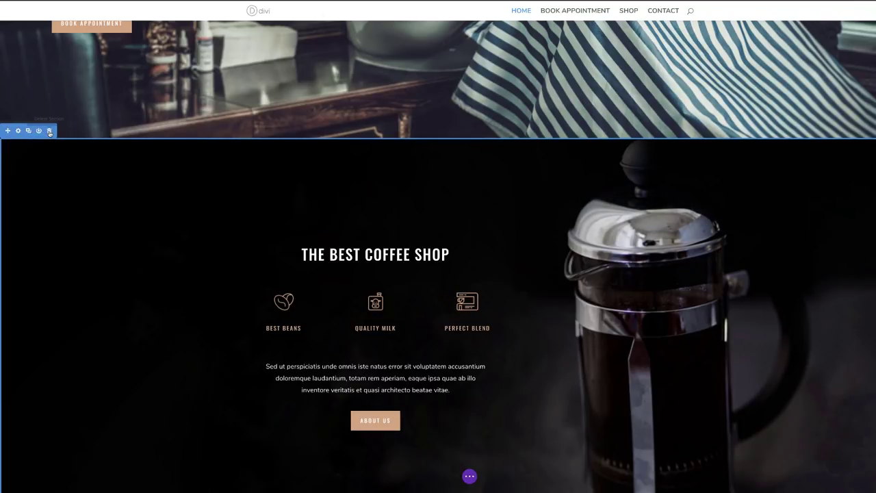
{"action": "left_click", "coordinate": [49, 132]}
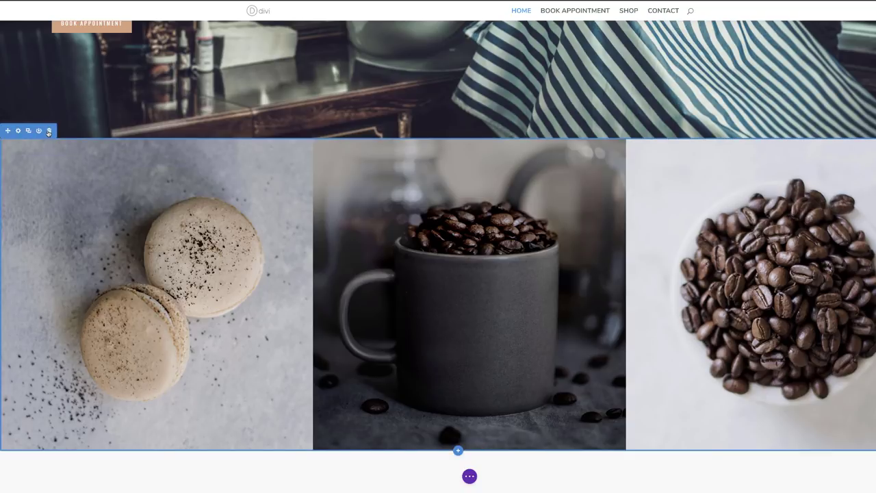
{"action": "left_click", "coordinate": [49, 131]}
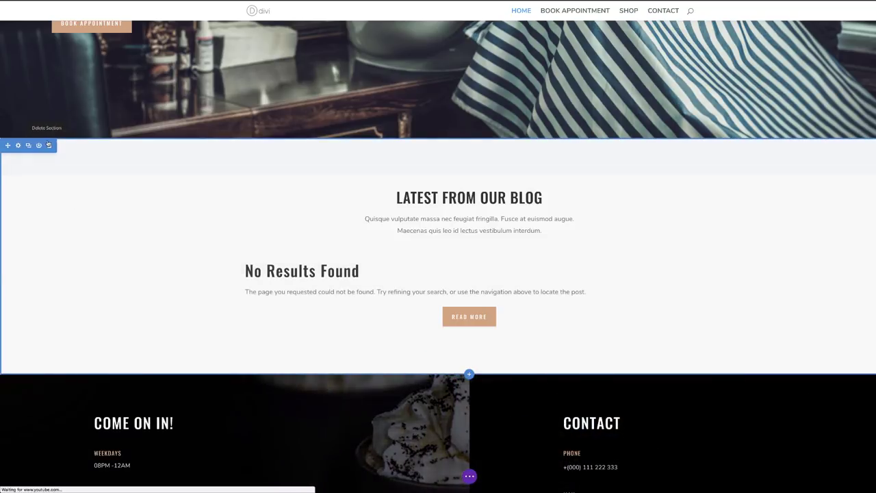
{"action": "left_click", "coordinate": [50, 146]}
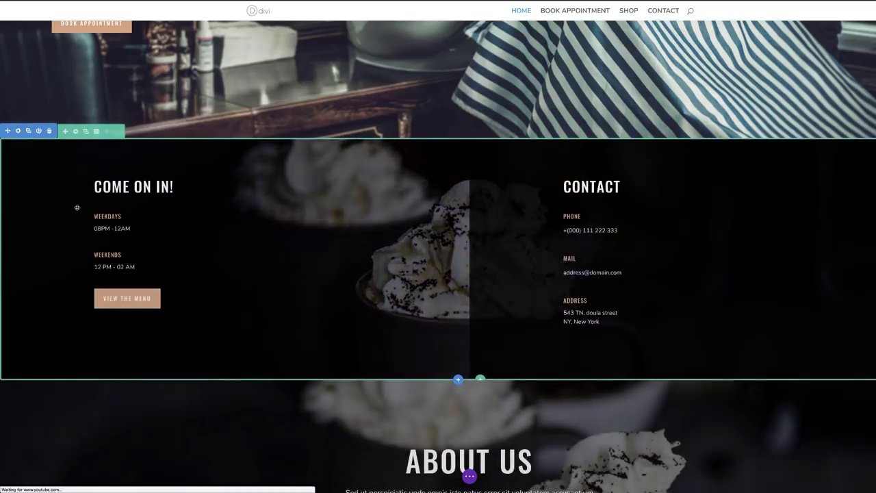
{"action": "left_click", "coordinate": [49, 131]}
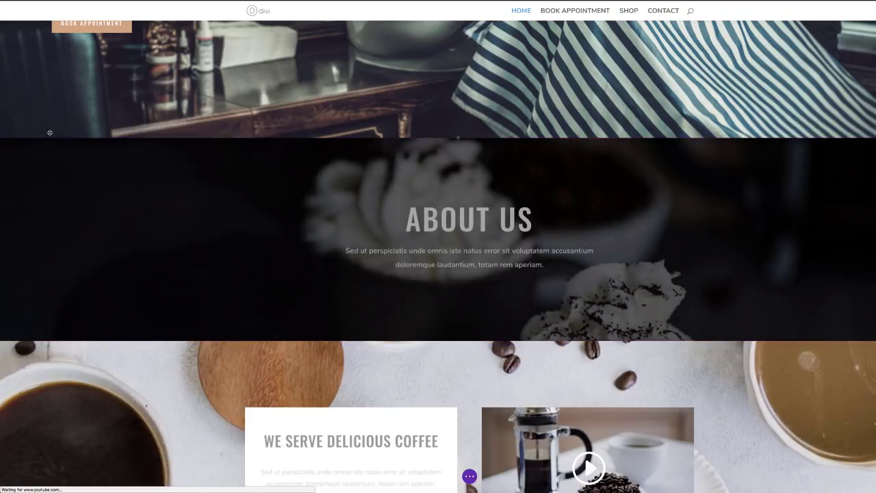
{"action": "left_click", "coordinate": [49, 145]}
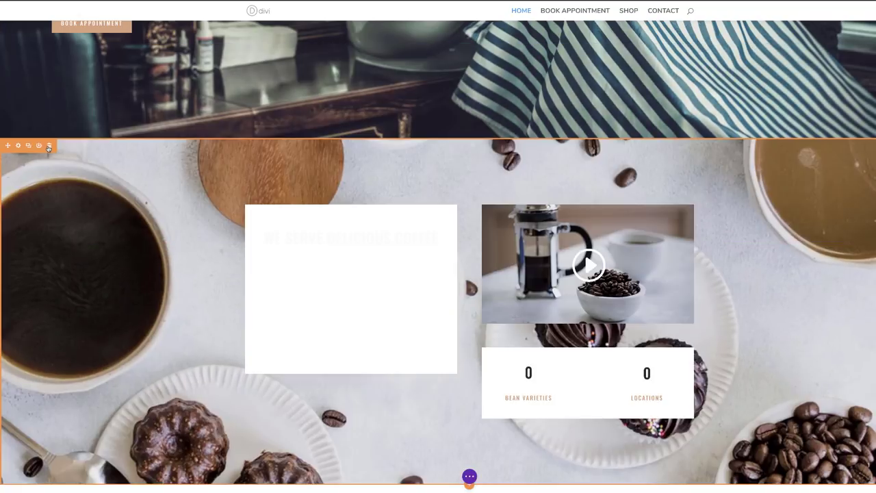
{"action": "left_click", "coordinate": [49, 146]}
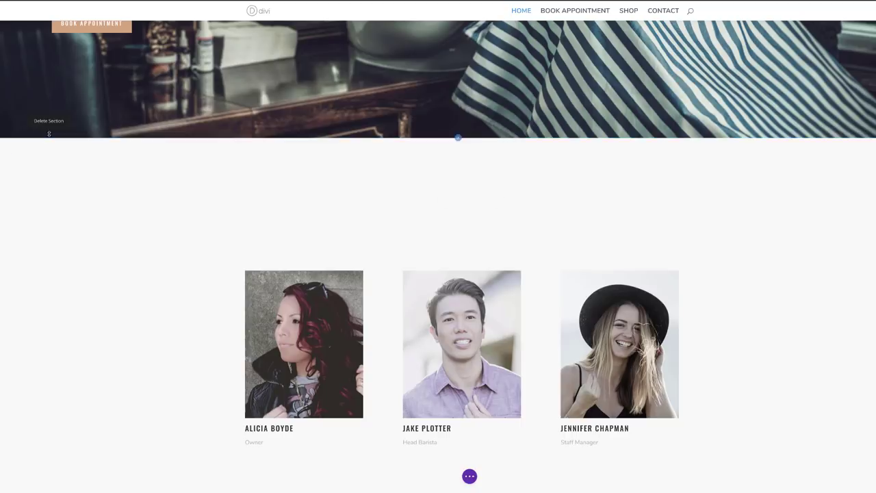
Step: Delete the Join Our Newsletter section below the Our Team section
{"action": "scroll", "coordinate": [94, 273], "scroll_direction": "down", "scroll_amount": 2}
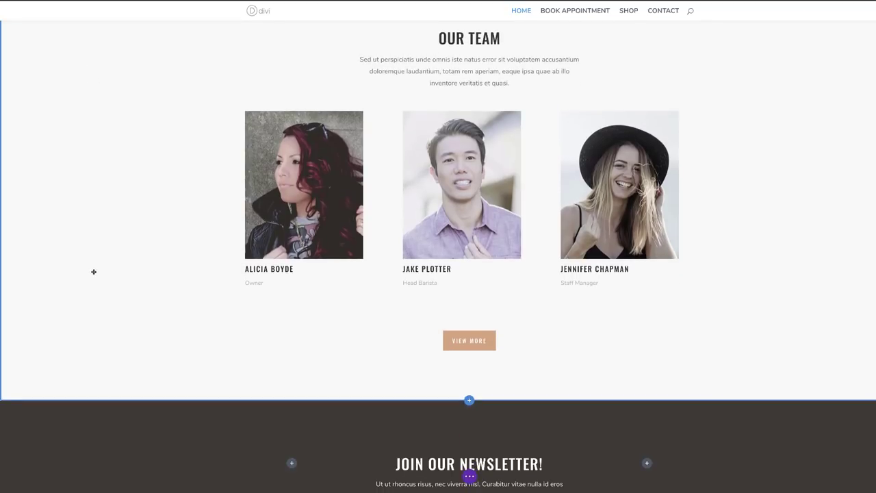
{"action": "scroll", "coordinate": [214, 278], "scroll_direction": "down", "scroll_amount": 2}
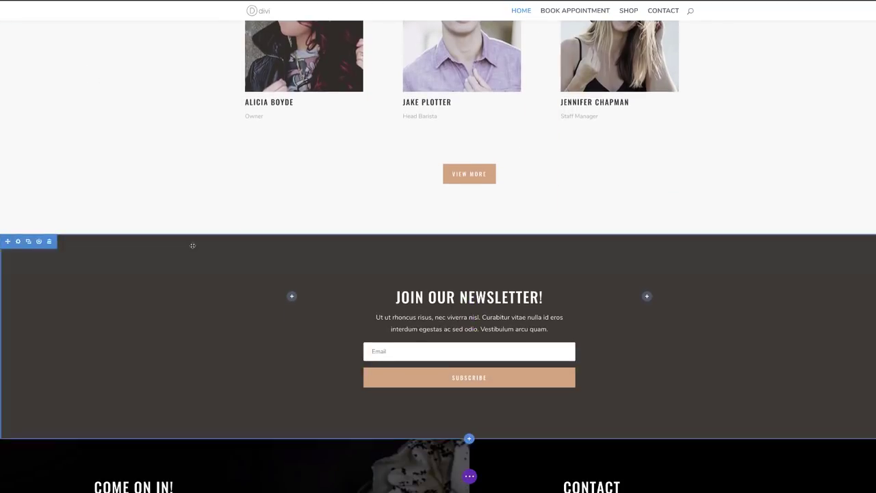
{"action": "scroll", "coordinate": [201, 193], "scroll_direction": "up", "scroll_amount": 2}
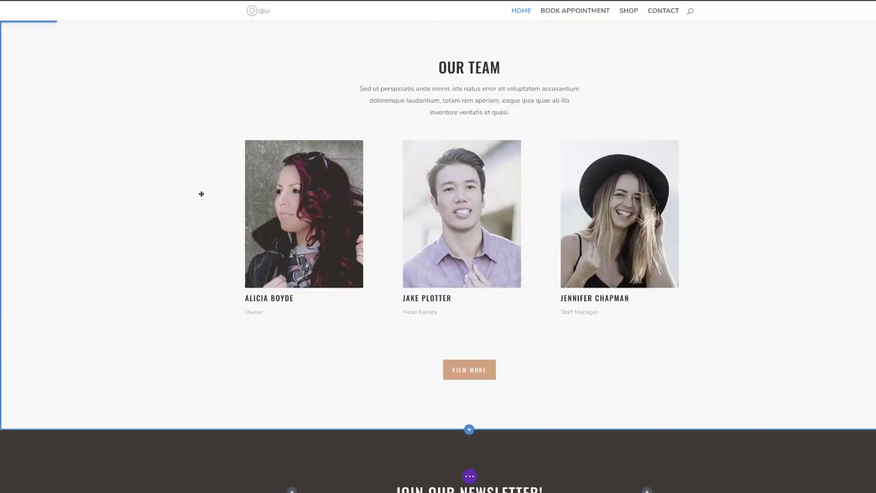
{"action": "scroll", "coordinate": [206, 330], "scroll_direction": "down", "scroll_amount": 5}
{"action": "scroll", "coordinate": [207, 330], "scroll_direction": "up", "scroll_amount": 2}
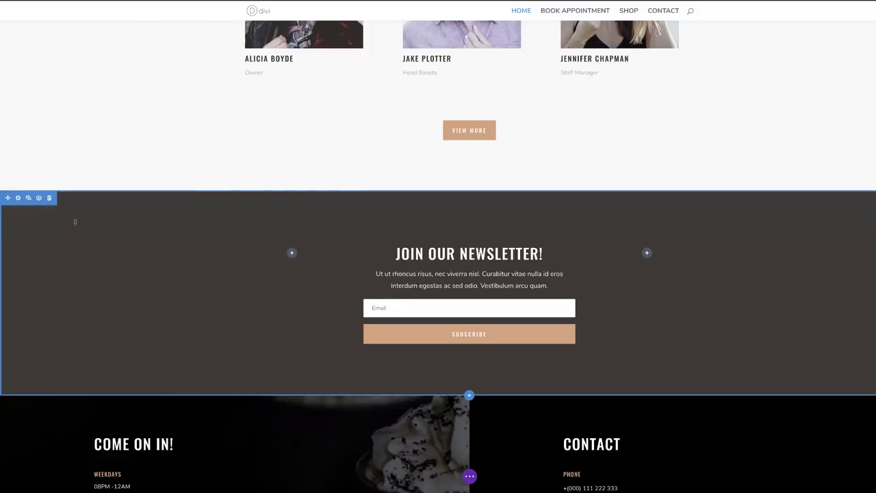
{"action": "left_click", "coordinate": [50, 198]}
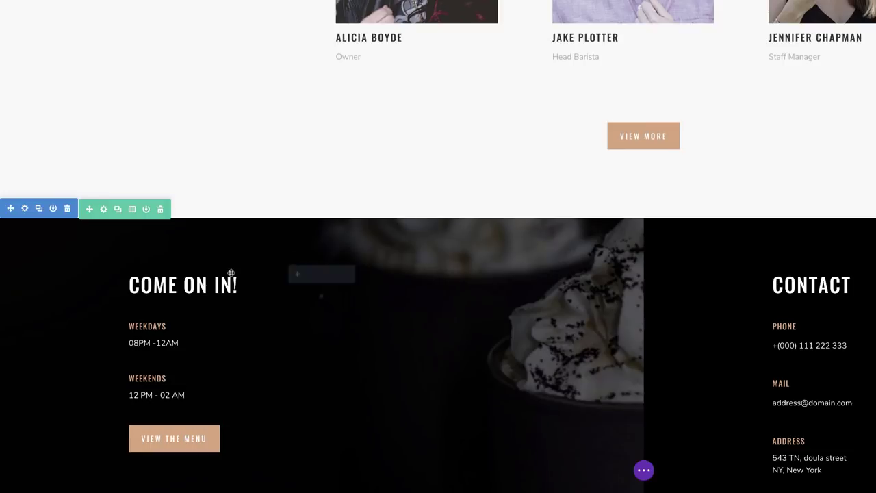
Step: Replace the Come On In section's background image with the dark barber shop photo from the media library and save the section
{"action": "left_click", "coordinate": [25, 208]}
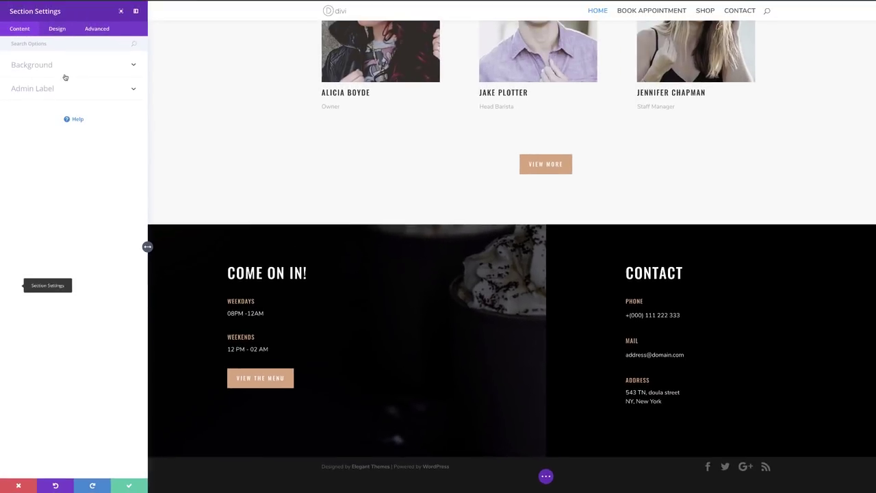
{"action": "left_click", "coordinate": [65, 69]}
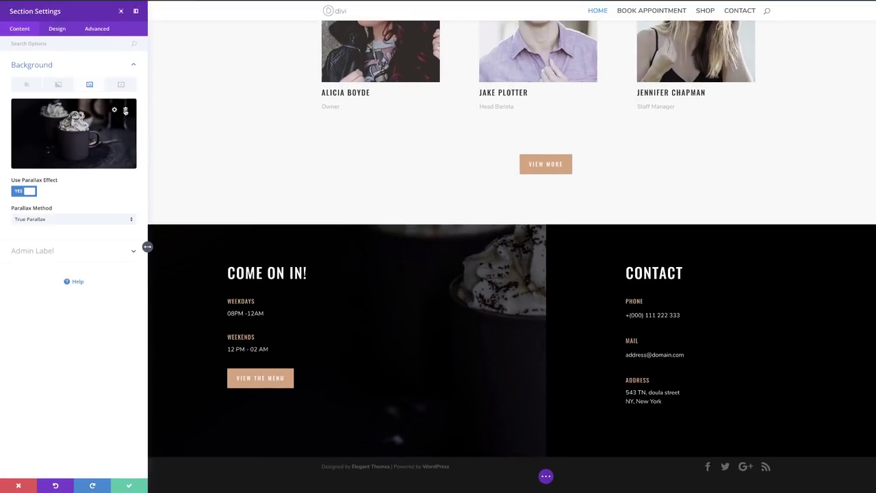
{"action": "left_click", "coordinate": [126, 111]}
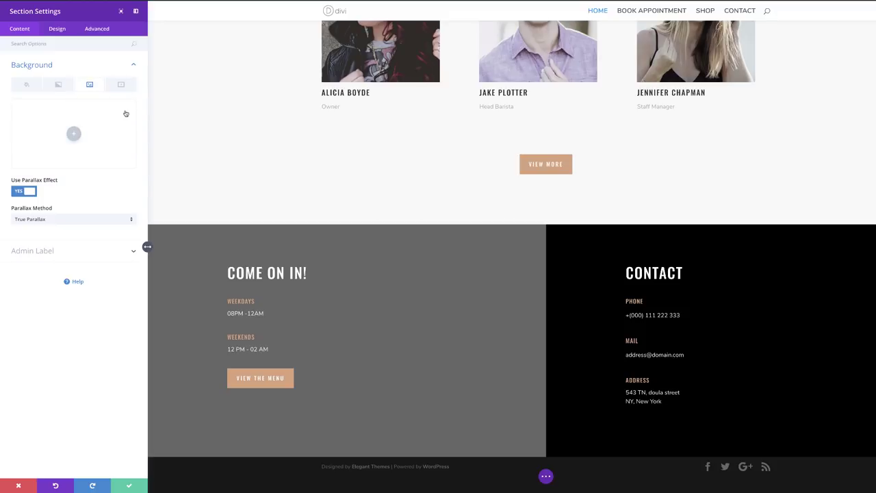
{"action": "left_click", "coordinate": [76, 134]}
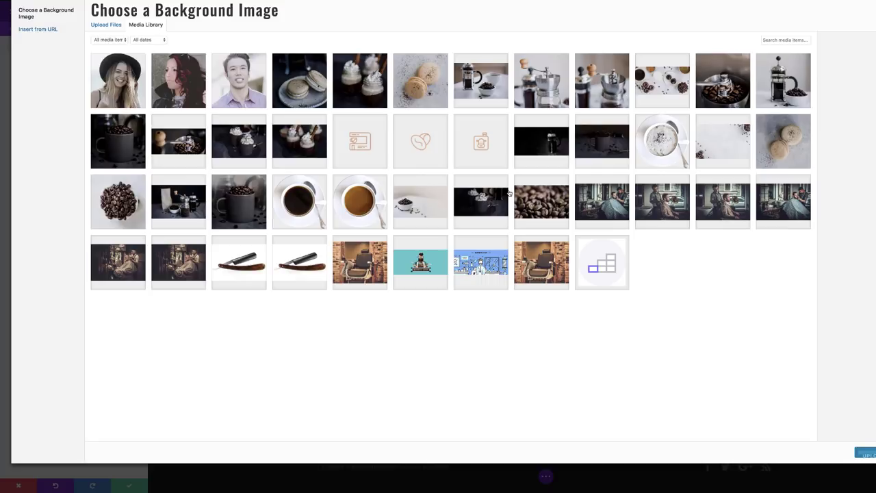
{"action": "left_click", "coordinate": [131, 268]}
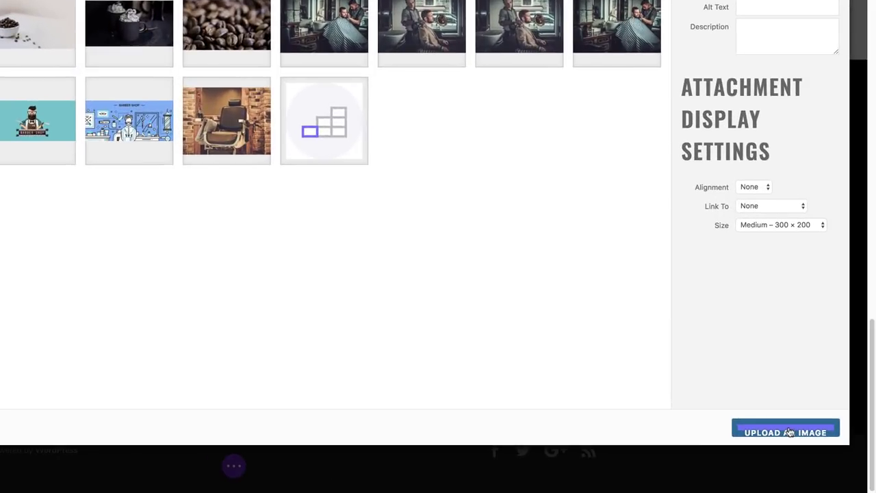
{"action": "left_click", "coordinate": [865, 453]}
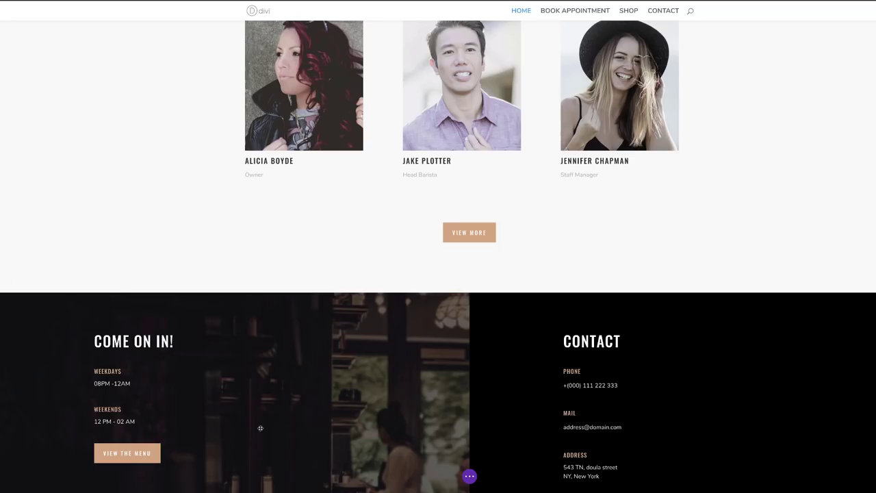
Step: Review the home page up to the Barber Shop header, open the builder's page options and return to the WordPress dashboard
{"action": "scroll", "coordinate": [225, 449], "scroll_direction": "down", "scroll_amount": 1}
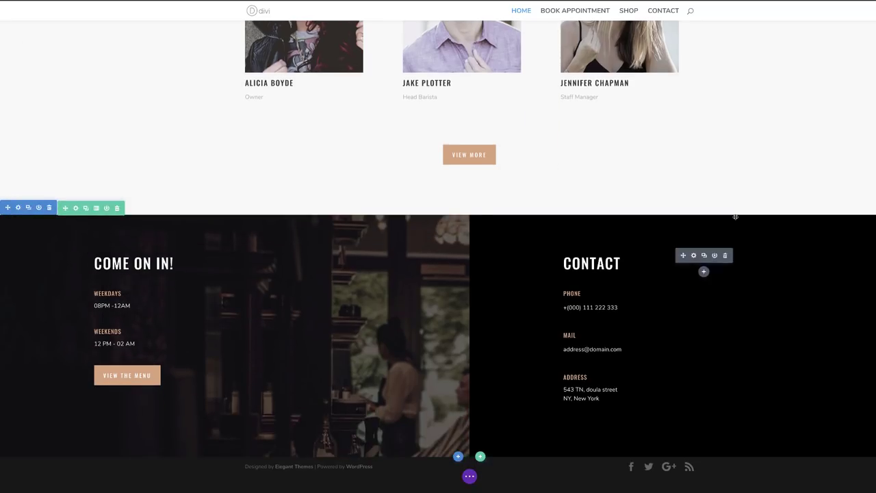
{"action": "scroll", "coordinate": [782, 179], "scroll_direction": "up", "scroll_amount": 15}
{"action": "scroll", "coordinate": [781, 179], "scroll_direction": "up", "scroll_amount": 15}
{"action": "scroll", "coordinate": [782, 180], "scroll_direction": "up", "scroll_amount": 10}
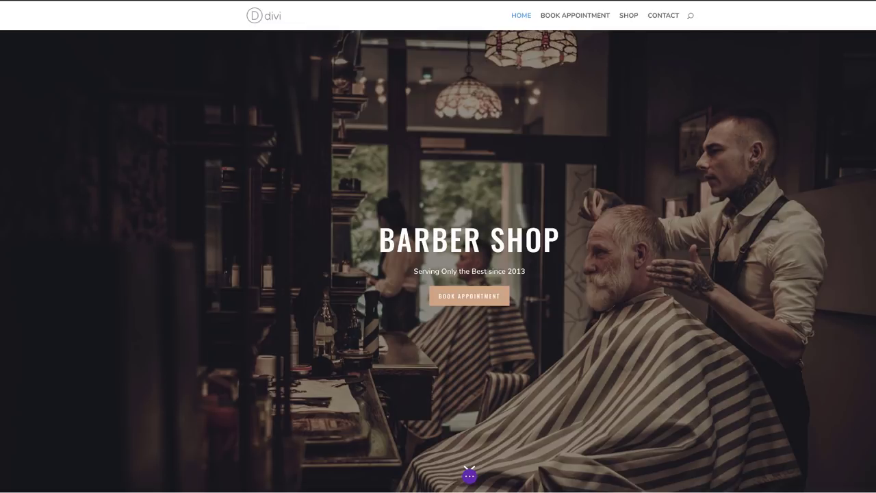
{"action": "left_click", "coordinate": [469, 476]}
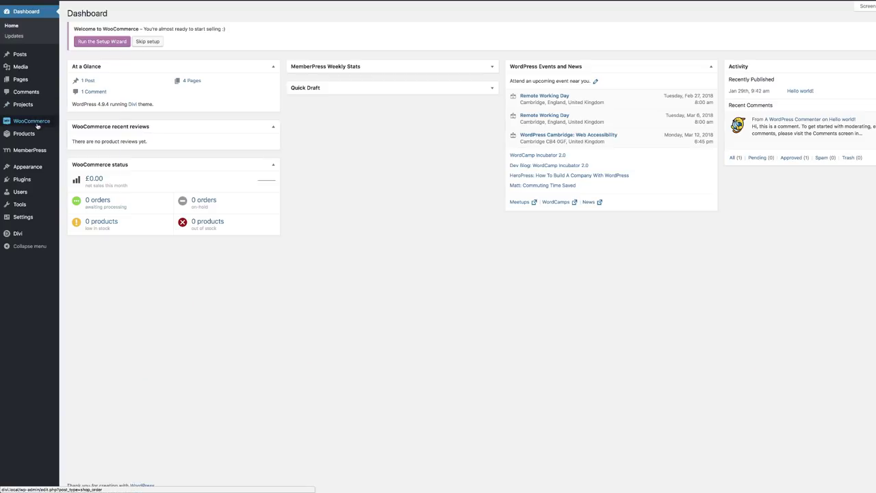
Step: Set the shop page to Shop in the WooCommerce product settings
{"action": "mouse_move", "coordinate": [43, 123]}
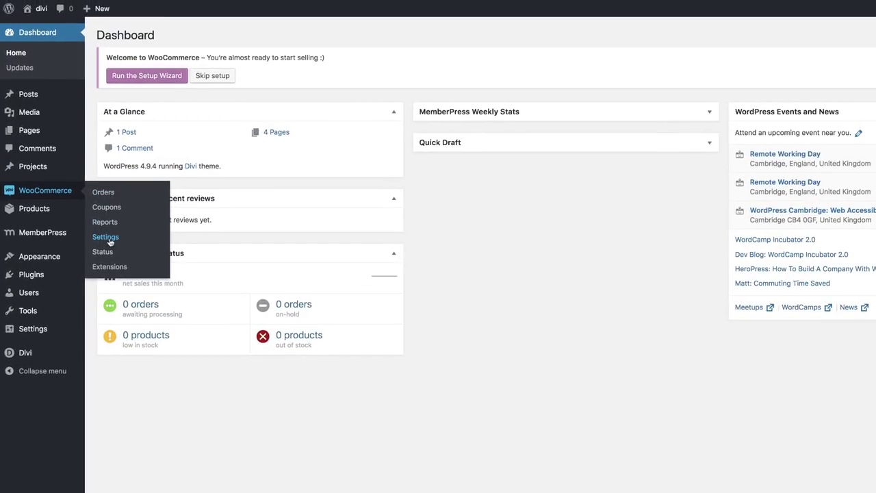
{"action": "left_click", "coordinate": [109, 240]}
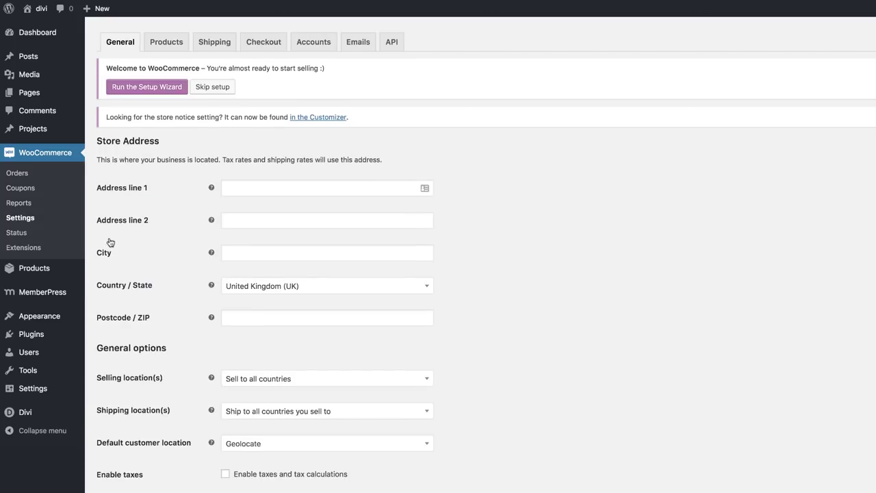
{"action": "left_click", "coordinate": [167, 46]}
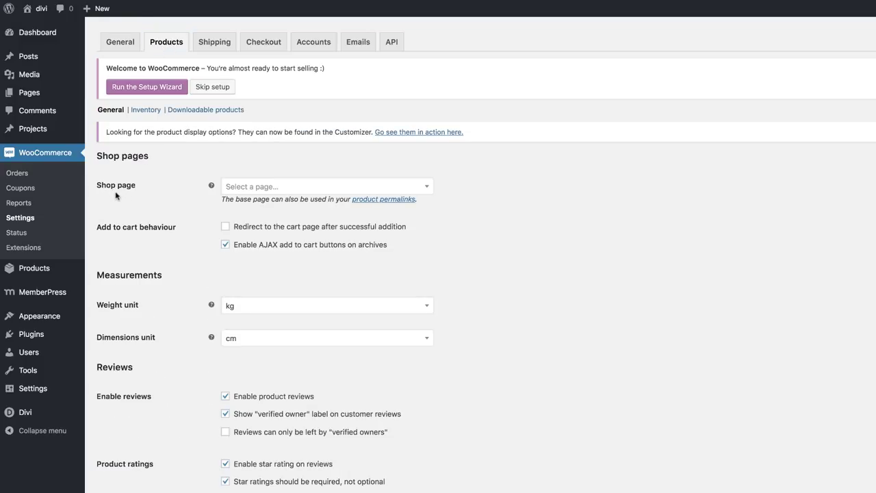
{"action": "left_click", "coordinate": [281, 189]}
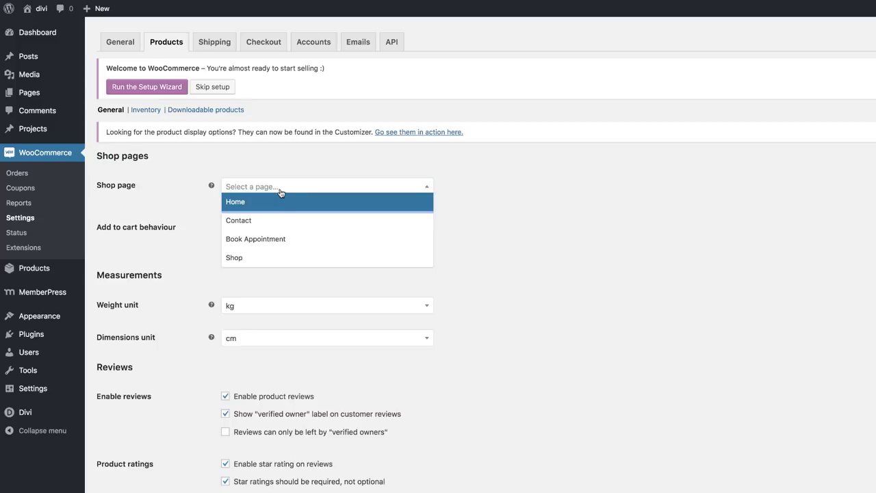
{"action": "left_click", "coordinate": [250, 258]}
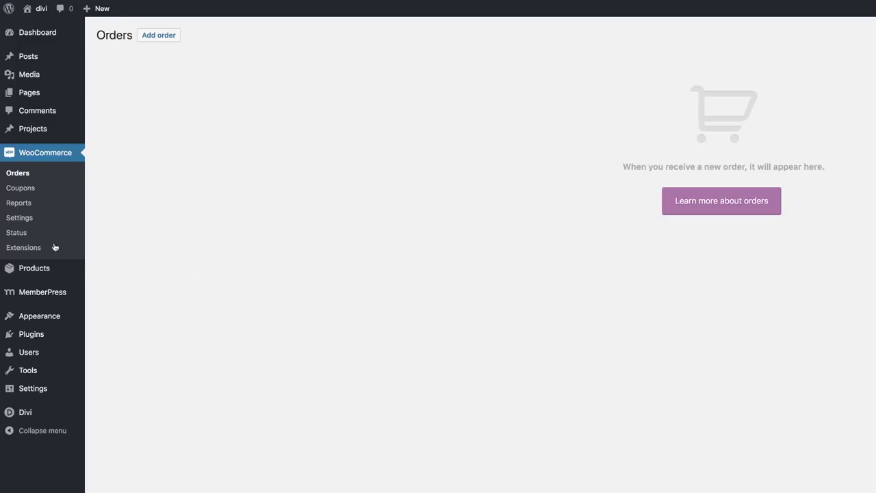
Step: Create a new WooCommerce product named Bag with a regular price of £30
{"action": "mouse_move", "coordinate": [36, 278]}
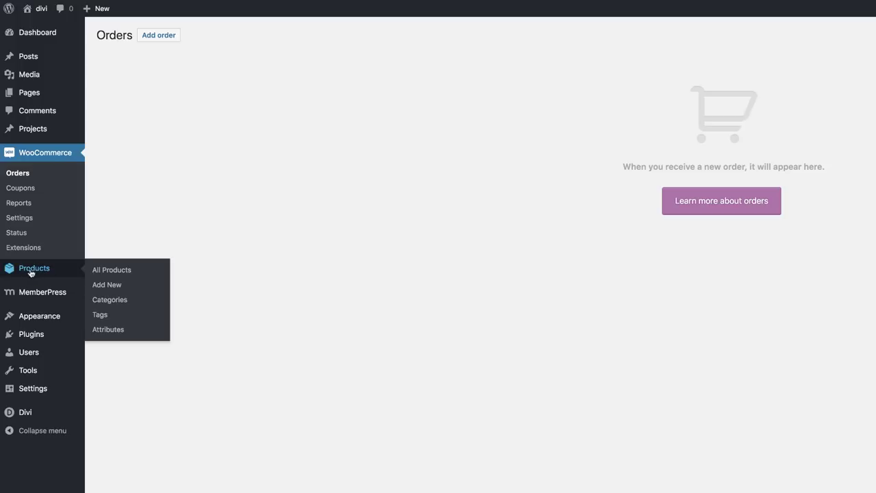
{"action": "left_click", "coordinate": [100, 289]}
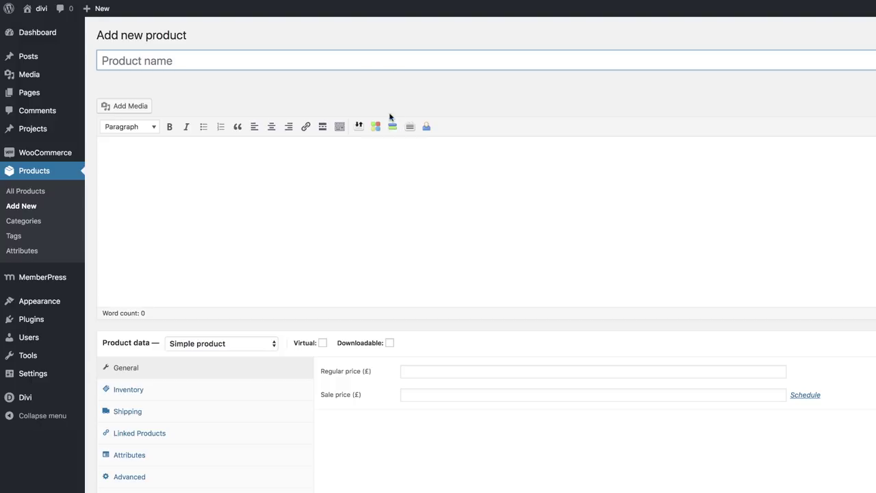
{"action": "type", "text": "Bag"}
{"action": "left_click", "coordinate": [432, 372]}
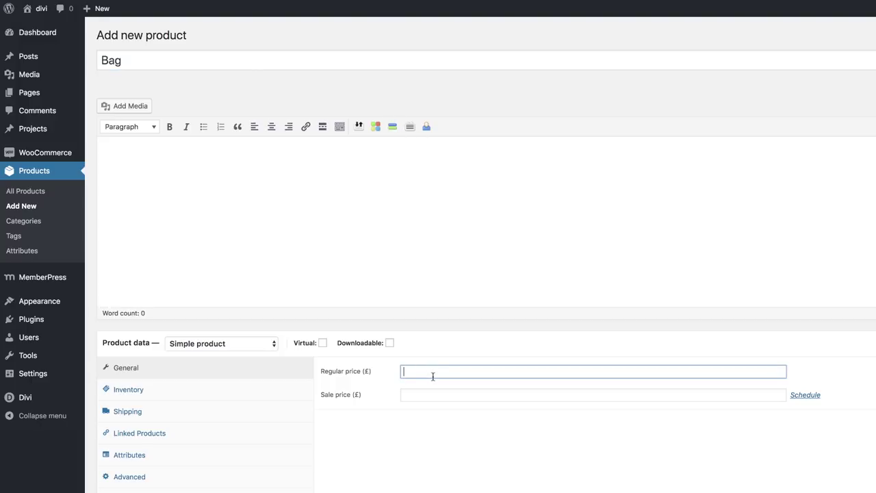
{"action": "type", "text": "10"}
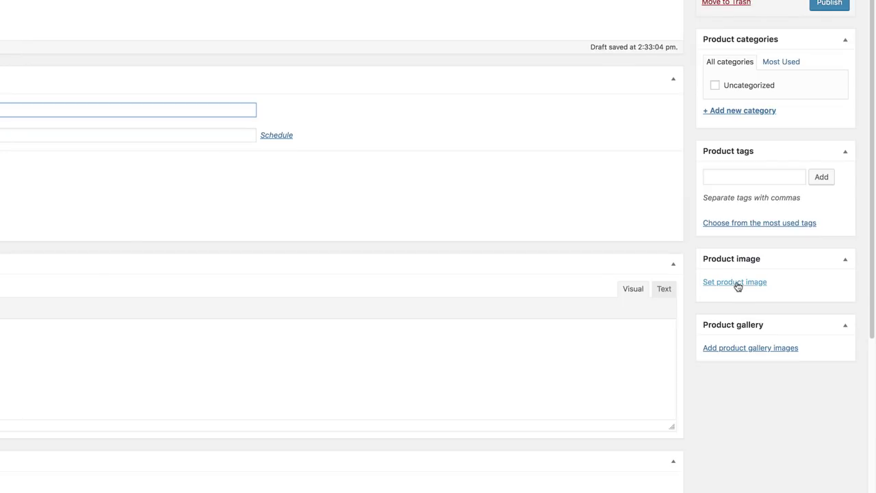
Step: Upload shutterstock_110654438.jpg as the Bag product's image and close the Shutterstock download page
{"action": "left_click", "coordinate": [735, 283]}
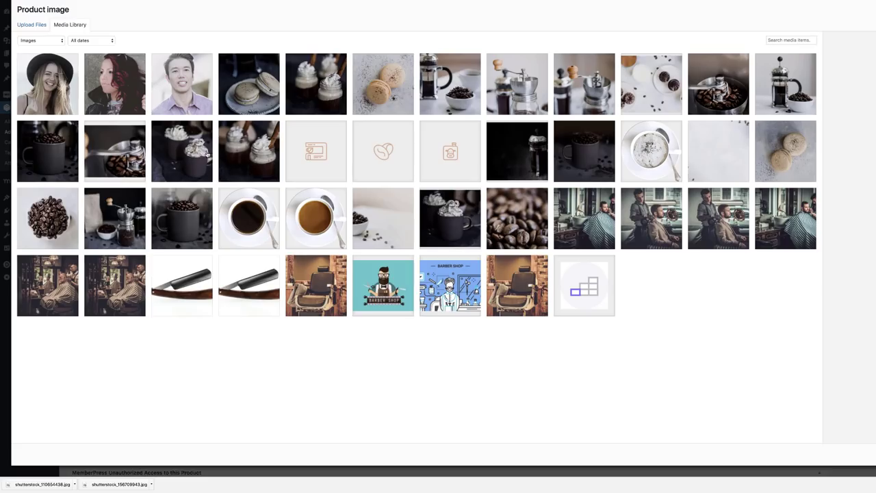
{"action": "left_click", "coordinate": [32, 26]}
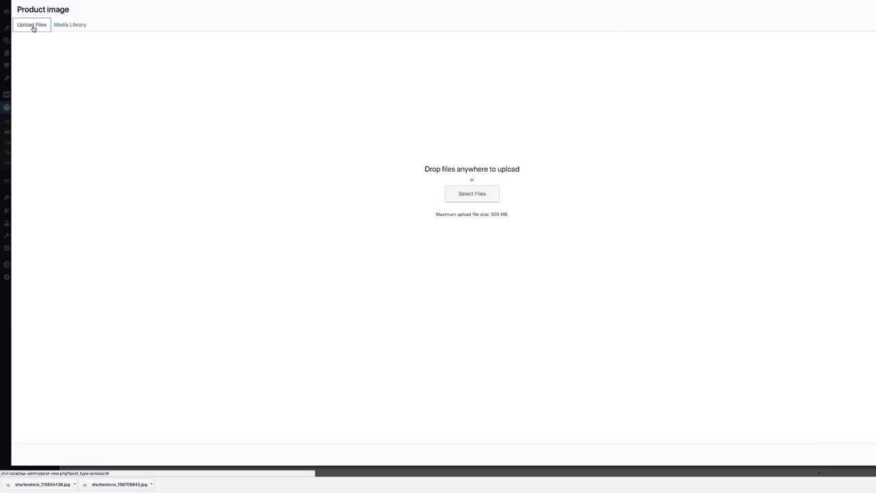
{"action": "left_click", "coordinate": [490, 198]}
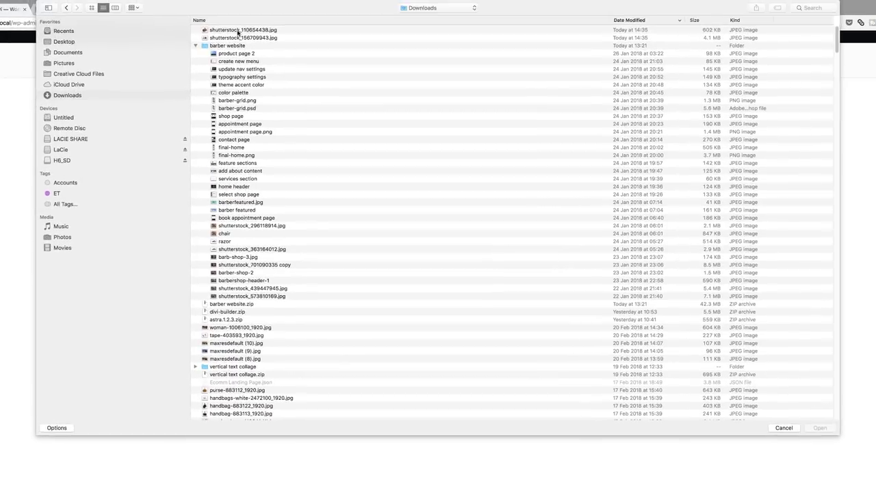
{"action": "double_click", "coordinate": [219, 29]}
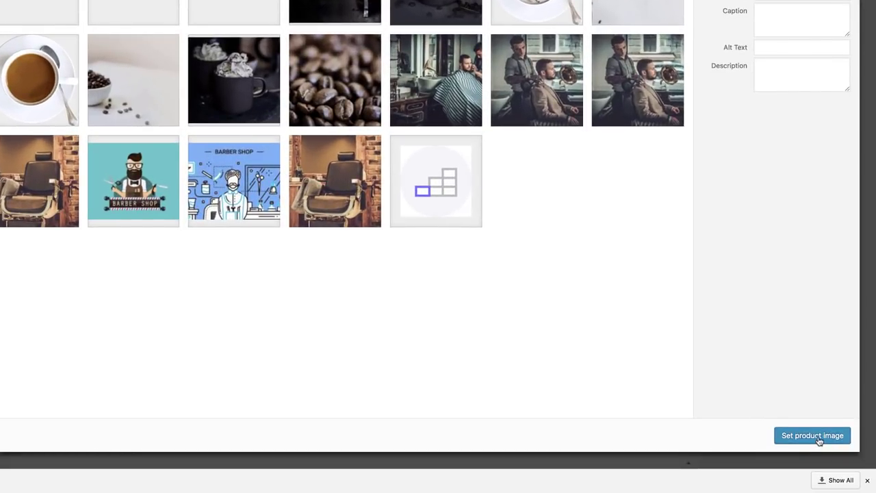
{"action": "left_click", "coordinate": [819, 438]}
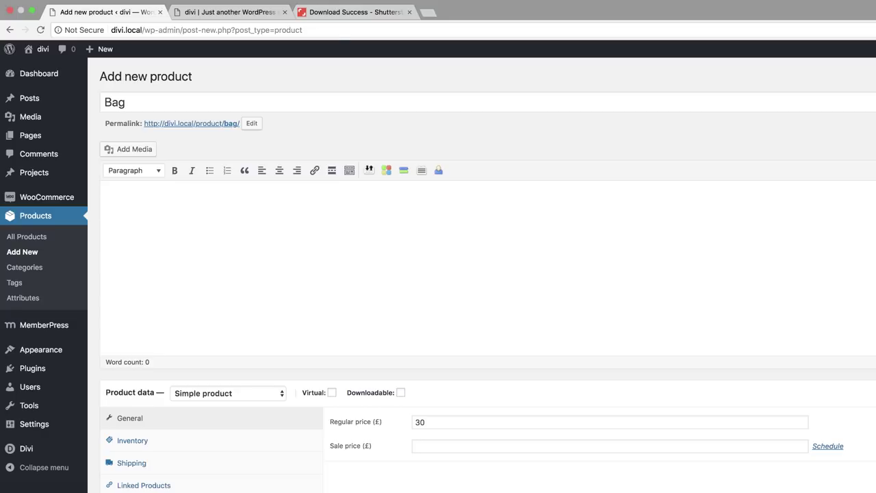
{"action": "left_click", "coordinate": [409, 11]}
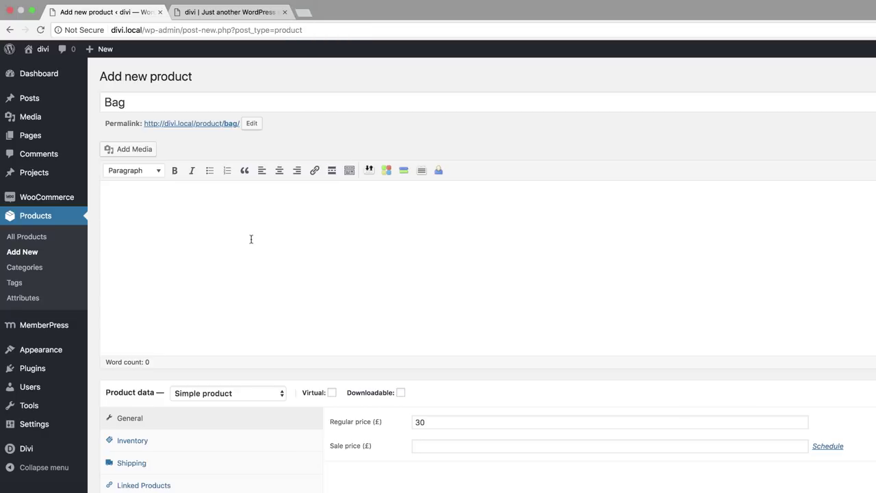
Step: Add Lorem ipsum text as the Bag's description, reuse its part from "Nullam malesuada" as the short description, and publish the product
{"action": "type", "text": "Lorem ipsum dolor sit amet, consectetuer adipiscing elit. Donec odio. Quisque volutpat mattis eros. Nullam malesuada erat ut turpis. Suspendisse urna nibh, viverra non, semper suscipit, posuere a, pede."}
{"action": "left_click_drag", "start_coordinate": [472, 206], "coordinate": [770, 215]}
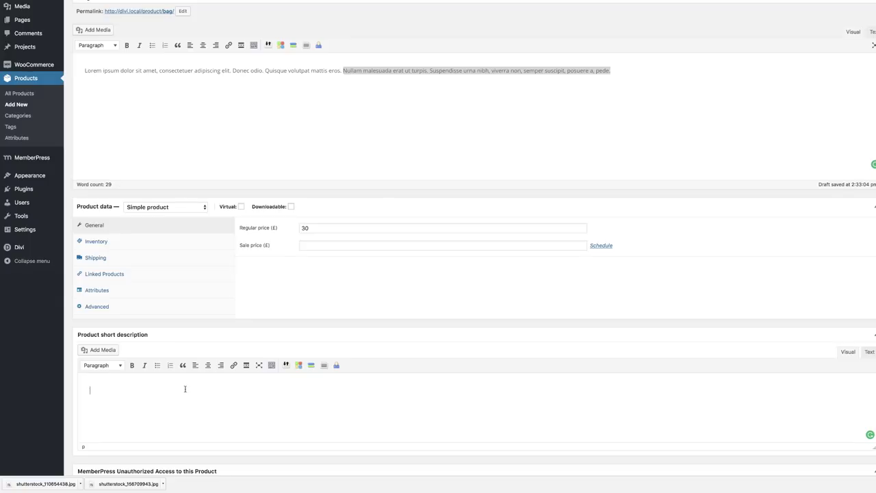
{"action": "type", "text": "Nullam malesuada erat ut turpis. Suspendisse urna nibh, viverra non, semper suscipit, posuere a, pede."}
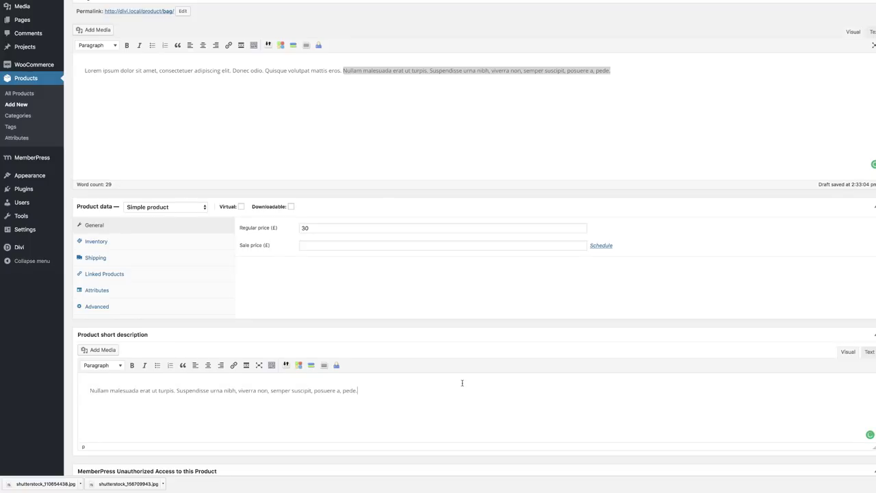
{"action": "scroll", "coordinate": [703, 179], "scroll_direction": "down", "scroll_amount": 1}
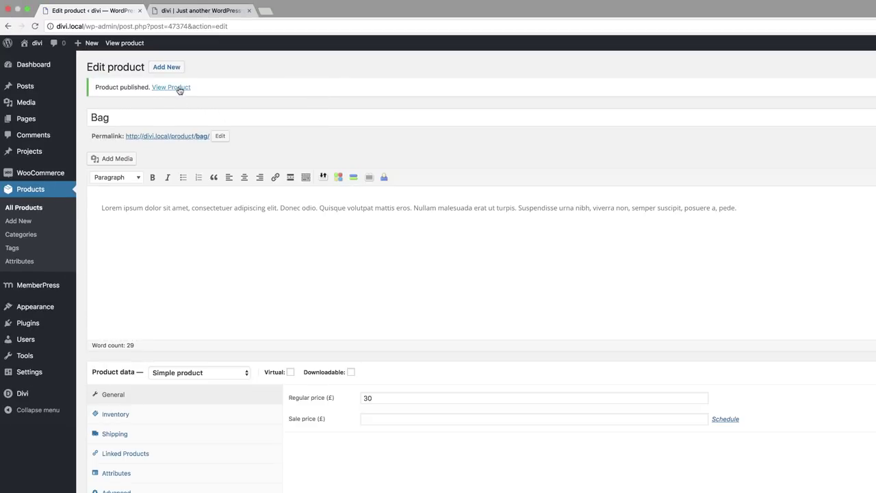
Step: View the published Bag product page, then examine how the product is listed on the Shop page
{"action": "left_click", "coordinate": [179, 88], "text": "super"}
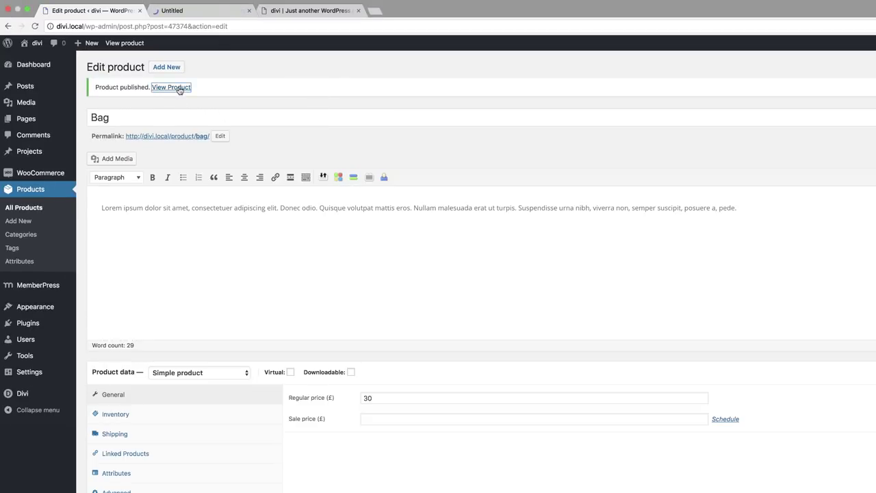
{"action": "left_click", "coordinate": [224, 12]}
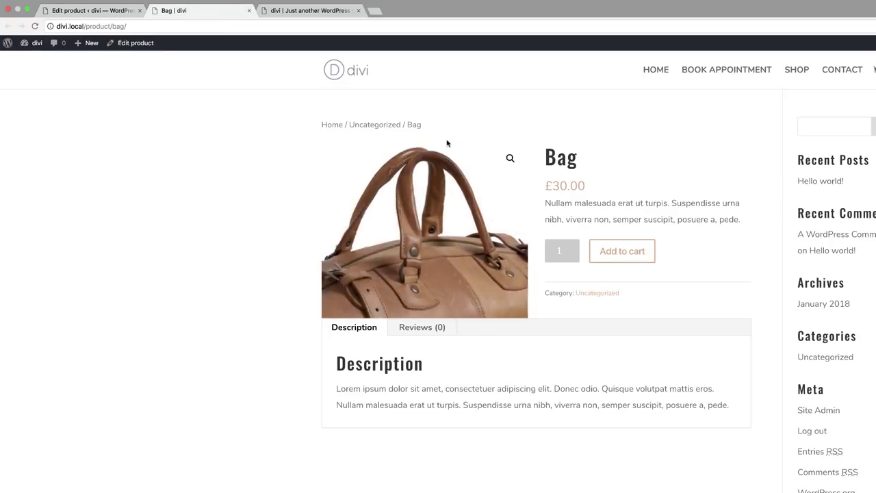
{"action": "left_click", "coordinate": [801, 71]}
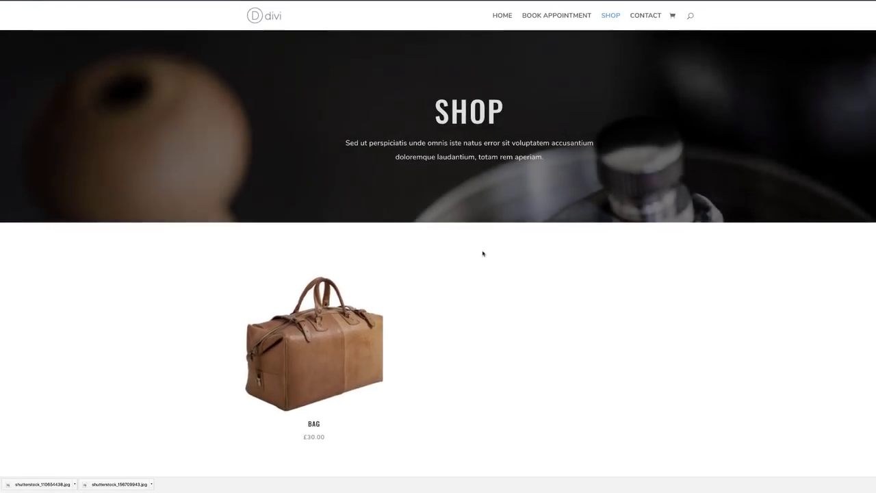
{"action": "scroll", "coordinate": [479, 261], "scroll_direction": "down", "scroll_amount": 2}
{"action": "scroll", "coordinate": [465, 298], "scroll_direction": "down", "scroll_amount": 3}
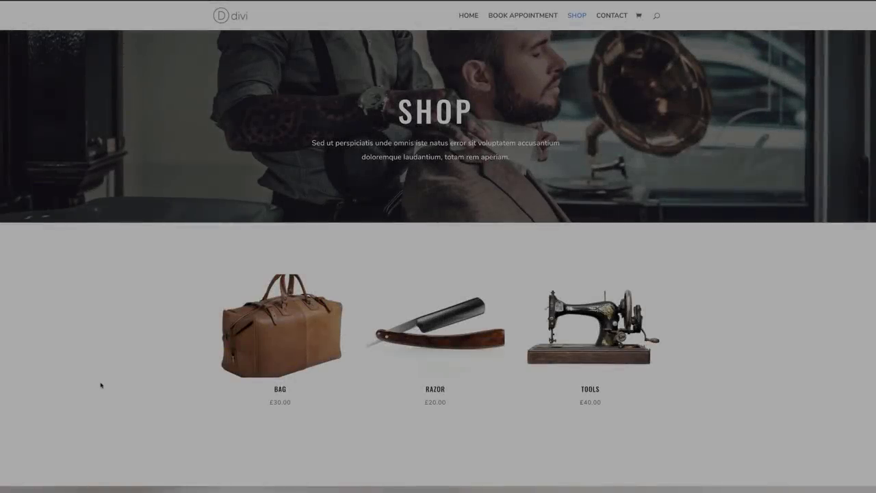
Step: Review the Shop page's header, product grid, coffee-themed sections and the Come On In and Contact footer area
{"action": "scroll", "coordinate": [165, 294], "scroll_direction": "down", "scroll_amount": 1}
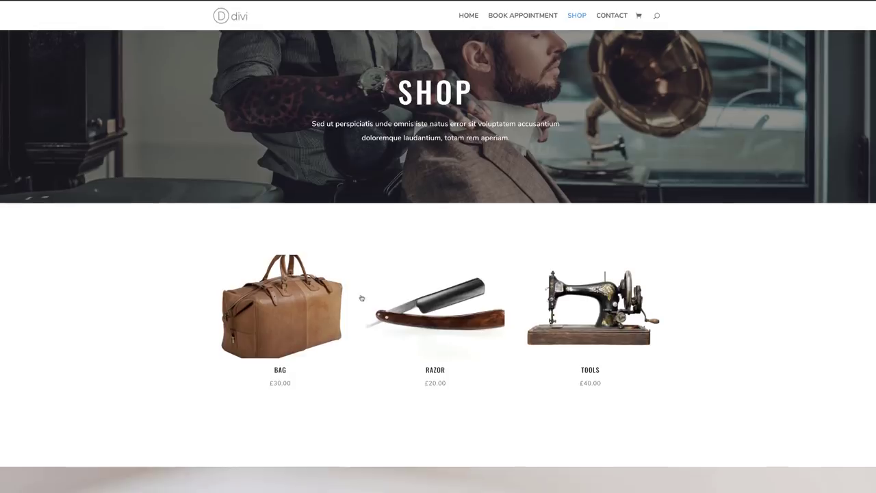
{"action": "scroll", "coordinate": [183, 270], "scroll_direction": "up", "scroll_amount": 1}
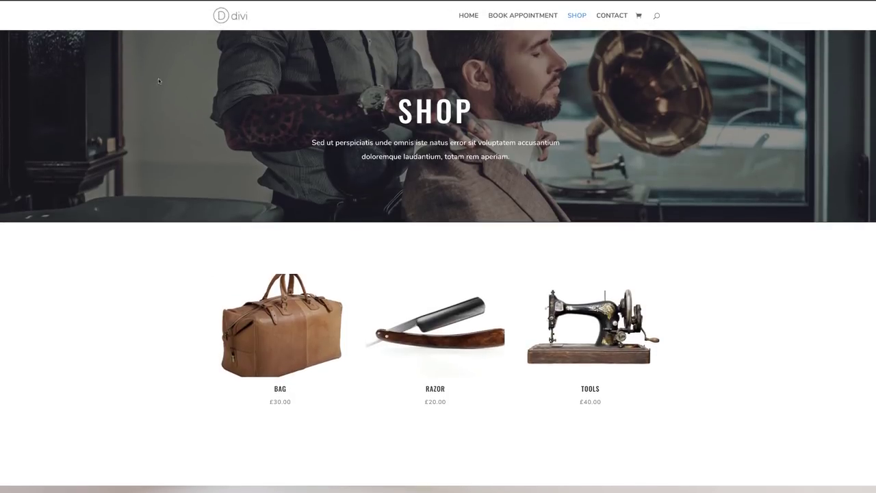
{"action": "scroll", "coordinate": [176, 244], "scroll_direction": "down", "scroll_amount": 6}
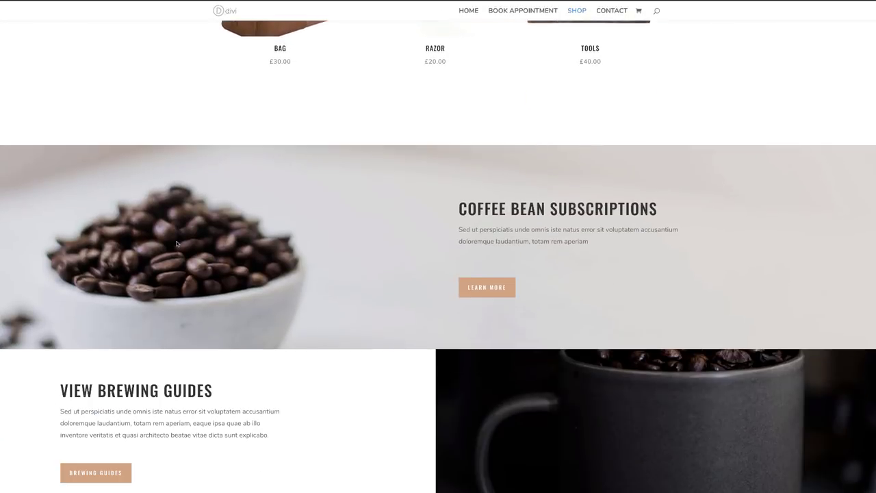
{"action": "scroll", "coordinate": [191, 244], "scroll_direction": "down", "scroll_amount": 2}
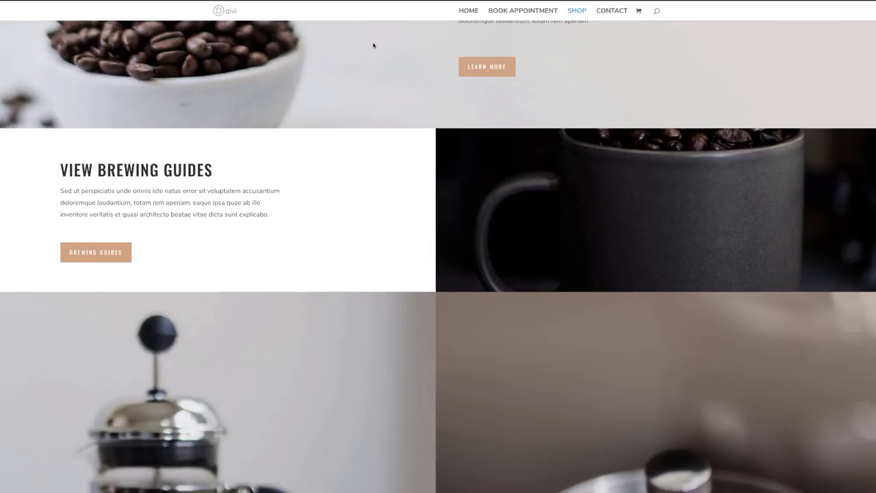
{"action": "scroll", "coordinate": [418, 317], "scroll_direction": "down", "scroll_amount": 7}
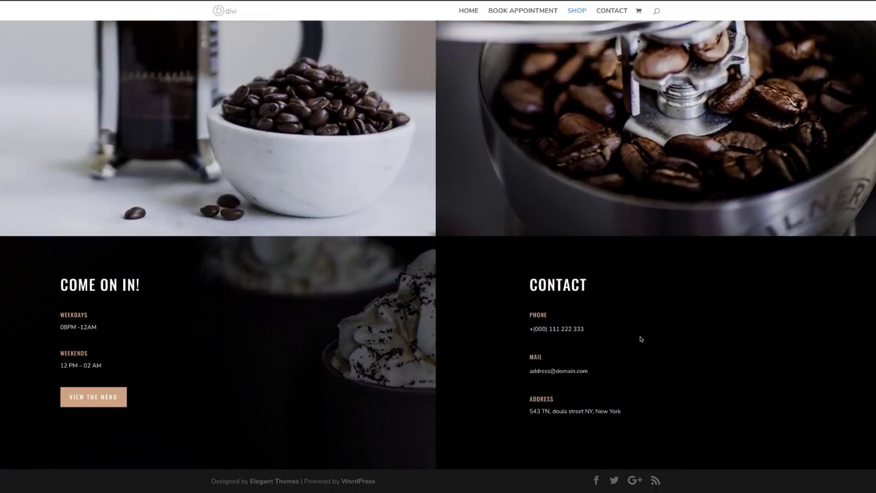
{"action": "scroll", "coordinate": [305, 284], "scroll_direction": "up", "scroll_amount": 15}
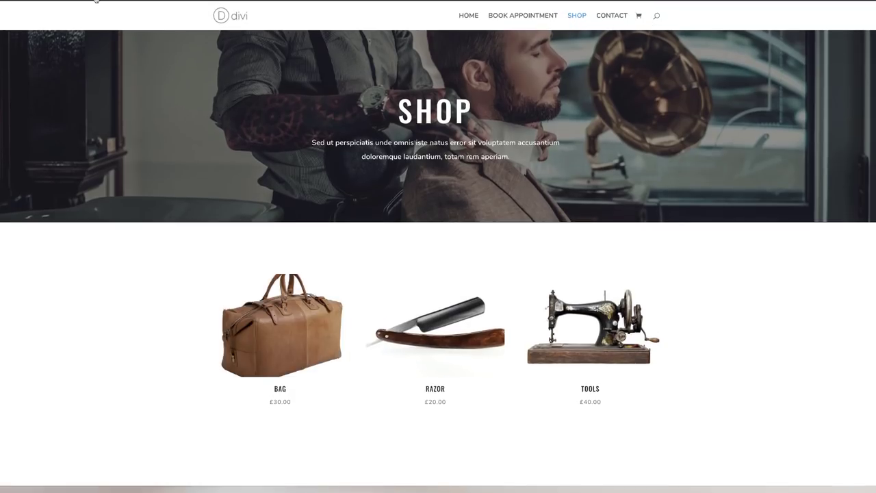
{"action": "scroll", "coordinate": [170, 244], "scroll_direction": "down", "scroll_amount": 4}
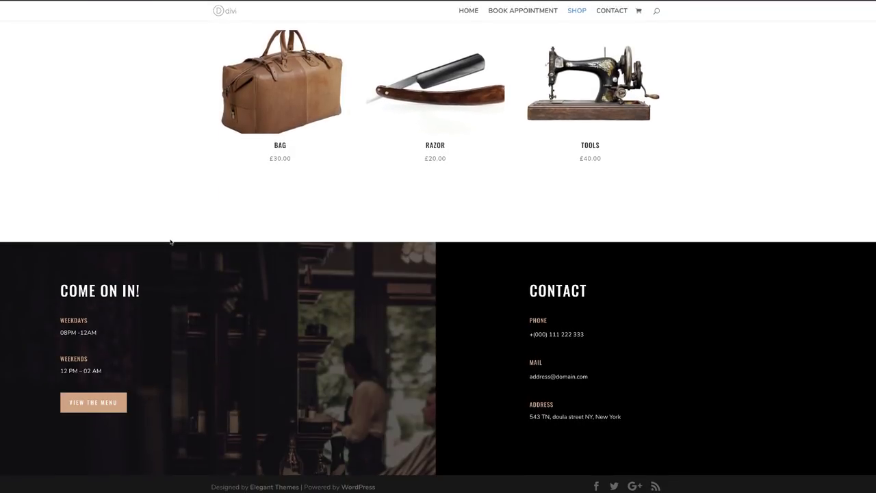
{"action": "scroll", "coordinate": [182, 209], "scroll_direction": "up", "scroll_amount": 1}
{"action": "scroll", "coordinate": [182, 211], "scroll_direction": "down", "scroll_amount": 1}
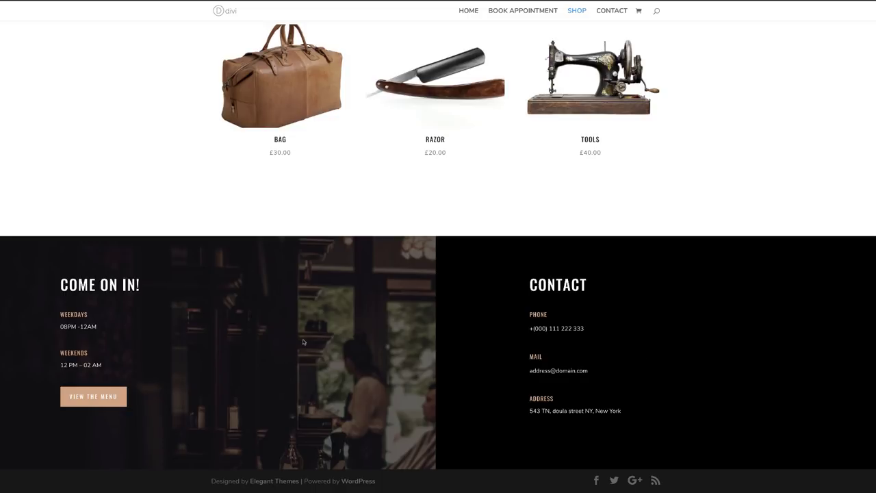
{"action": "scroll", "coordinate": [292, 341], "scroll_direction": "up", "scroll_amount": 4}
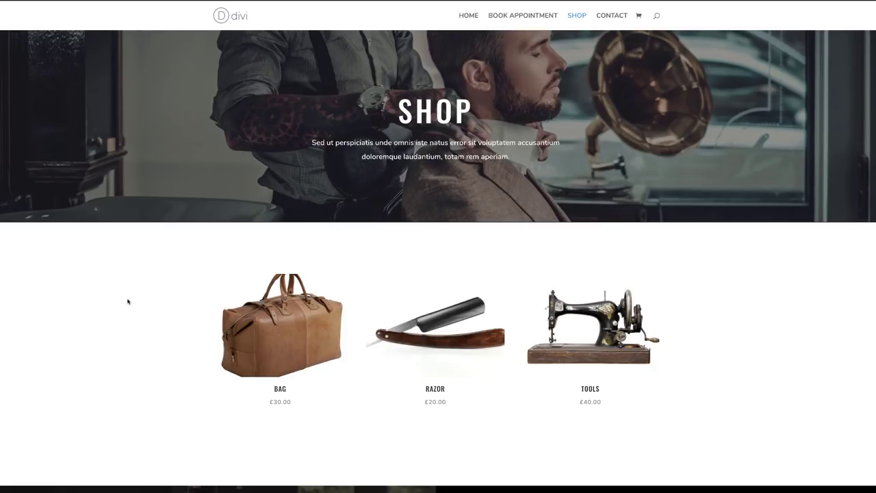
Step: Open the Contact page in the Visual Builder and remove the background image from the Contact Us fullwidth header
{"action": "left_click", "coordinate": [612, 16]}
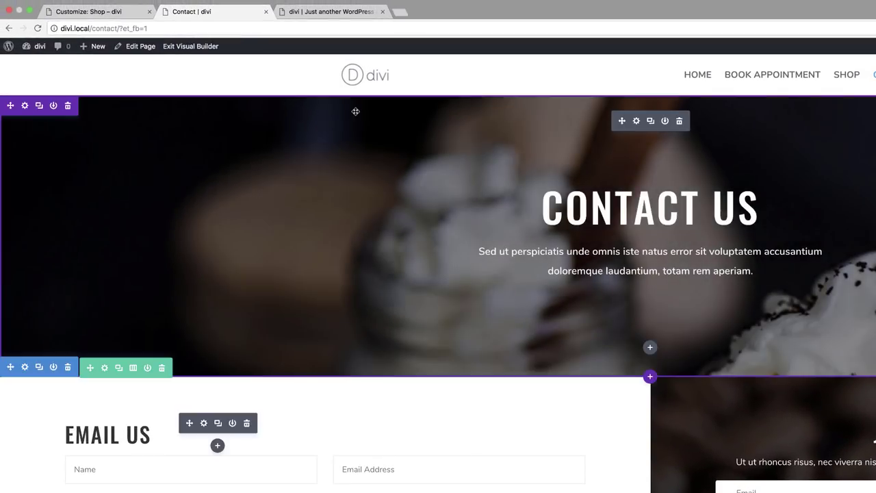
{"action": "left_click", "coordinate": [637, 121]}
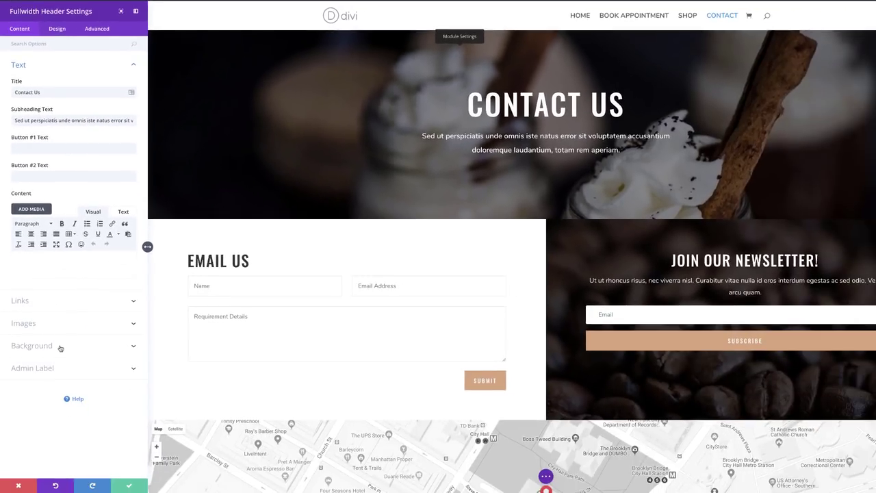
{"action": "left_click", "coordinate": [64, 376]}
{"action": "mouse_move", "coordinate": [113, 216]}
{"action": "left_click", "coordinate": [125, 182]}
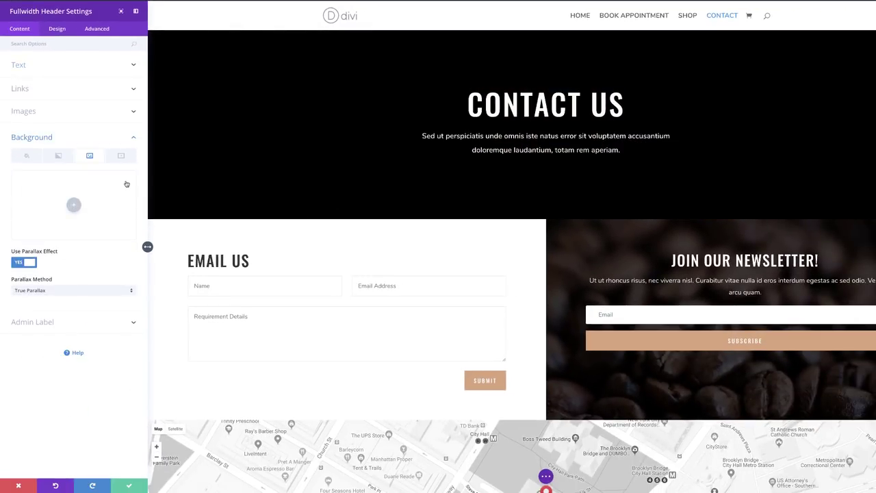
Step: Set the photo of the barber with the striped-caped client as the Contact Us header background, turn off its parallax effect and save the module
{"action": "left_click", "coordinate": [74, 206]}
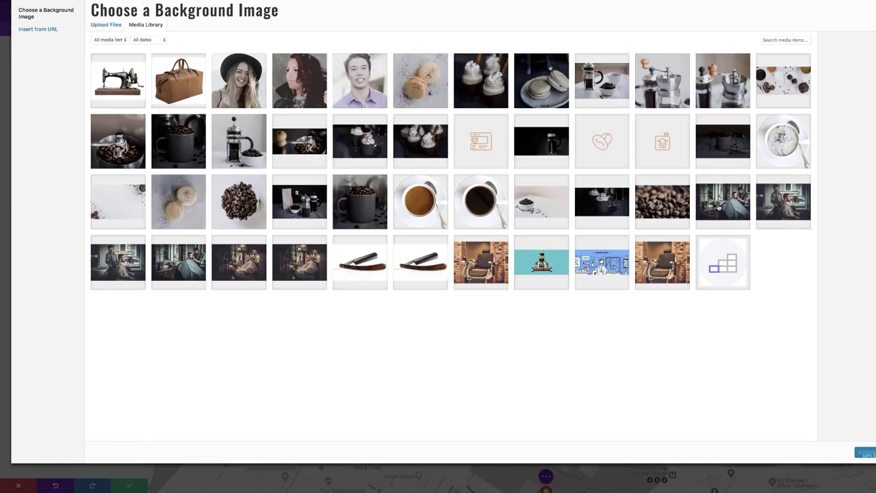
{"action": "left_click", "coordinate": [728, 205]}
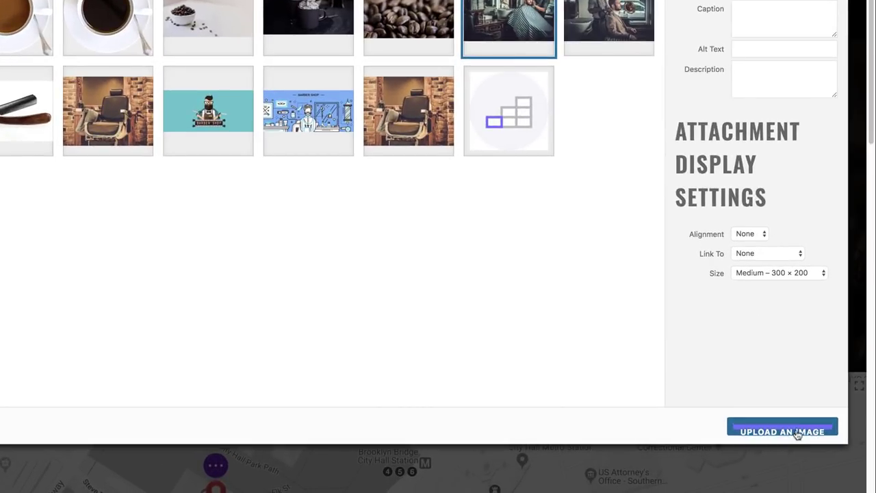
{"action": "left_click", "coordinate": [865, 453]}
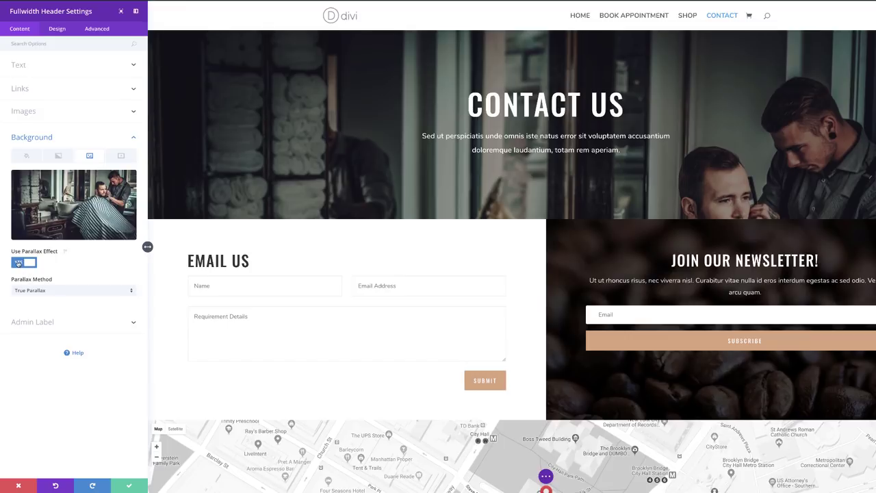
{"action": "left_click", "coordinate": [18, 263]}
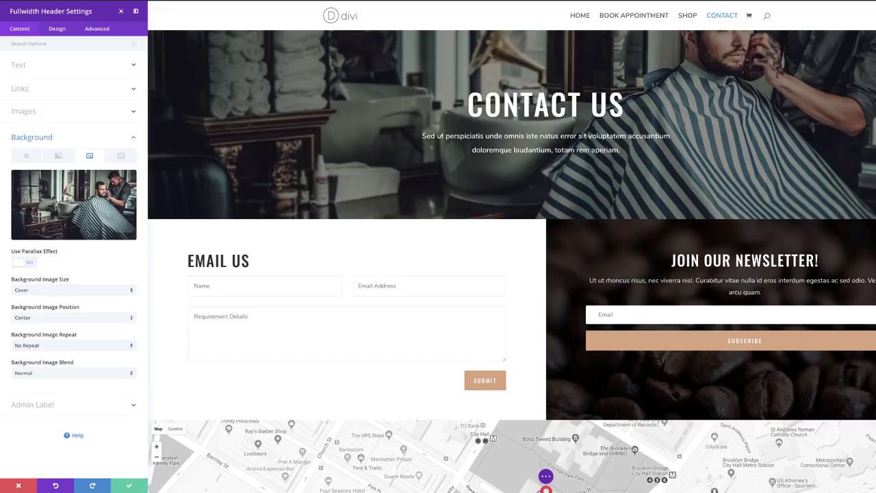
{"action": "left_click", "coordinate": [129, 486]}
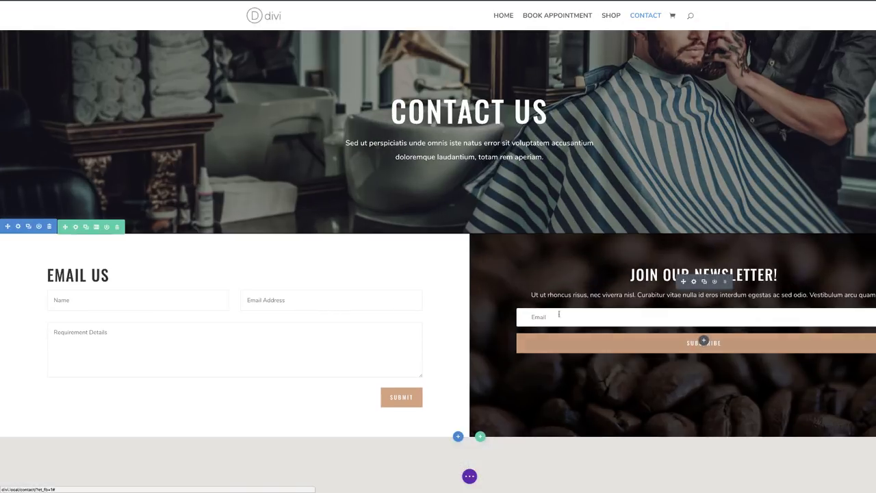
{"action": "scroll", "coordinate": [612, 261], "scroll_direction": "down", "scroll_amount": 3}
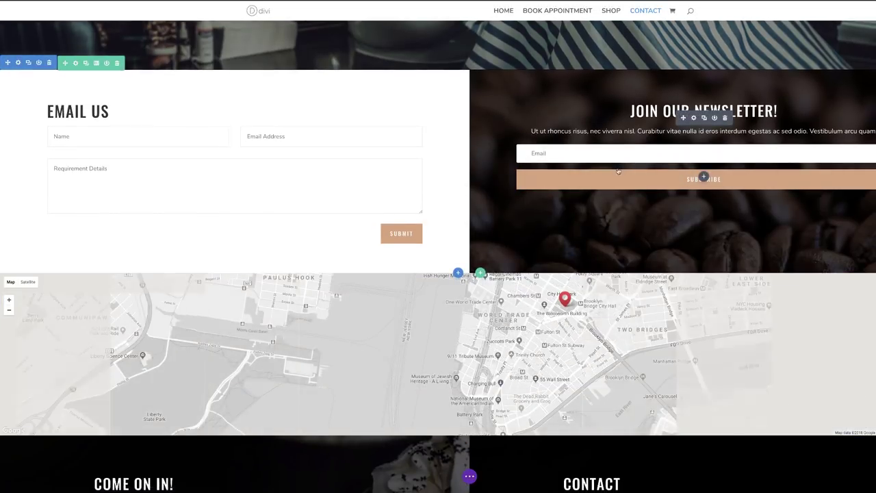
Step: Open the settings of the row with the Email Us form and newsletter, and remove the coffee-bean image from the Column 2 background
{"action": "scroll", "coordinate": [522, 248], "scroll_direction": "up", "scroll_amount": 3}
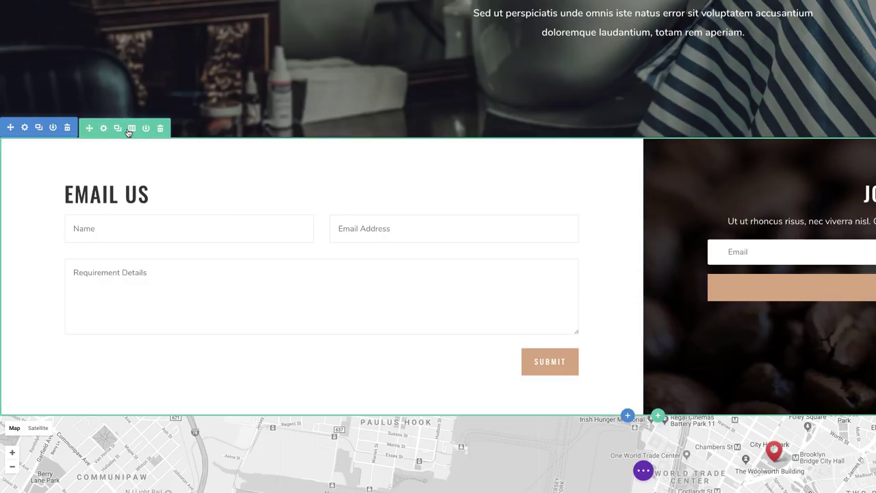
{"action": "left_click", "coordinate": [103, 130]}
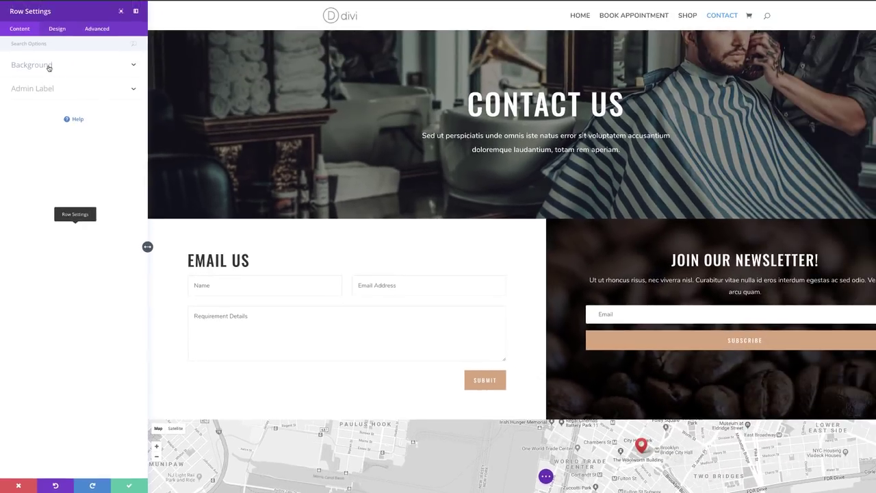
{"action": "left_click", "coordinate": [43, 15]}
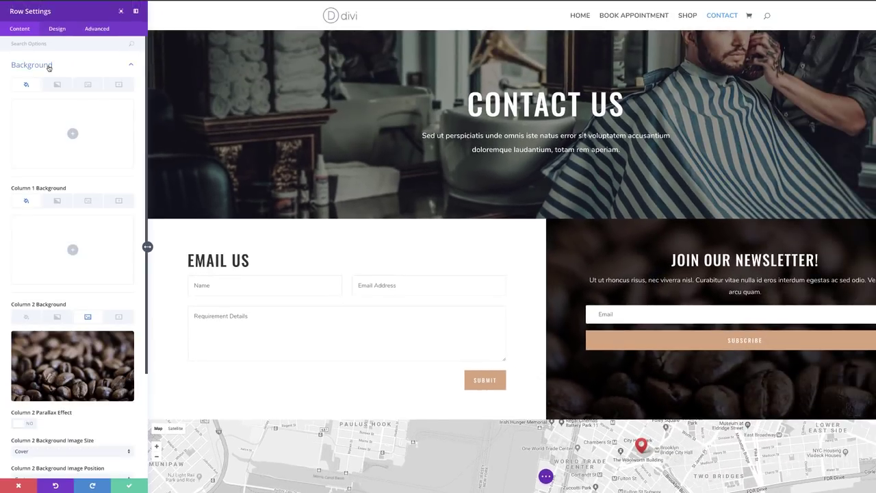
{"action": "scroll", "coordinate": [89, 327], "scroll_direction": "down", "scroll_amount": 1}
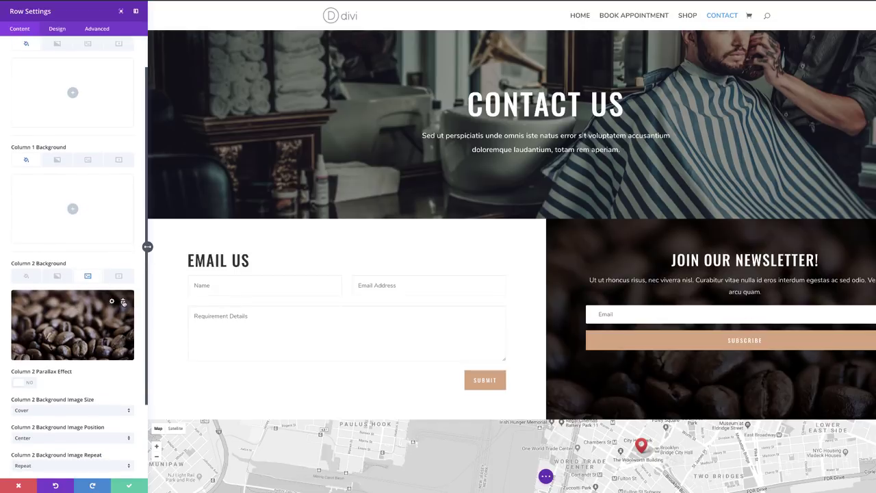
{"action": "left_click", "coordinate": [123, 302]}
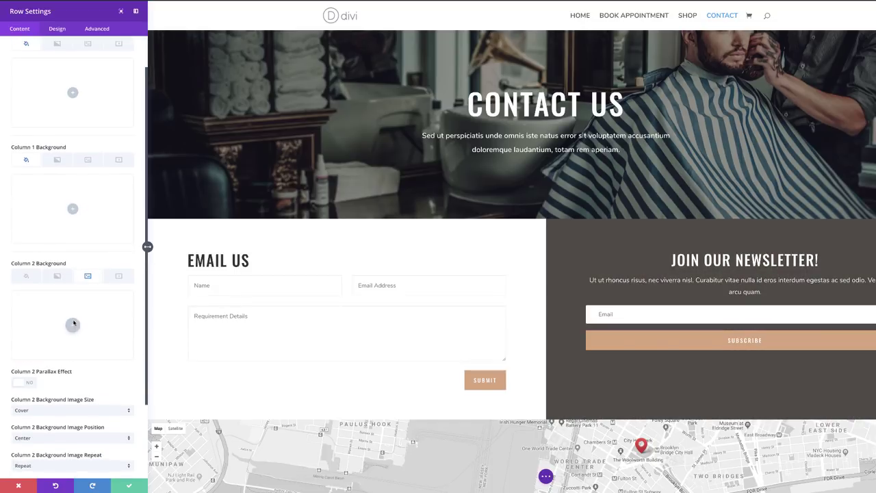
Step: Set the dark barbershop photo of the barber with a seated client as the Column 2 background image and save the row
{"action": "left_click", "coordinate": [73, 324]}
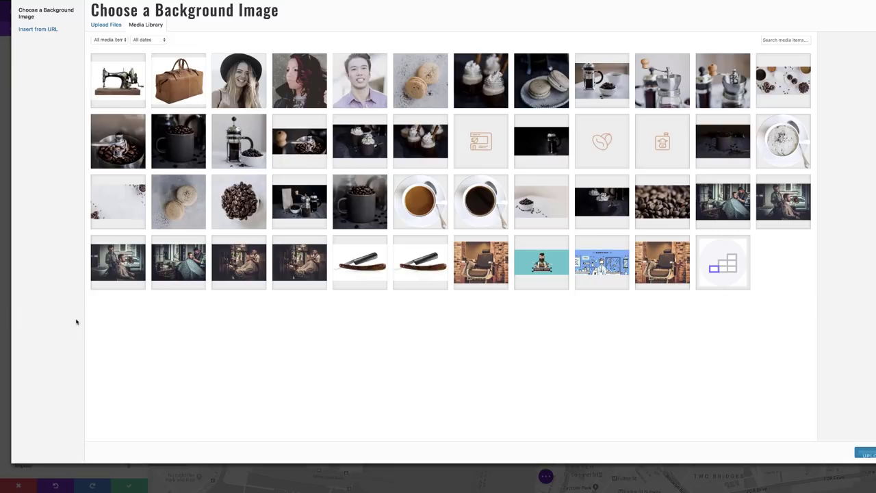
{"action": "left_click", "coordinate": [293, 265]}
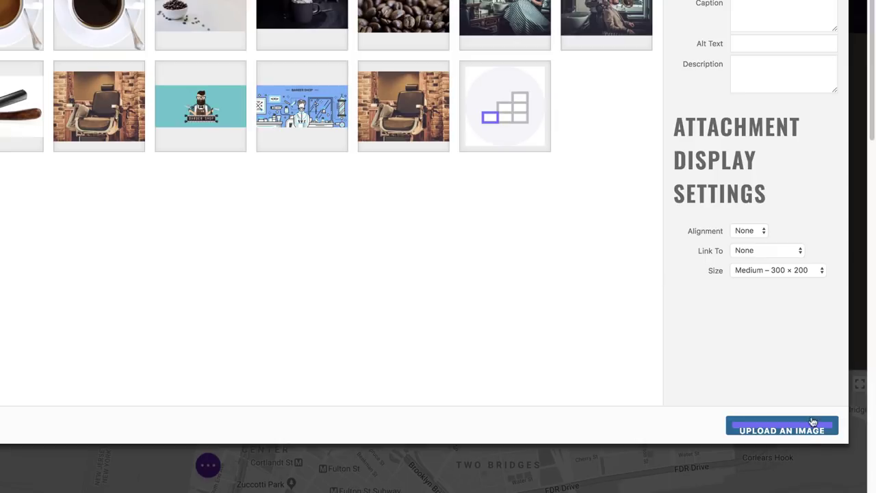
{"action": "left_click", "coordinate": [867, 455]}
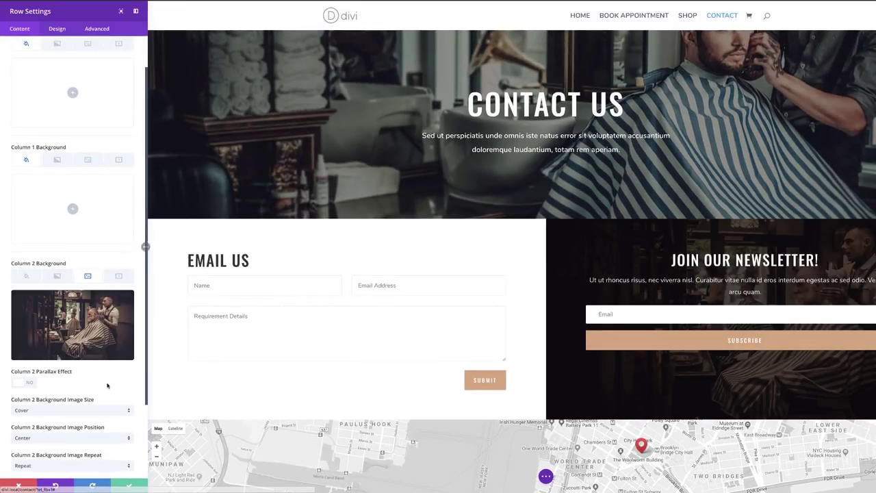
{"action": "scroll", "coordinate": [124, 397], "scroll_direction": "down", "scroll_amount": 3}
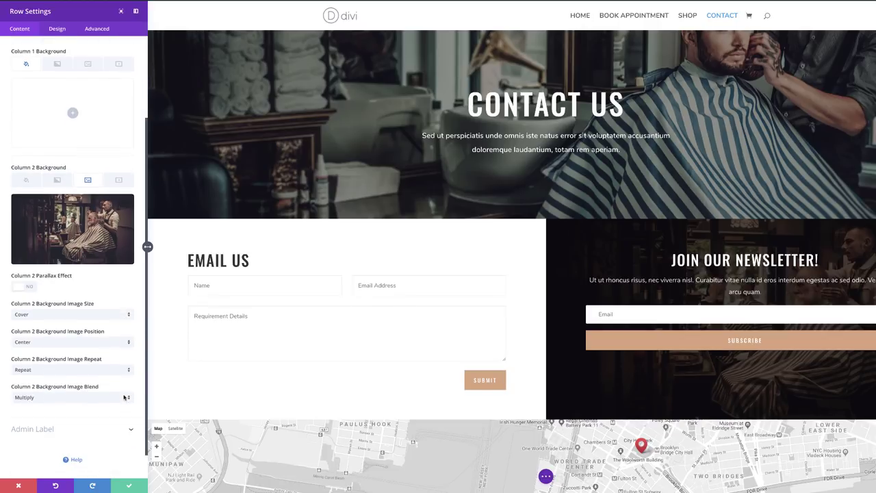
{"action": "left_click", "coordinate": [129, 487]}
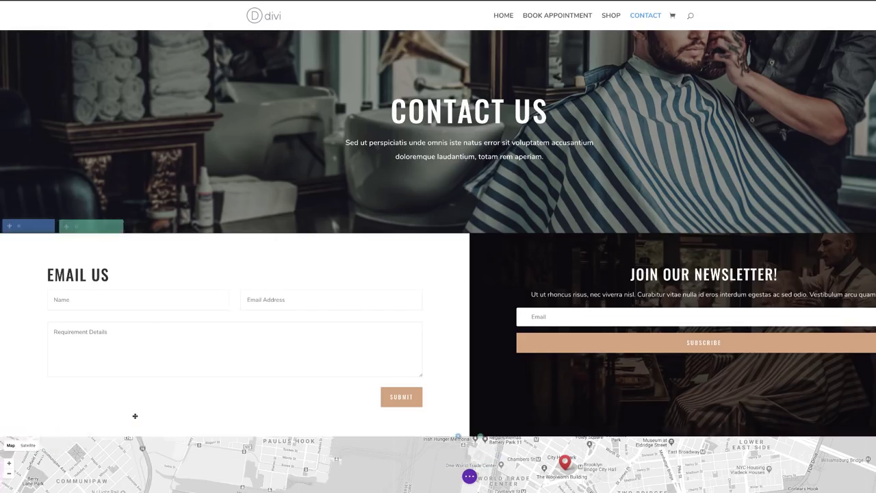
Step: Add a regular section with a one-column row between the contact form and the map, and move the newsletter module into it
{"action": "scroll", "coordinate": [131, 401], "scroll_direction": "down", "scroll_amount": 2}
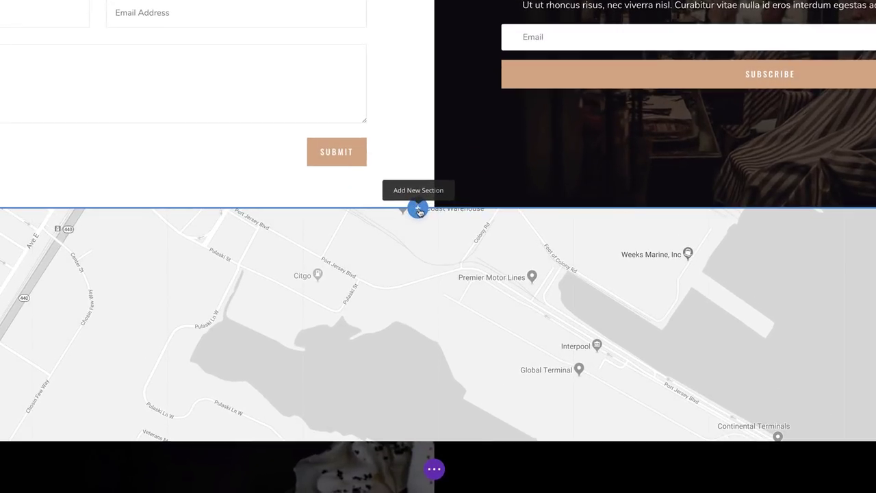
{"action": "left_click", "coordinate": [458, 295]}
{"action": "left_click", "coordinate": [361, 175]}
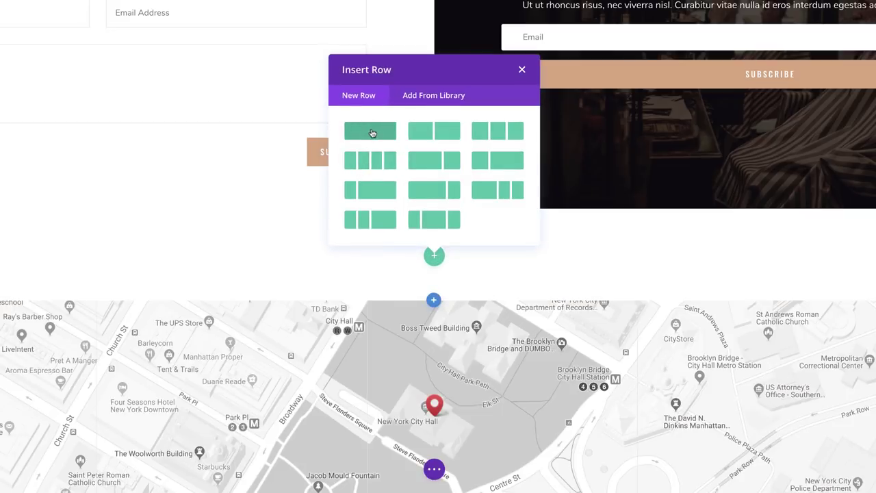
{"action": "left_click", "coordinate": [370, 131]}
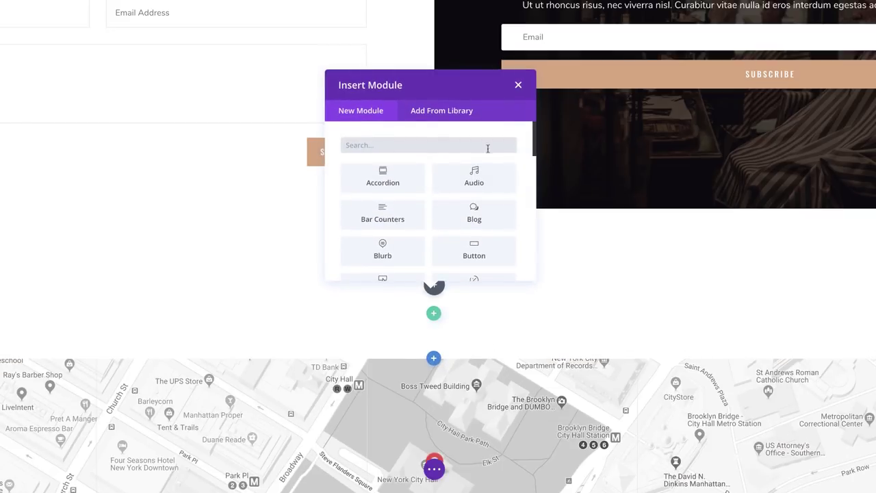
{"action": "left_click", "coordinate": [519, 85]}
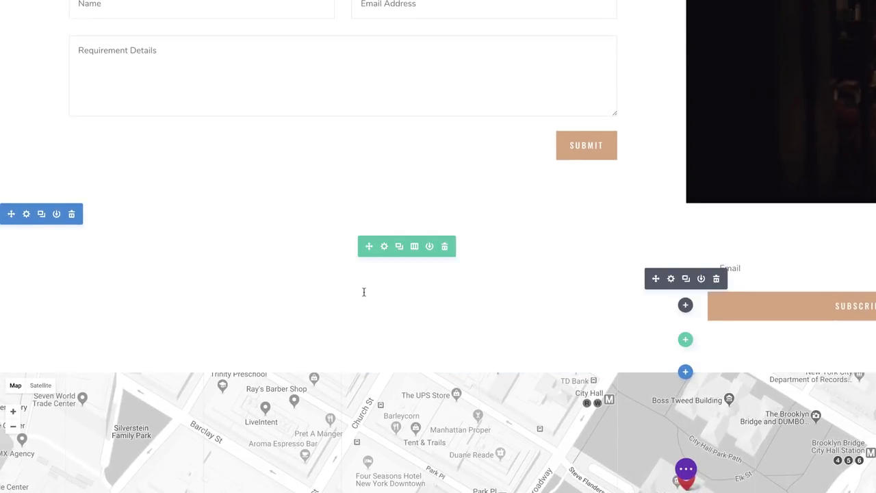
Step: Give the new newsletter section the dark brown palette colour as its background
{"action": "left_click", "coordinate": [26, 215]}
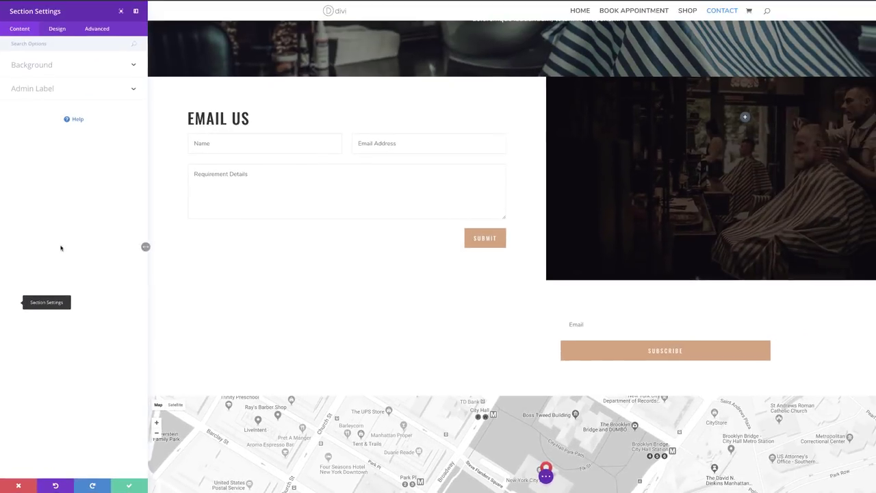
{"action": "left_click", "coordinate": [51, 69]}
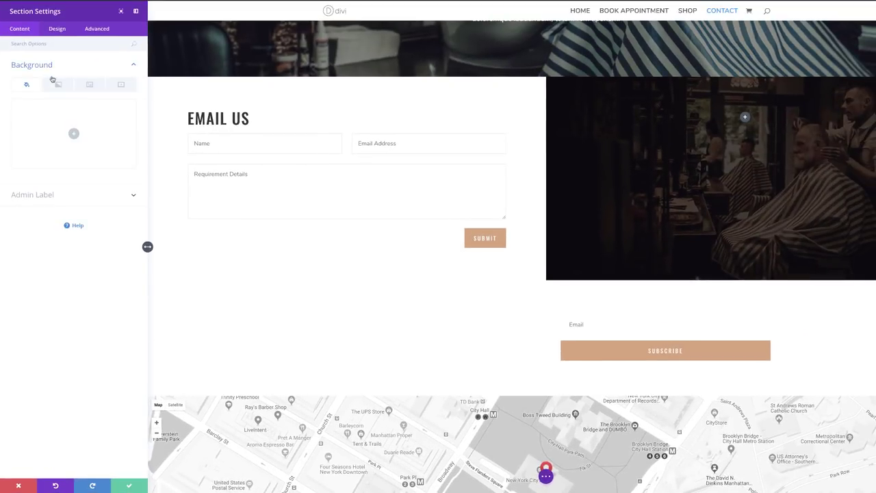
{"action": "left_click", "coordinate": [73, 134]}
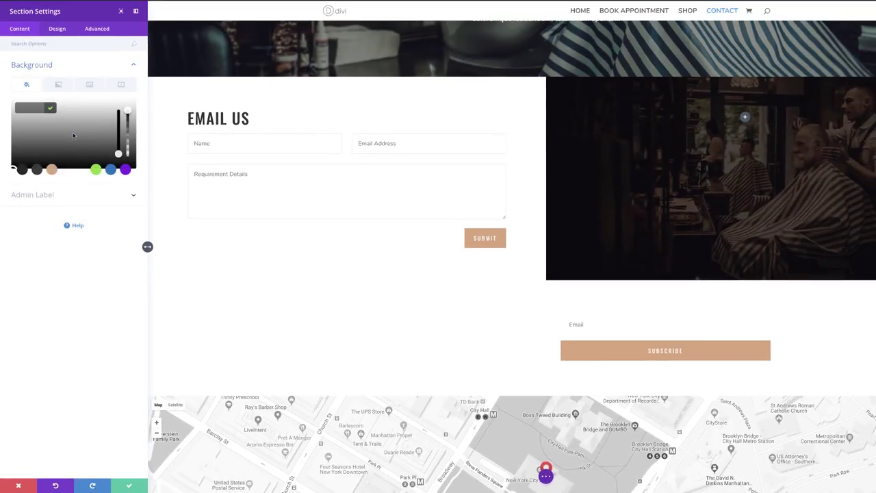
{"action": "left_click", "coordinate": [51, 170]}
{"action": "left_click", "coordinate": [37, 170]}
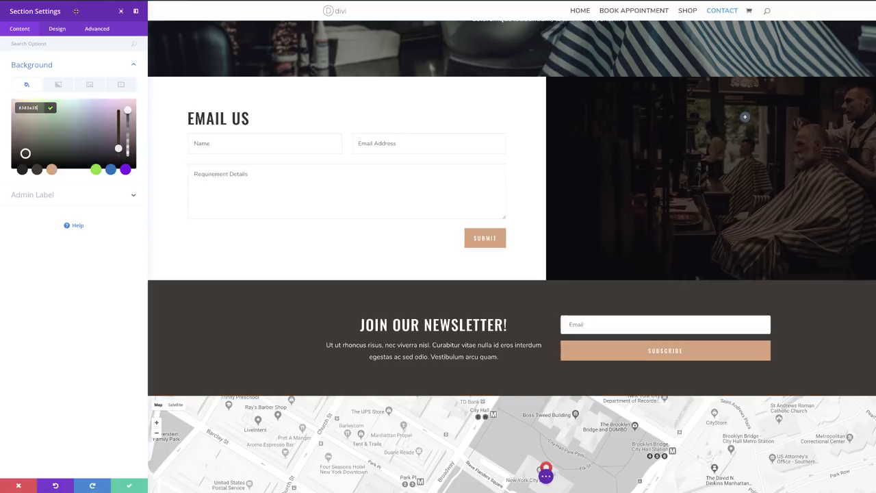
Step: Set the newsletter section's custom top and bottom padding to 100px and save the section
{"action": "left_click", "coordinate": [59, 31]}
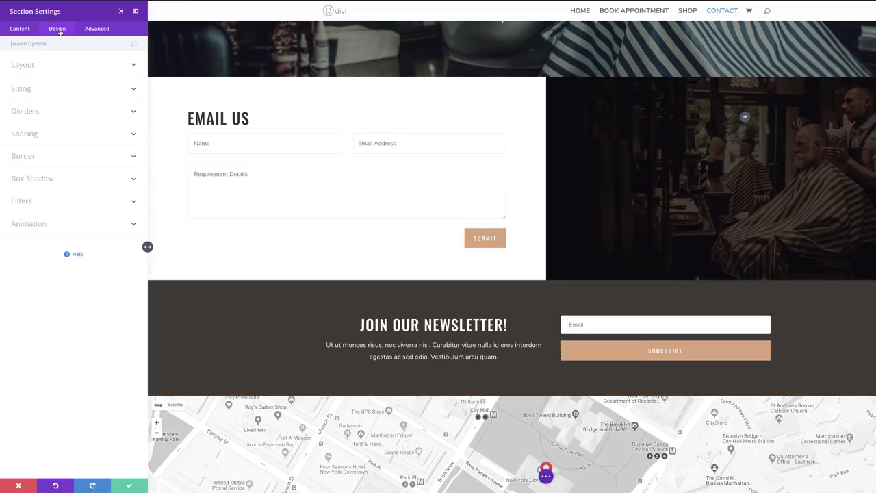
{"action": "left_click", "coordinate": [34, 135]}
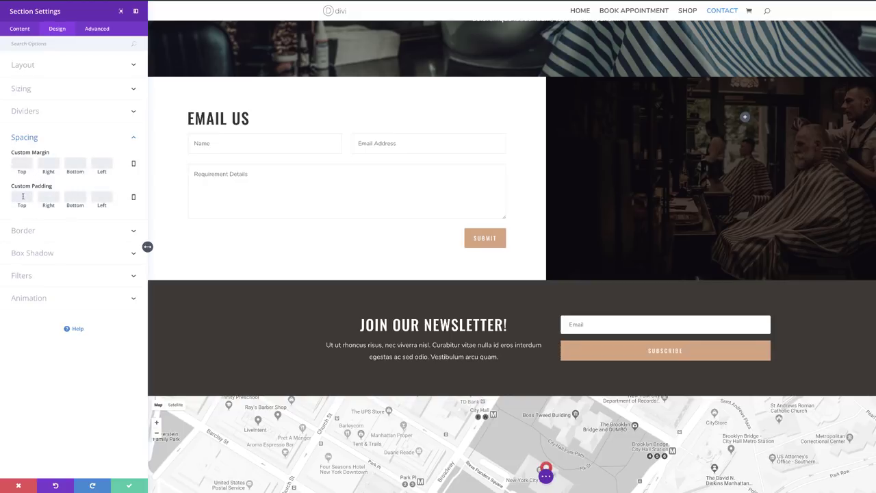
{"action": "left_click", "coordinate": [22, 196]}
{"action": "type", "text": "100"}
{"action": "left_click", "coordinate": [77, 196]}
{"action": "type", "text": "100"}
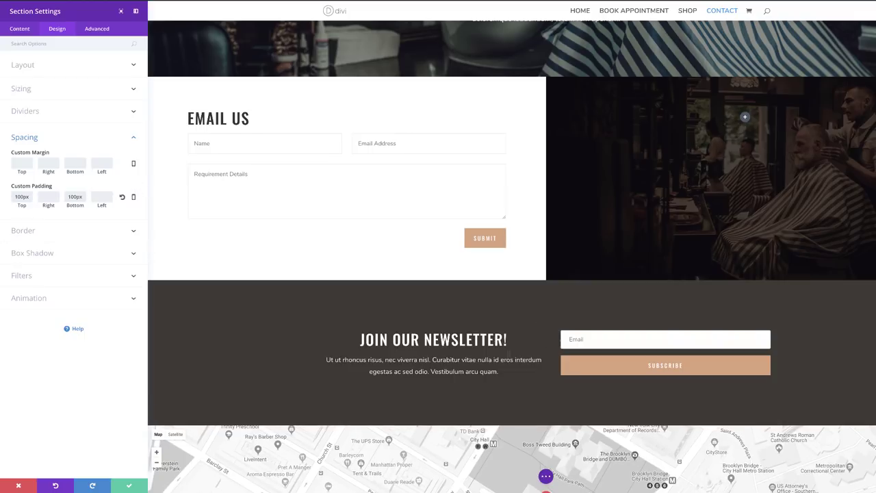
{"action": "left_click", "coordinate": [128, 486]}
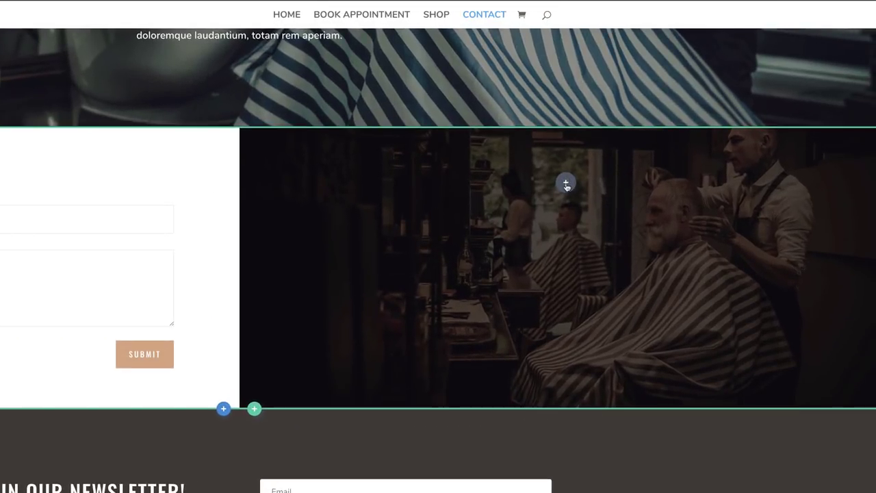
Step: Insert a Text module in the empty barber-photo column beside the Email Us form
{"action": "left_click", "coordinate": [637, 158]}
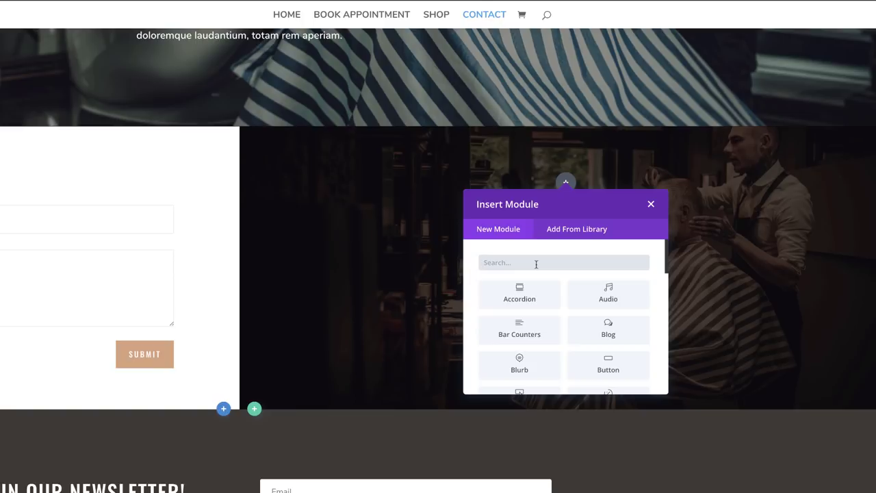
{"action": "type", "text": "tes"}
{"action": "key", "text": "BackSpace"}
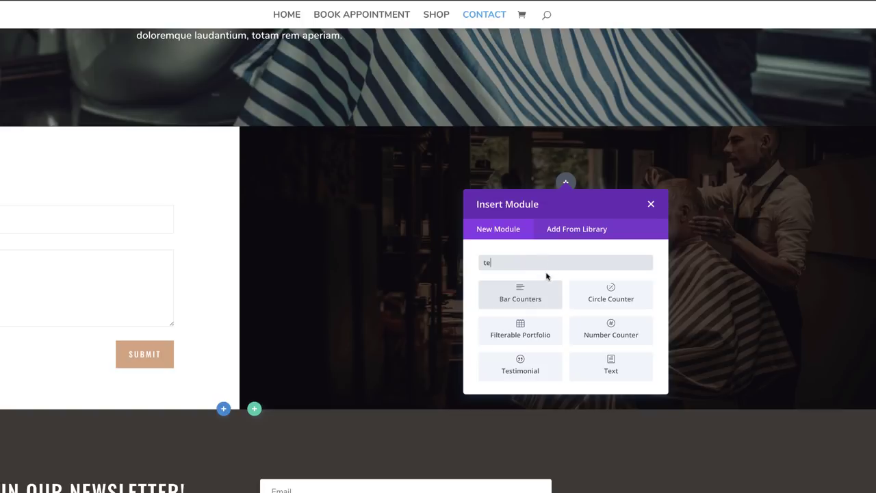
{"action": "key", "text": "Escape"}
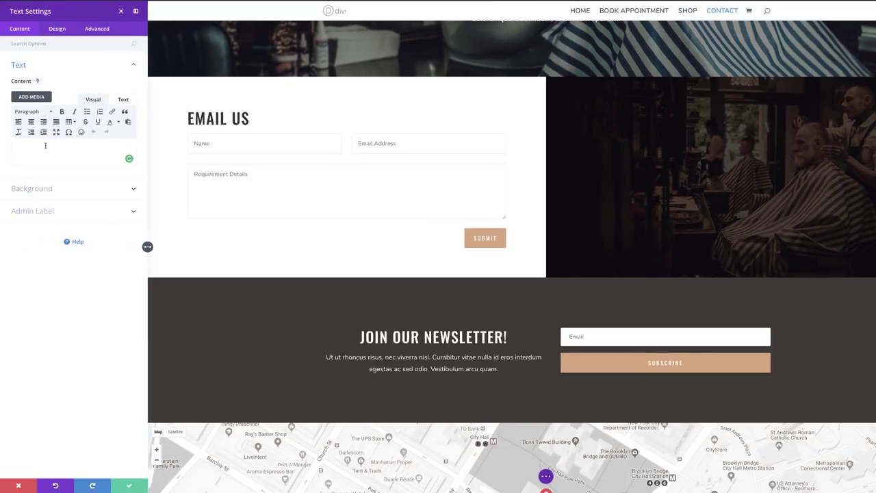
Step: Fill the Text module with a Lorem ipsum paragraph and add "Schedule your appointment" above it as a Heading 1
{"action": "type", "text": "Lorem ipsum dolor sit amet, consectetuer adipiscing elit. Donec odio. Quisque volutpat mattis eros. Nullam malesuada erat ut turpis. Suspendisse urna nibh, viverra non, semper suscipit, posuere a, pede."}
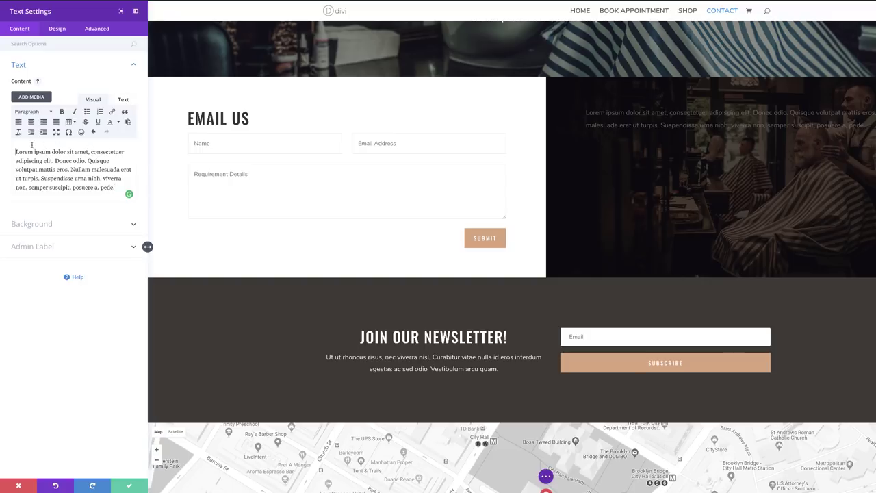
{"action": "key", "text": "Return"}
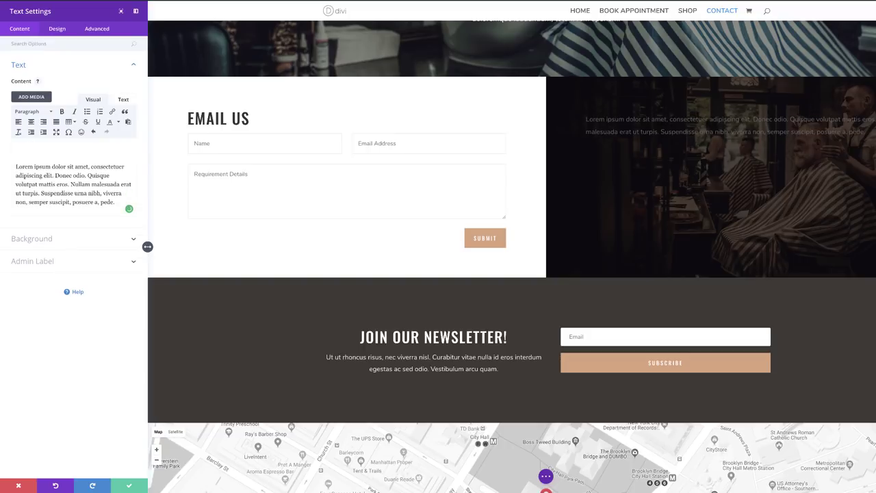
{"action": "type", "text": "Schedule your appointment"}
{"action": "left_click_drag", "start_coordinate": [87, 151], "coordinate": [13, 151]}
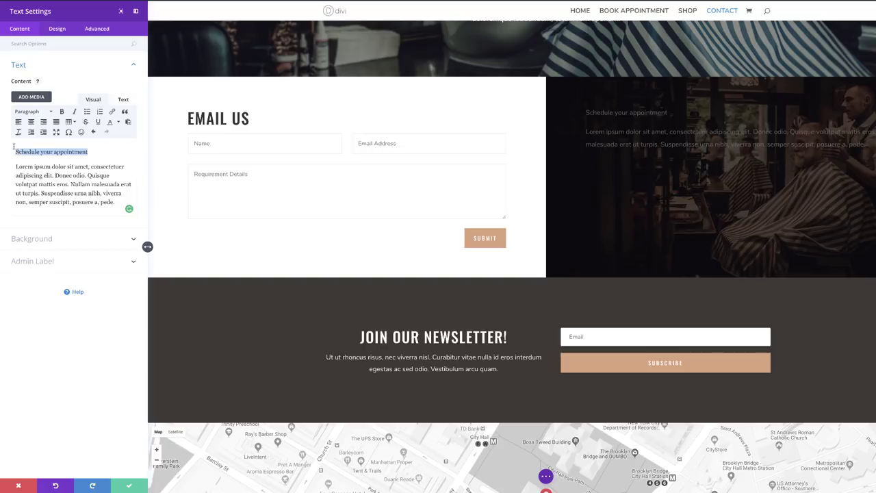
{"action": "left_click", "coordinate": [48, 112]}
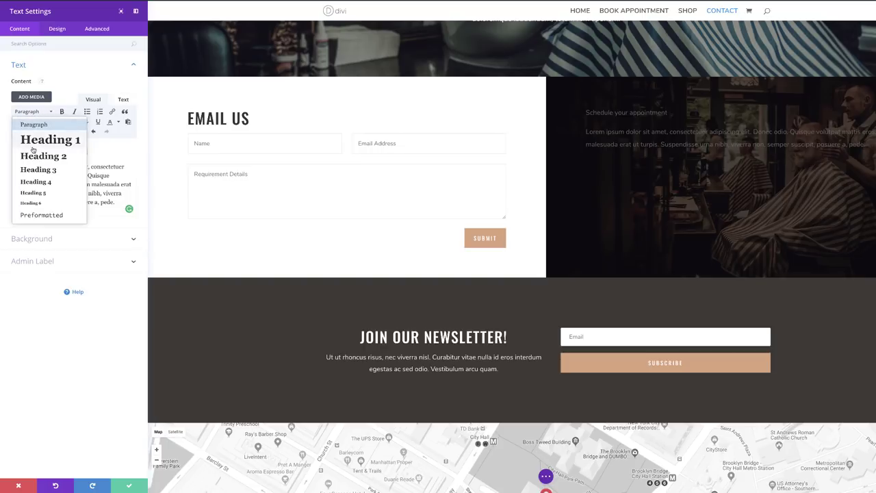
{"action": "left_click", "coordinate": [42, 141]}
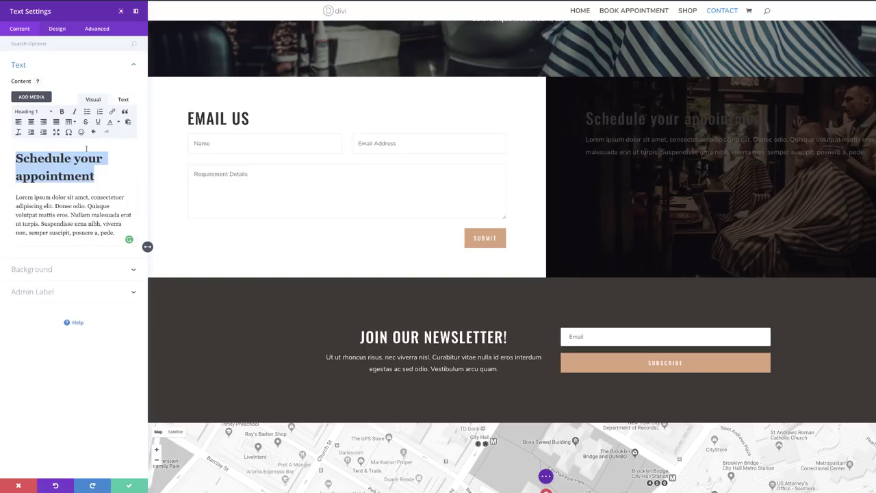
Step: Center the Text module's text and set its text color to Light
{"action": "left_click", "coordinate": [59, 30]}
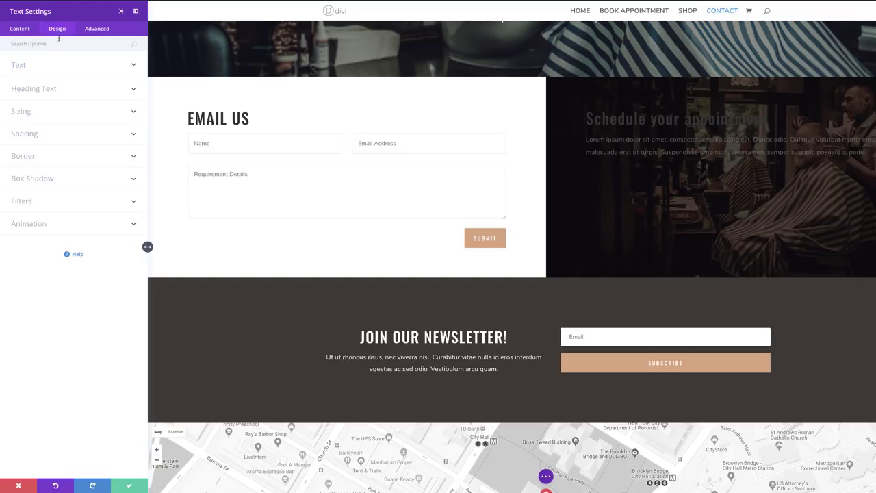
{"action": "left_click", "coordinate": [32, 67]}
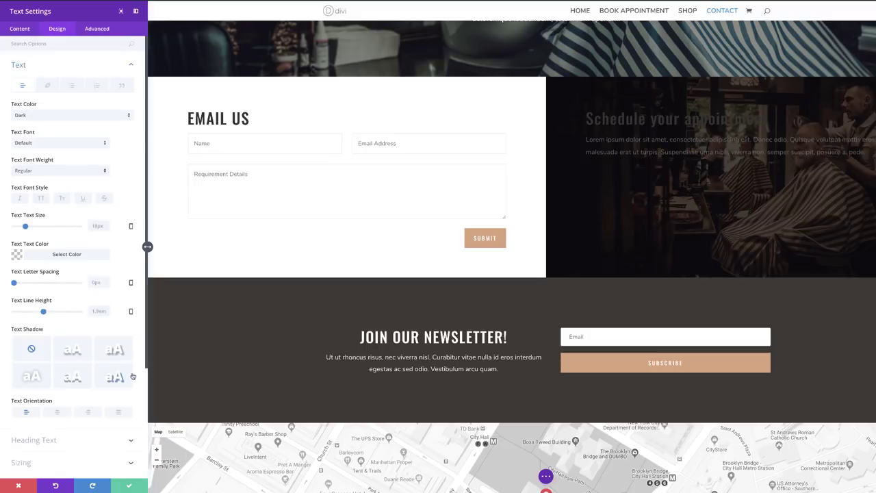
{"action": "left_click", "coordinate": [59, 415]}
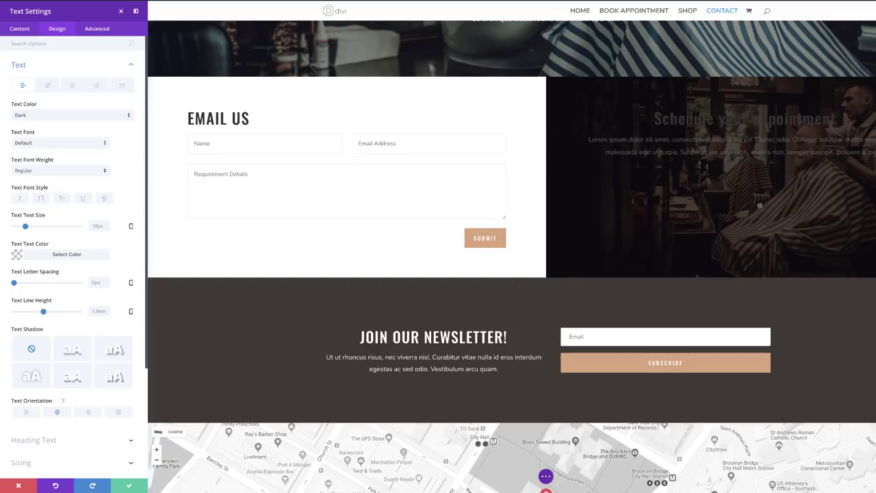
{"action": "left_click", "coordinate": [74, 118]}
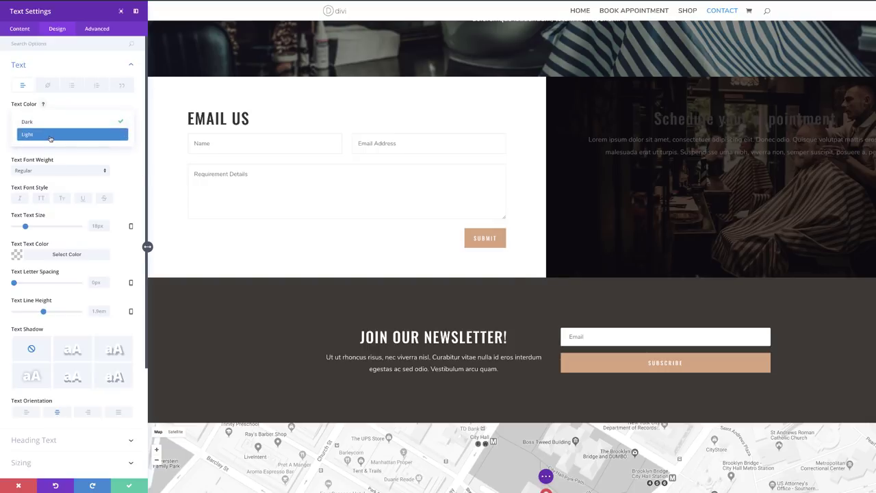
{"action": "left_click", "coordinate": [50, 135]}
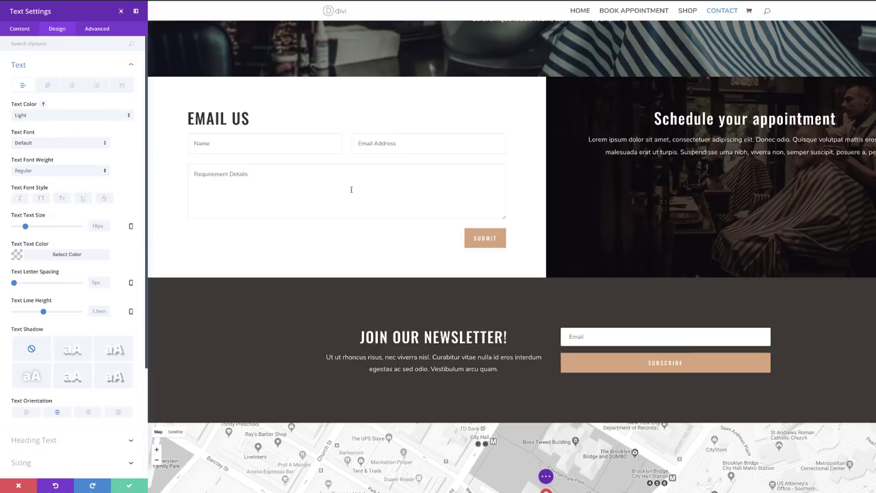
Step: Save the Text module, replace the "Come On In!" section's background image with the barb-shop-3 photo, and save the section
{"action": "left_click", "coordinate": [129, 486]}
{"action": "scroll", "coordinate": [439, 274], "scroll_direction": "down", "scroll_amount": 3}
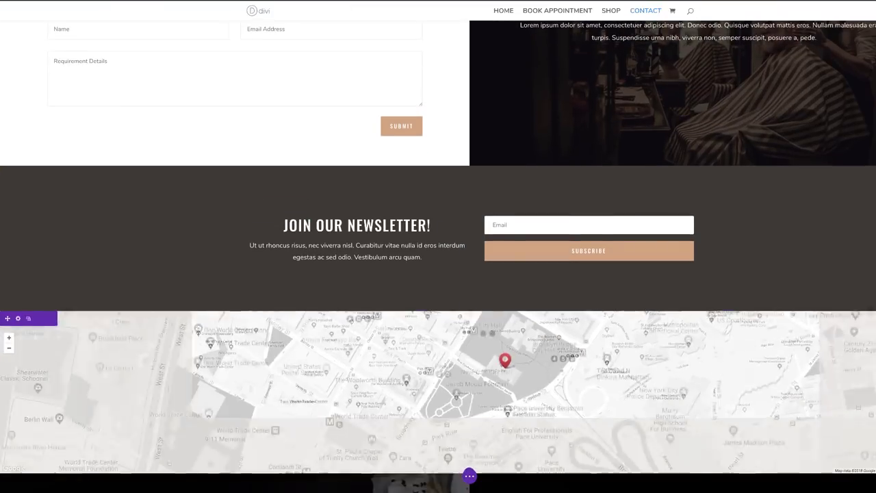
{"action": "scroll", "coordinate": [438, 274], "scroll_direction": "down", "scroll_amount": 5}
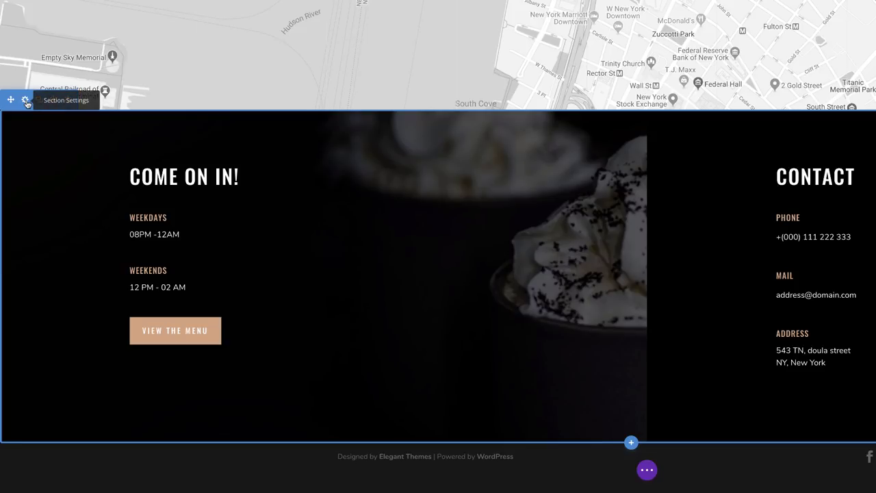
{"action": "left_click", "coordinate": [26, 102]}
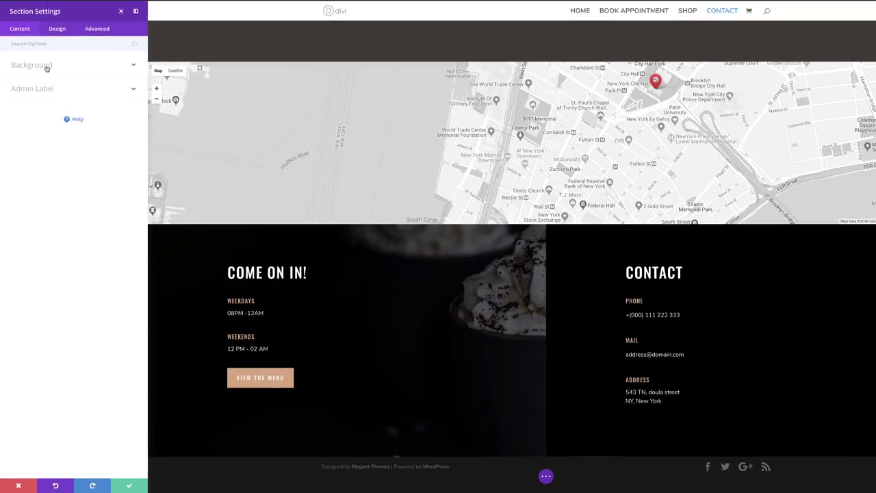
{"action": "left_click", "coordinate": [48, 67]}
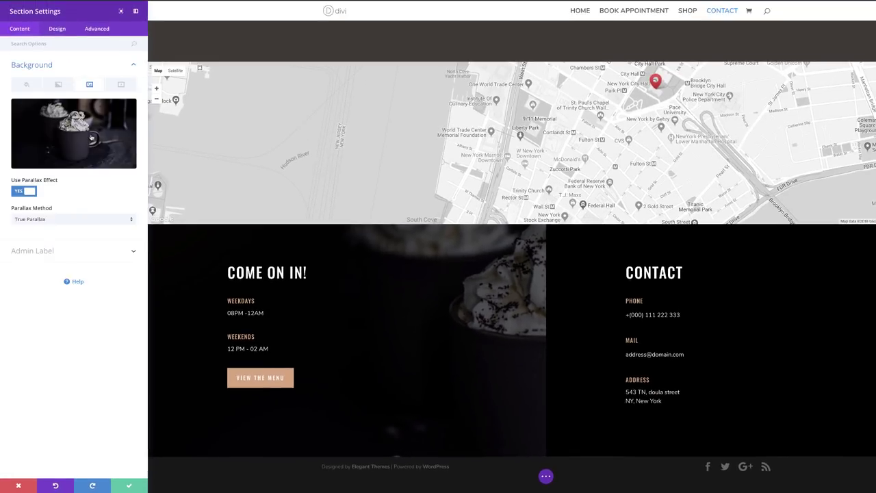
{"action": "left_click", "coordinate": [125, 110]}
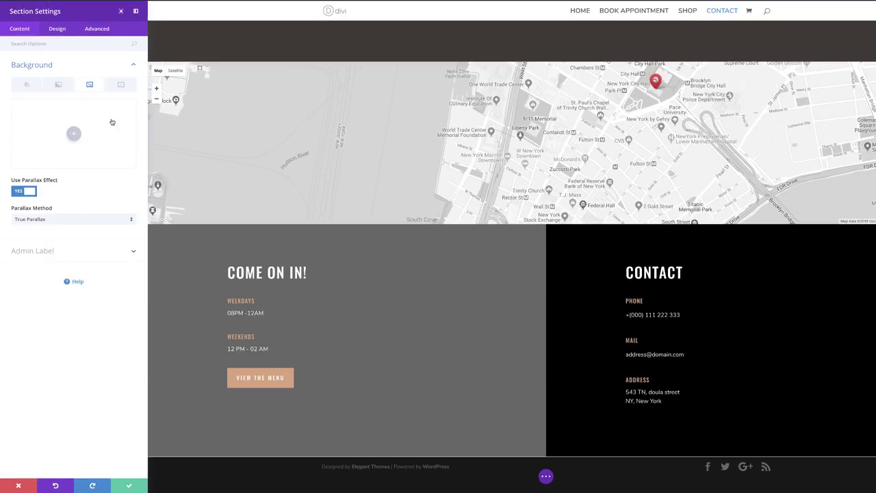
{"action": "left_click", "coordinate": [73, 133]}
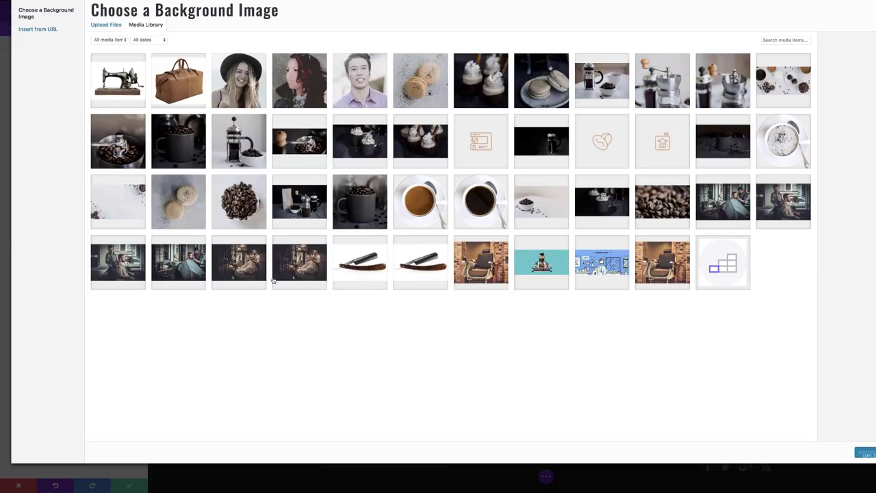
{"action": "left_click", "coordinate": [245, 267]}
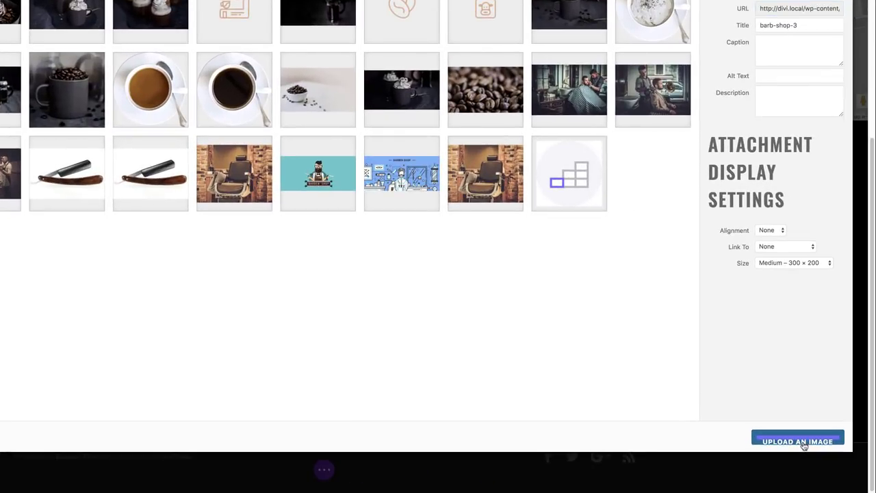
{"action": "left_click", "coordinate": [861, 454]}
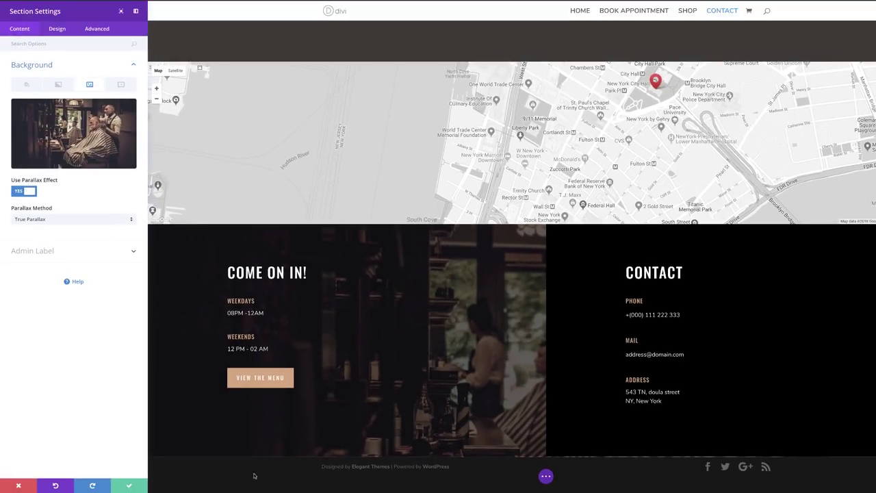
{"action": "left_click", "coordinate": [128, 487]}
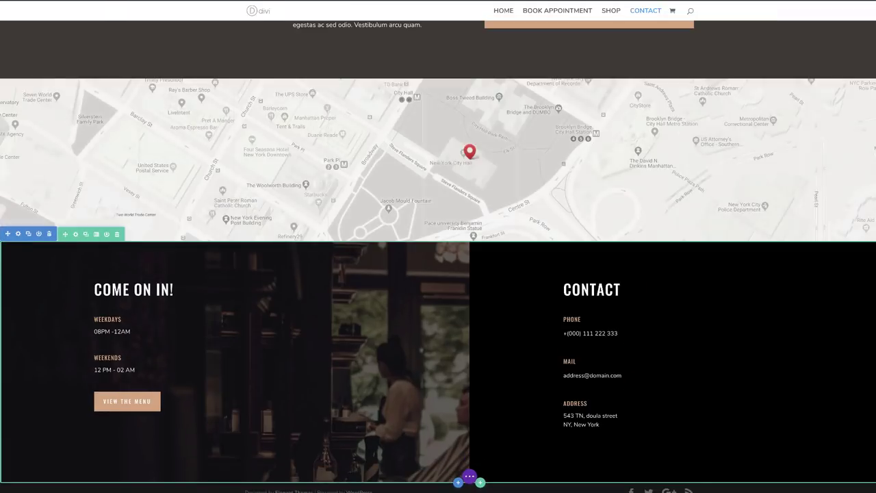
Step: Exit the Visual Builder on the Contact page and open the Book Appointment page
{"action": "scroll", "coordinate": [438, 274], "scroll_direction": "up", "scroll_amount": 3}
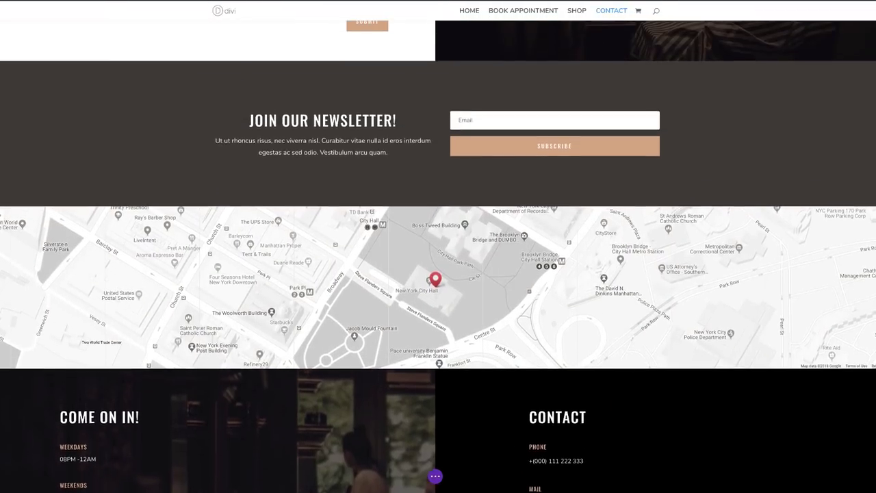
{"action": "scroll", "coordinate": [438, 274], "scroll_direction": "up", "scroll_amount": 6}
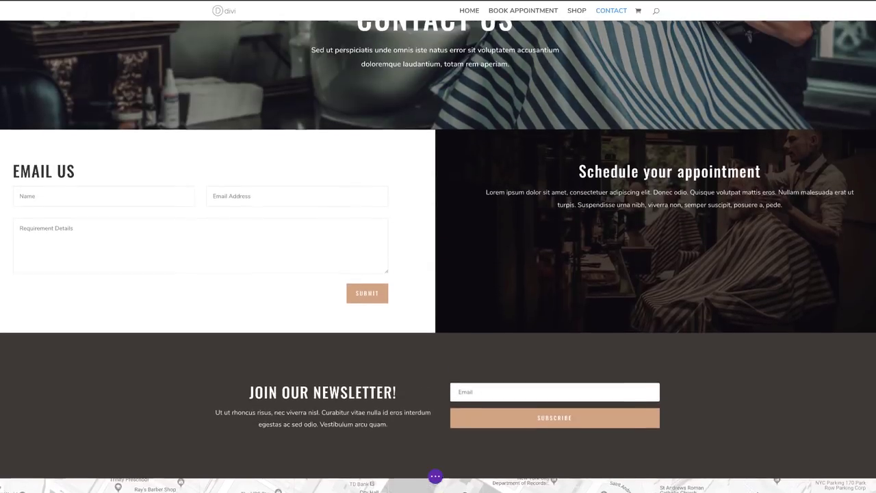
{"action": "scroll", "coordinate": [438, 274], "scroll_direction": "up", "scroll_amount": 1}
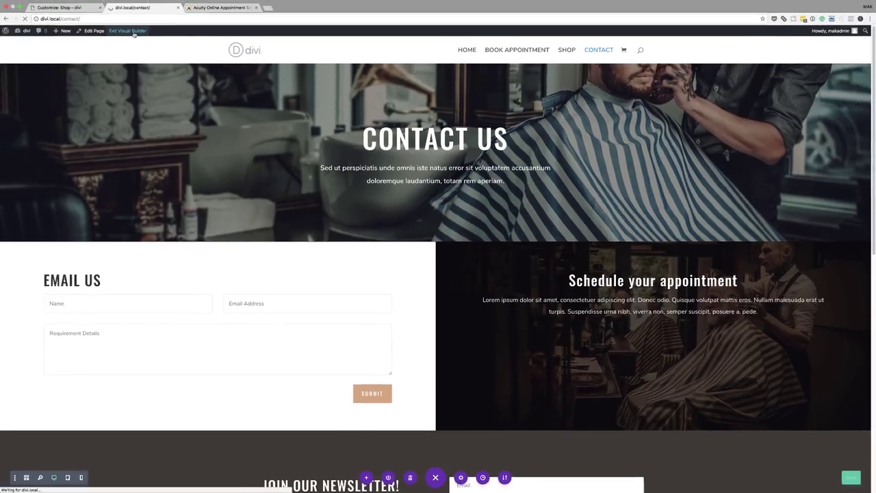
{"action": "left_click", "coordinate": [111, 1]}
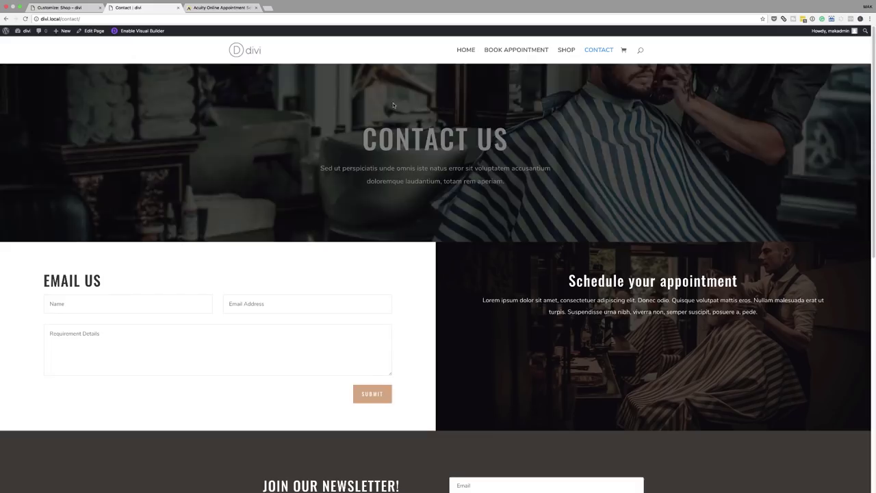
{"action": "left_click", "coordinate": [524, 51]}
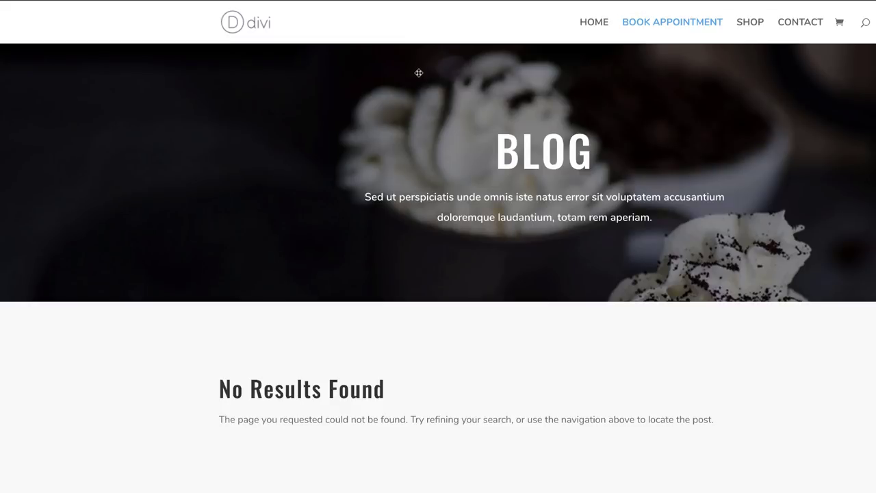
Step: Replace the Blog header's background image with the barber chair photo and change its title to "Come have a sit book an appointment"
{"action": "left_click", "coordinate": [419, 72]}
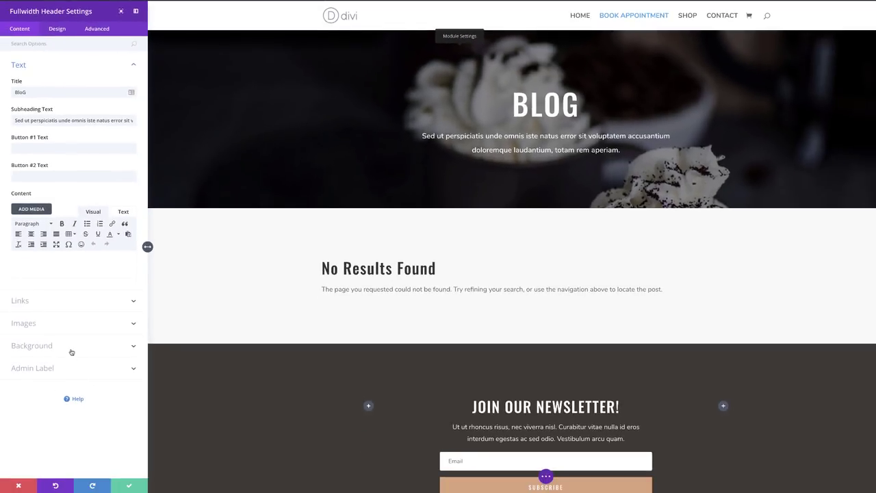
{"action": "left_click", "coordinate": [71, 350]}
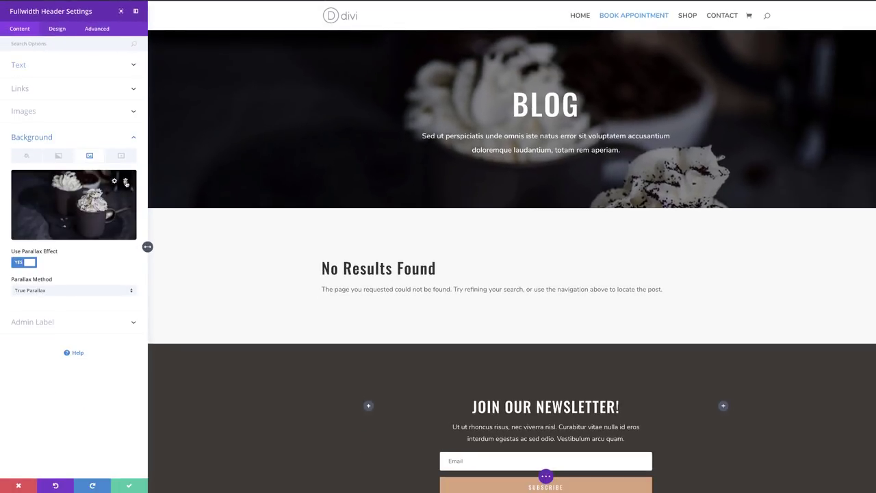
{"action": "left_click", "coordinate": [125, 182]}
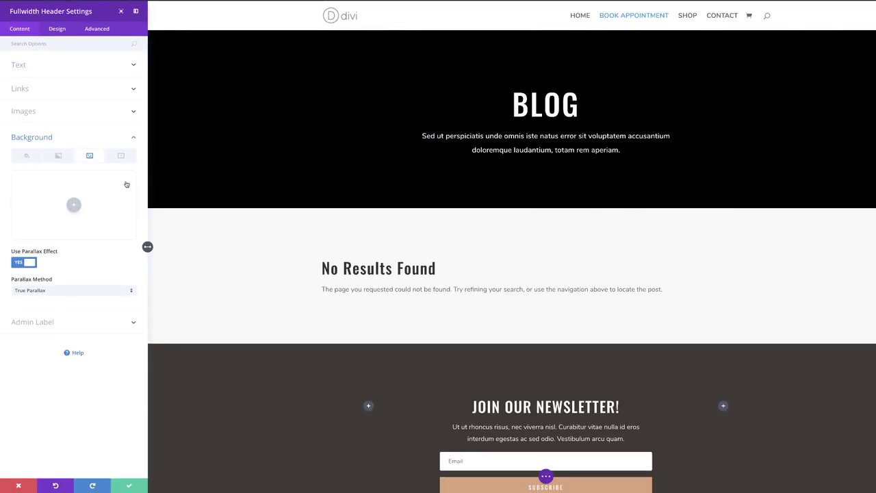
{"action": "left_click", "coordinate": [74, 206]}
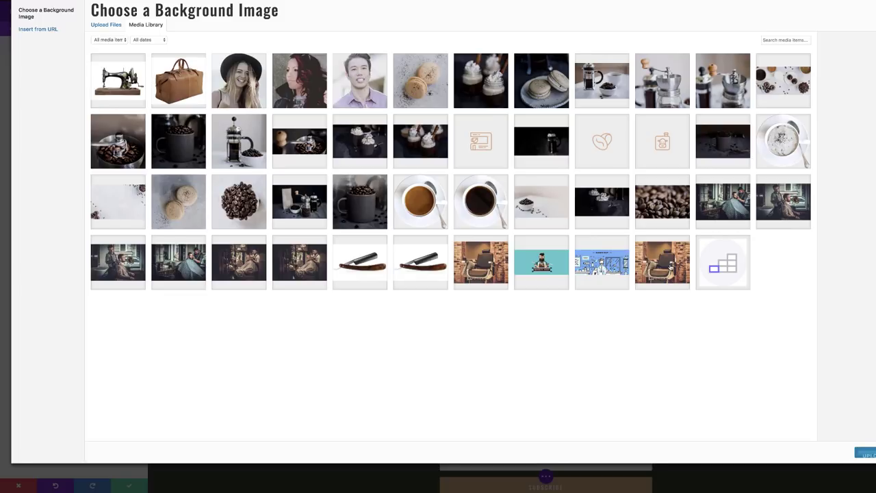
{"action": "left_click", "coordinate": [671, 267]}
{"action": "left_click", "coordinate": [816, 455]}
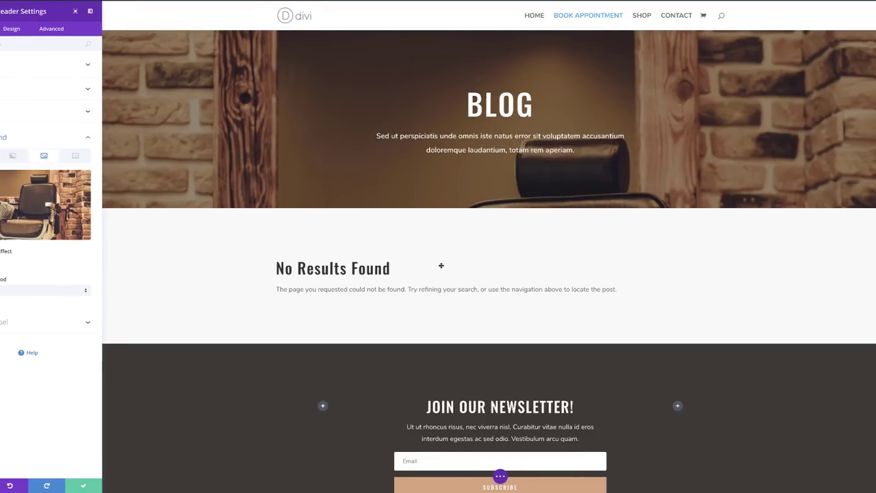
{"action": "left_click", "coordinate": [29, 66]}
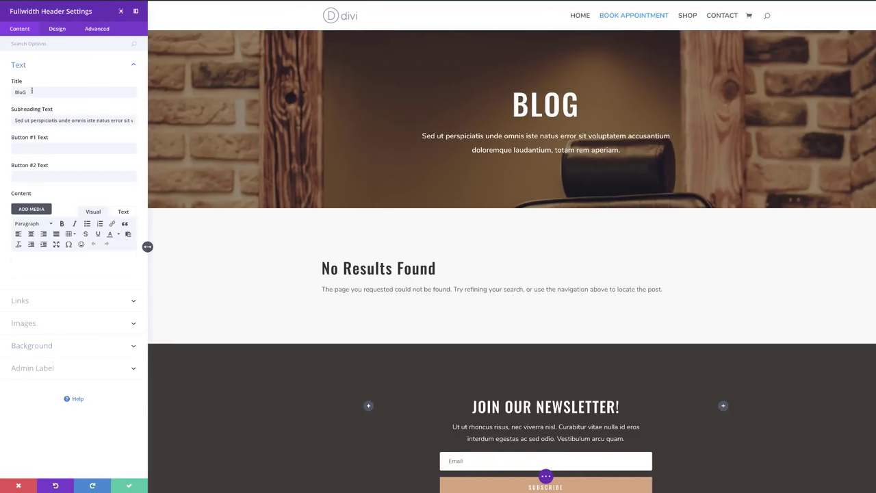
{"action": "double_click", "coordinate": [30, 93]}
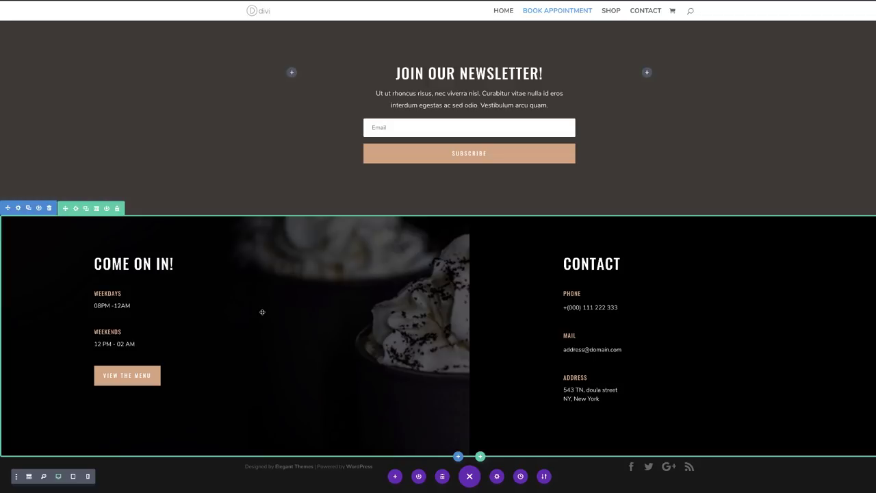
Step: Swap the coffee background of the Book Appointment page's "Come On In!" section for the dark barbershop photo and save the section
{"action": "left_click", "coordinate": [18, 207]}
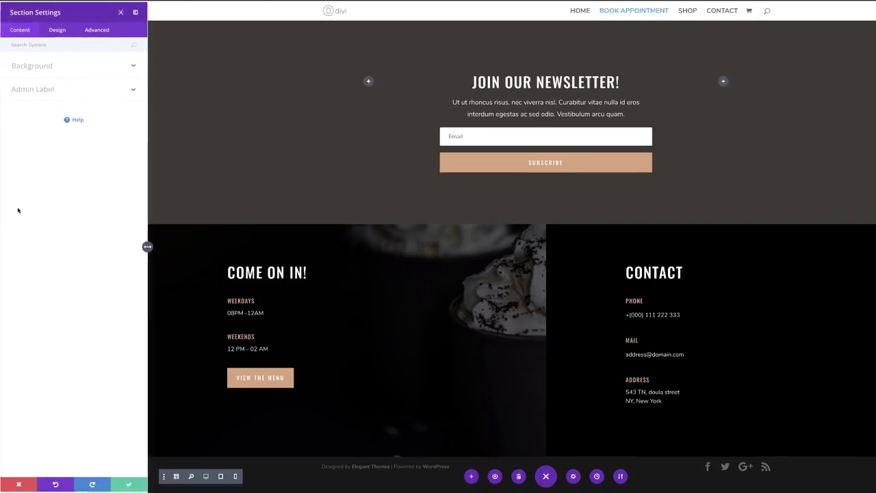
{"action": "left_click", "coordinate": [48, 65]}
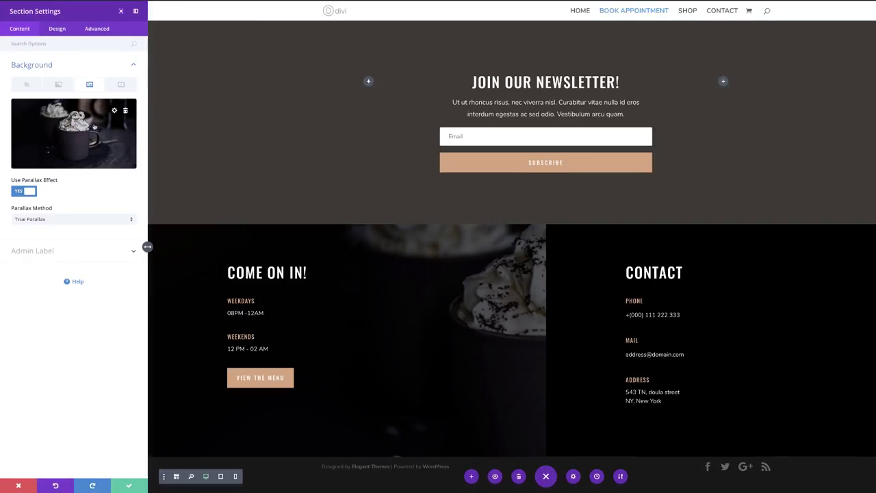
{"action": "left_click", "coordinate": [128, 113]}
{"action": "left_click", "coordinate": [76, 134]}
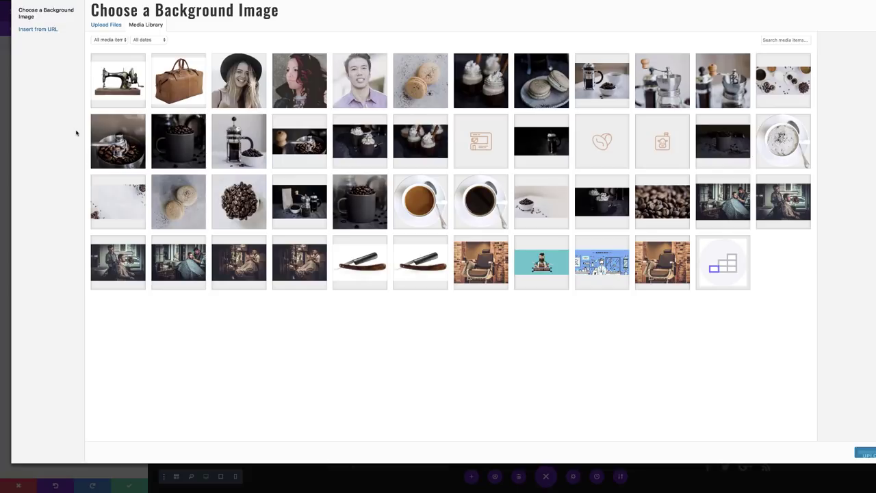
{"action": "left_click", "coordinate": [238, 266]}
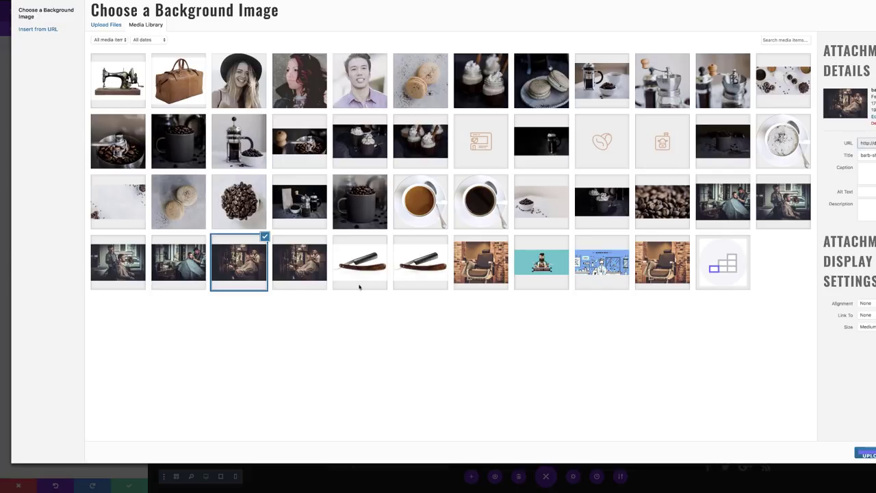
{"action": "left_click", "coordinate": [866, 453]}
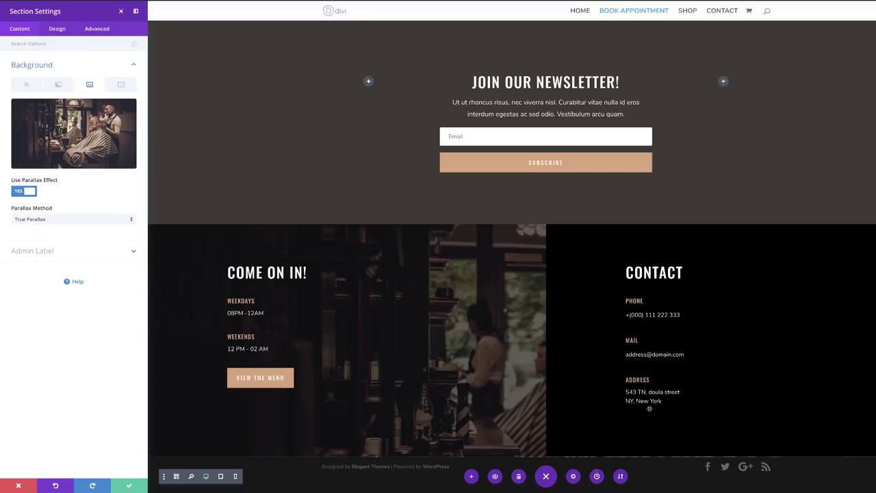
{"action": "left_click", "coordinate": [129, 486]}
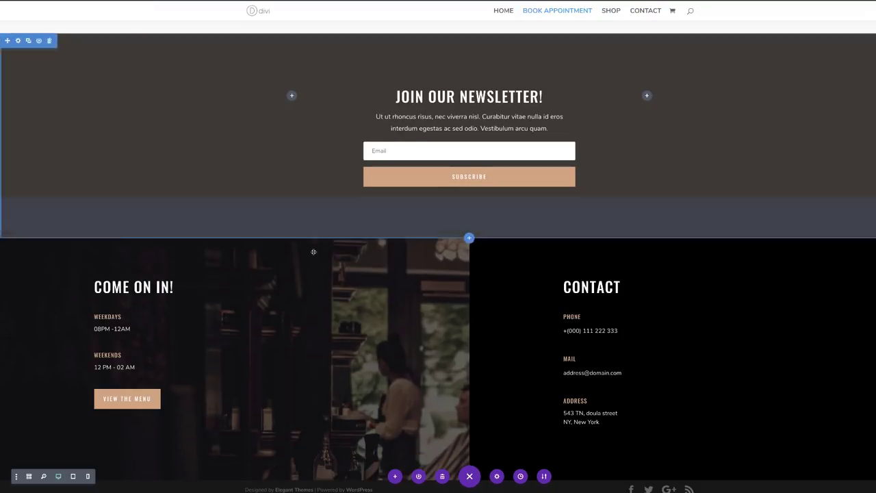
Step: Delete the "Join Our Newsletter!" section from the Book Appointment page
{"action": "scroll", "coordinate": [320, 231], "scroll_direction": "up", "scroll_amount": 2}
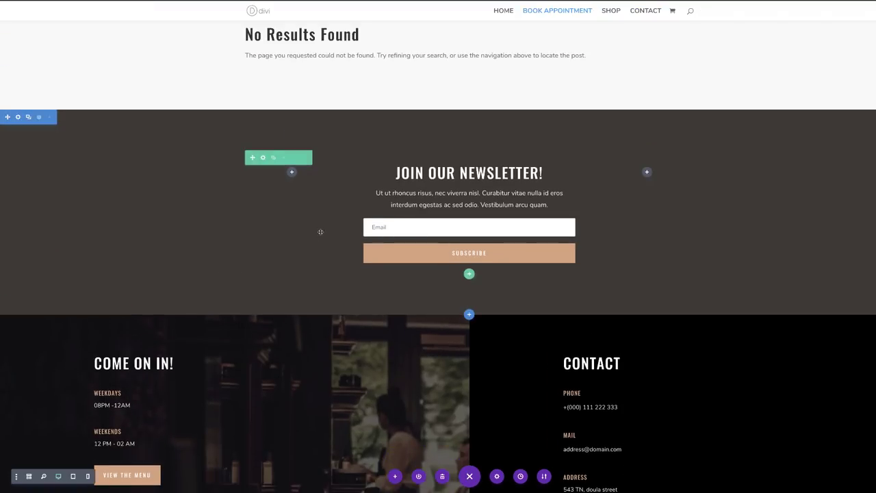
{"action": "left_click", "coordinate": [49, 117]}
{"action": "scroll", "coordinate": [234, 168], "scroll_direction": "up", "scroll_amount": 1}
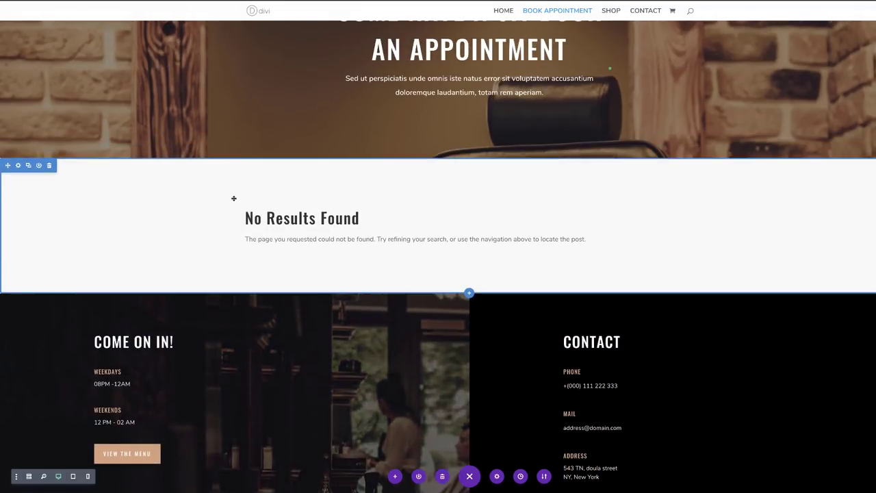
{"action": "scroll", "coordinate": [250, 282], "scroll_direction": "down", "scroll_amount": 1}
{"action": "scroll", "coordinate": [235, 274], "scroll_direction": "up", "scroll_amount": 3}
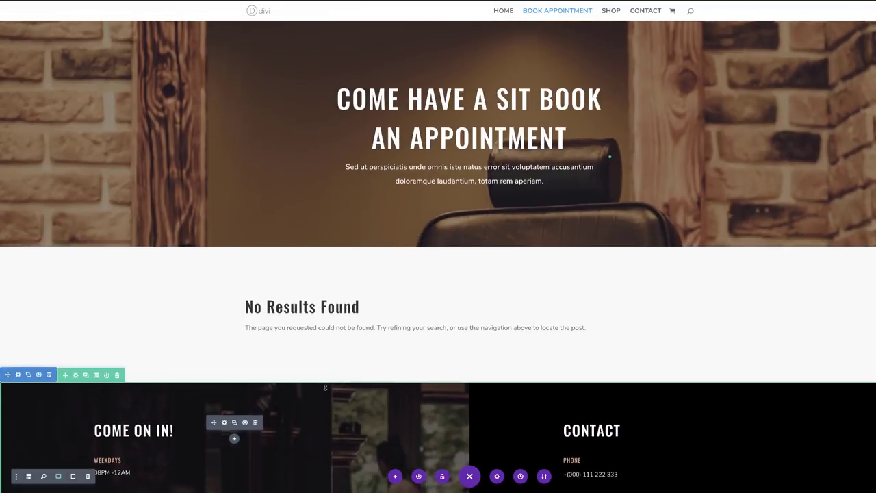
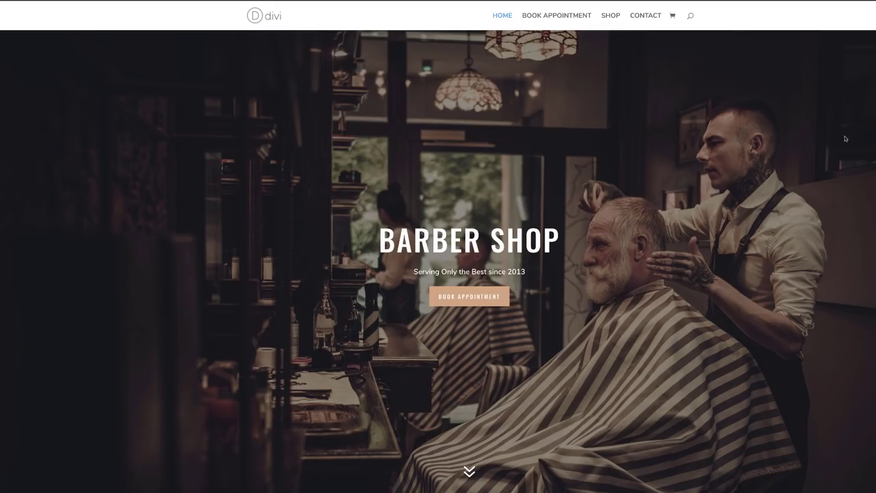
Step: Review the Home page from the Barber Shop header through the services, story and shop sections
{"action": "scroll", "coordinate": [438, 274], "scroll_direction": "down", "scroll_amount": 4}
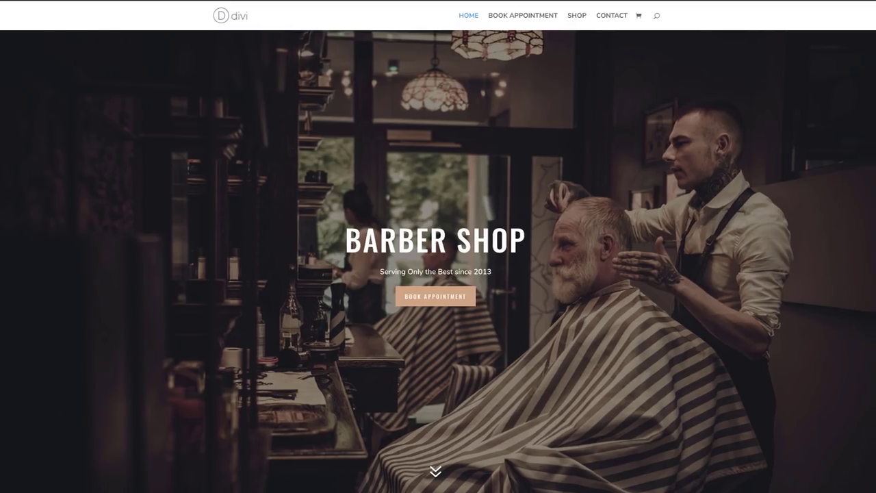
{"action": "scroll", "coordinate": [439, 256], "scroll_direction": "down", "scroll_amount": 7}
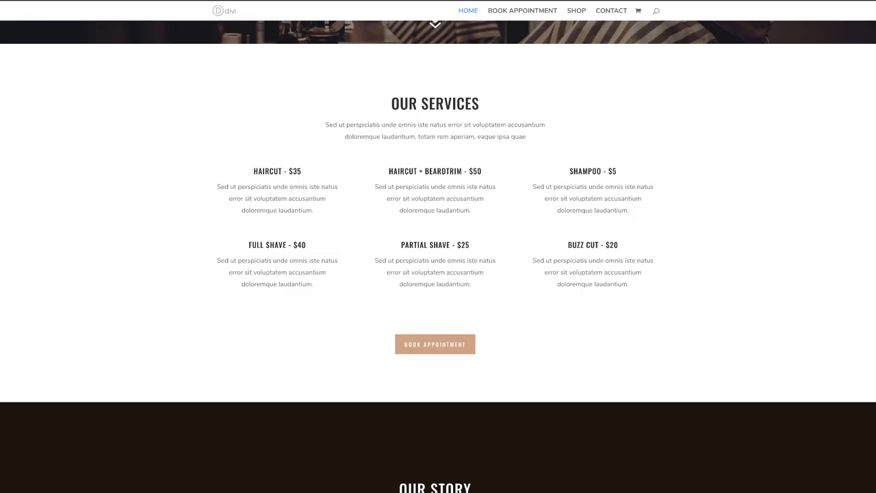
{"action": "scroll", "coordinate": [438, 256], "scroll_direction": "down", "scroll_amount": 4}
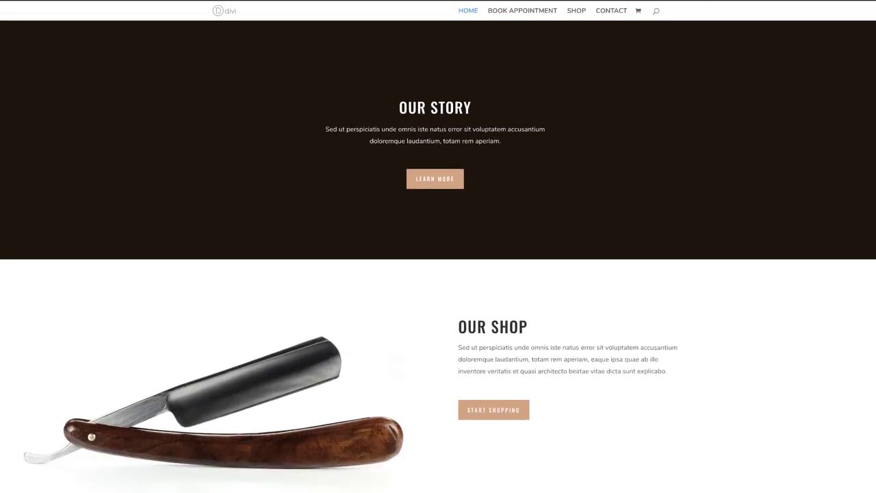
{"action": "scroll", "coordinate": [438, 257], "scroll_direction": "down", "scroll_amount": 6}
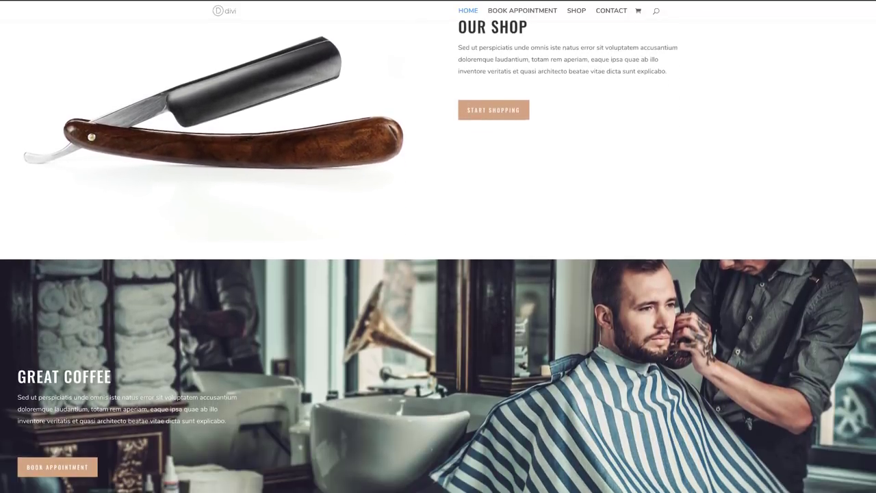
Step: Review the rest of the Home page down to the team and contact sections, then the Book Appointment page down to its footer
{"action": "scroll", "coordinate": [438, 256], "scroll_direction": "down", "scroll_amount": 5}
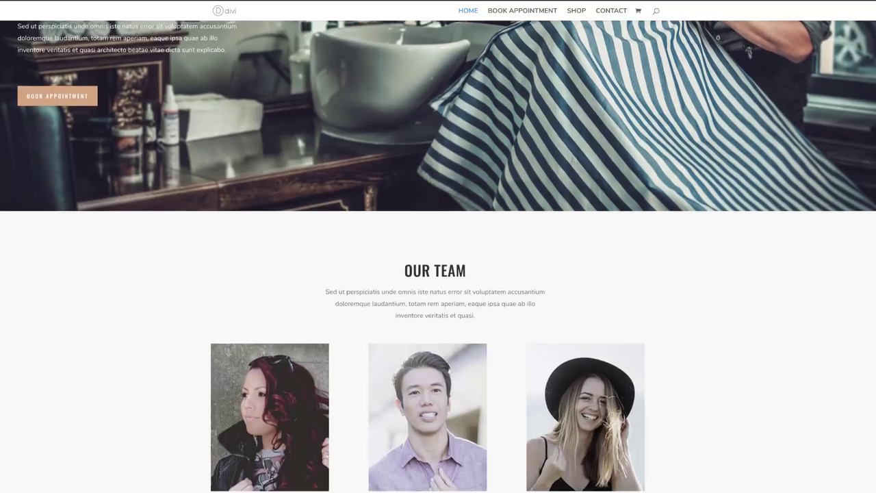
{"action": "scroll", "coordinate": [438, 257], "scroll_direction": "down", "scroll_amount": 3}
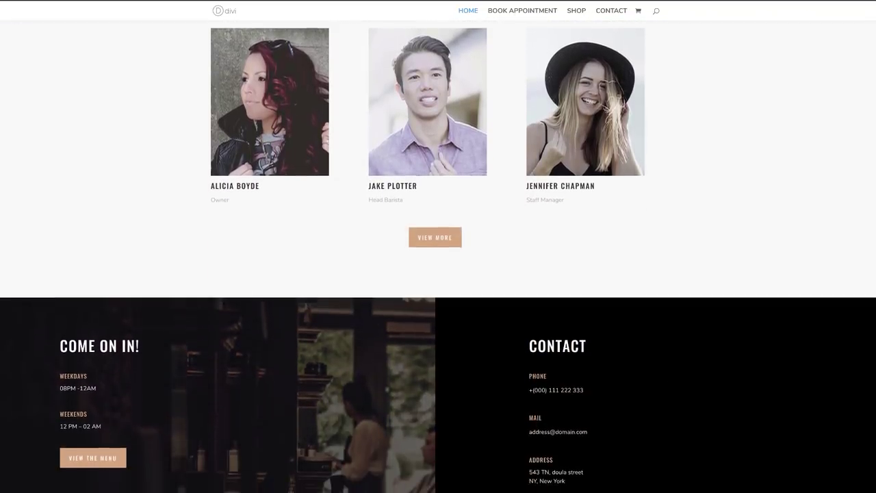
{"action": "left_click", "coordinate": [534, 11]}
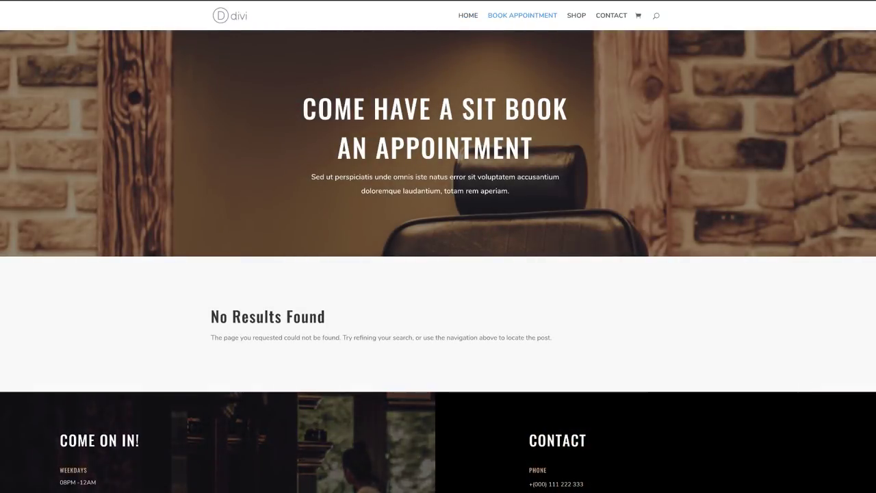
{"action": "scroll", "coordinate": [438, 257], "scroll_direction": "down", "scroll_amount": 3}
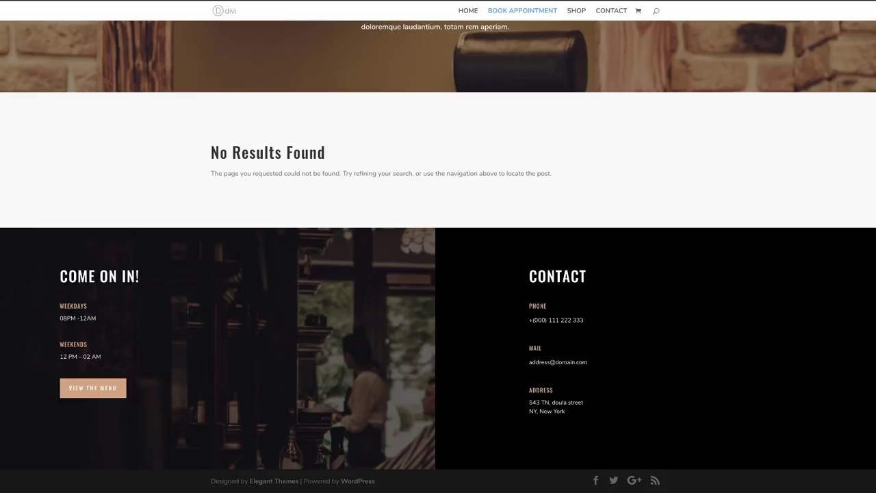
Step: Open the Shop page and review its header, product listing and footer sections
{"action": "left_click", "coordinate": [578, 12]}
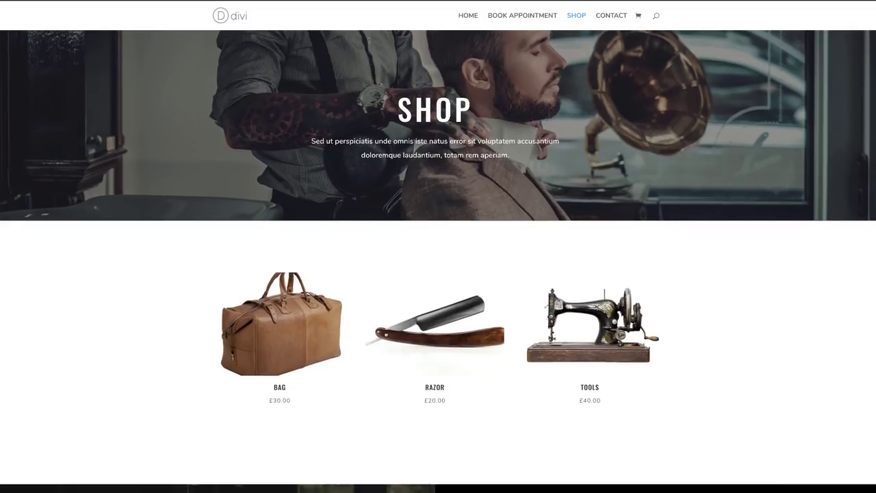
{"action": "scroll", "coordinate": [438, 257], "scroll_direction": "down", "scroll_amount": 2}
{"action": "scroll", "coordinate": [438, 257], "scroll_direction": "down", "scroll_amount": 5}
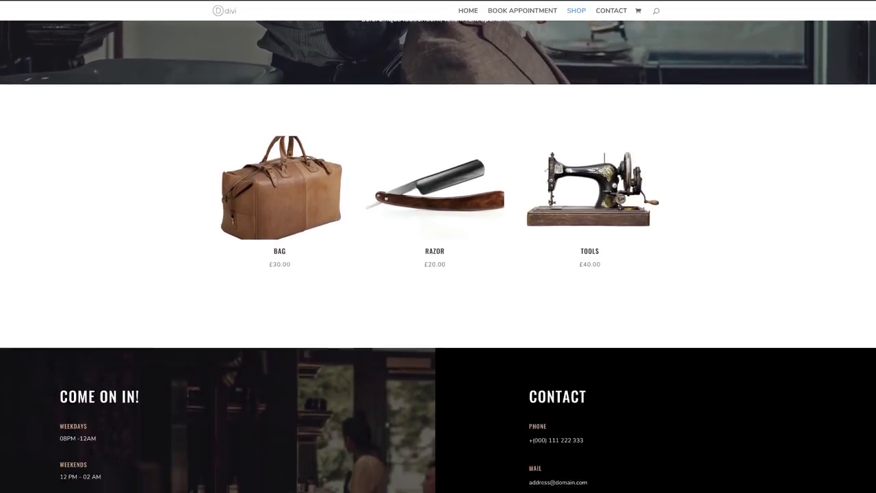
{"action": "scroll", "coordinate": [438, 257], "scroll_direction": "down", "scroll_amount": 1}
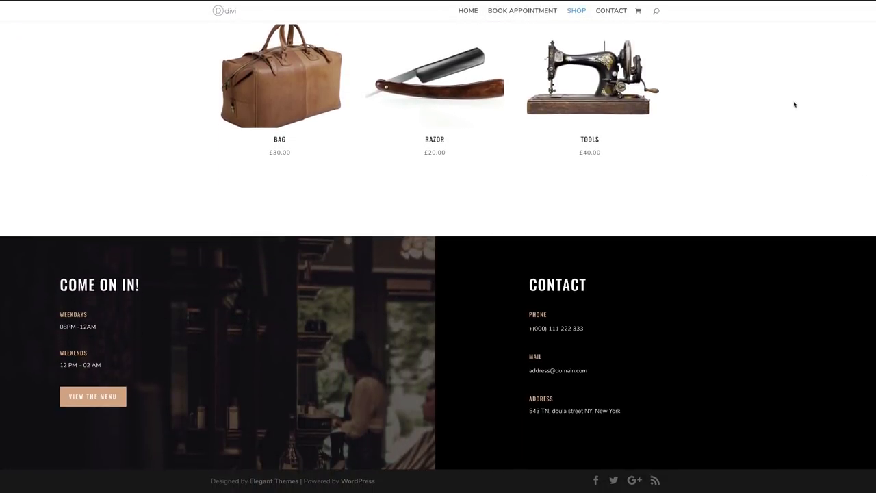
Step: Open the Contact page and review its email form, appointment, newsletter, map and contact details sections
{"action": "left_click", "coordinate": [622, 12]}
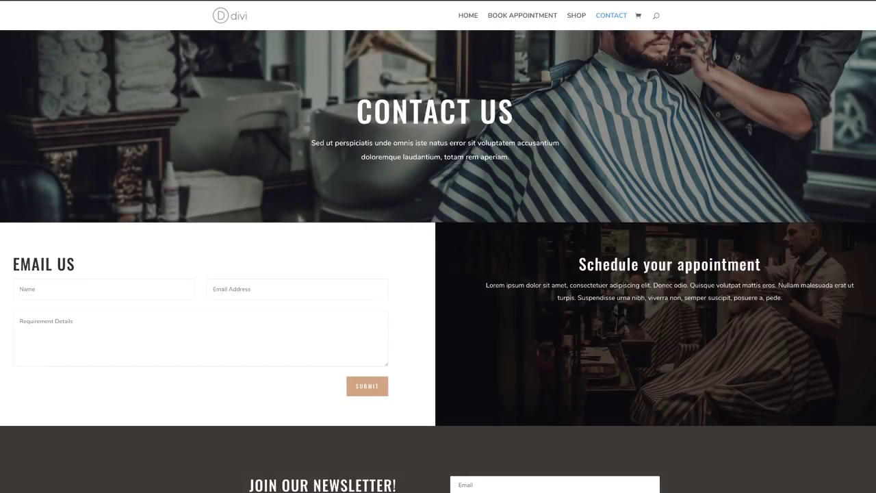
{"action": "scroll", "coordinate": [438, 260], "scroll_direction": "down", "scroll_amount": 5}
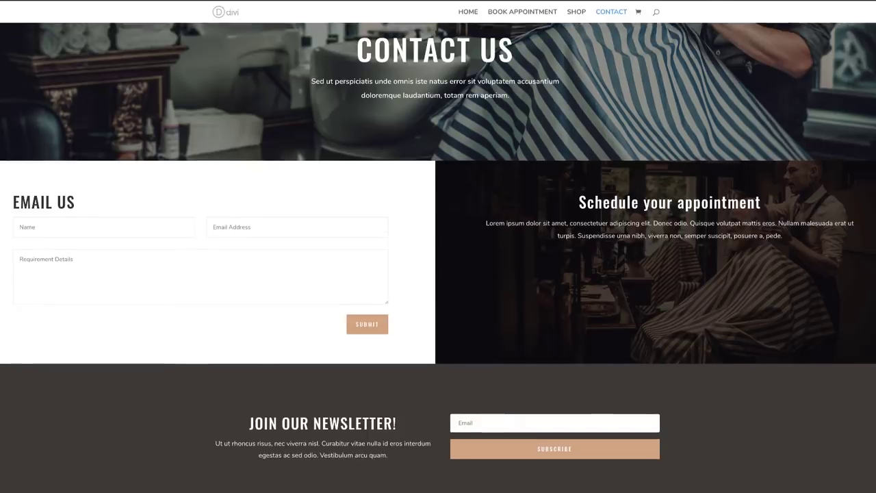
{"action": "scroll", "coordinate": [438, 260], "scroll_direction": "down", "scroll_amount": 5}
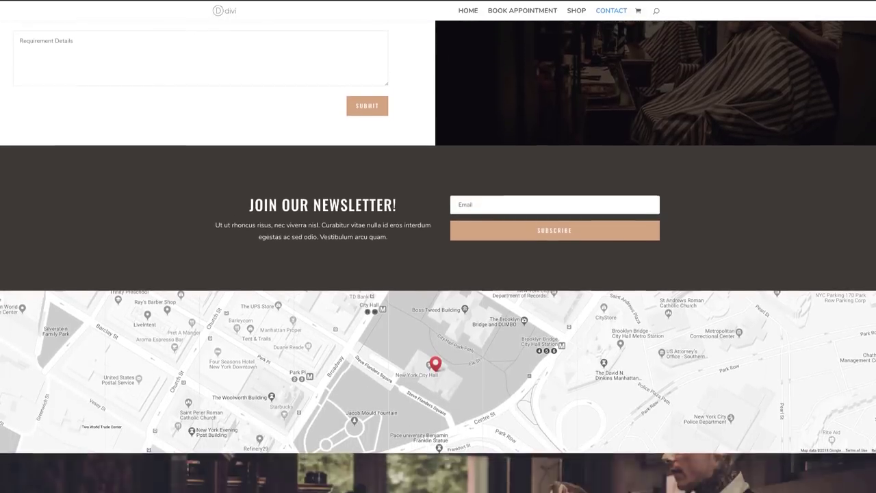
{"action": "scroll", "coordinate": [438, 260], "scroll_direction": "down", "scroll_amount": 4}
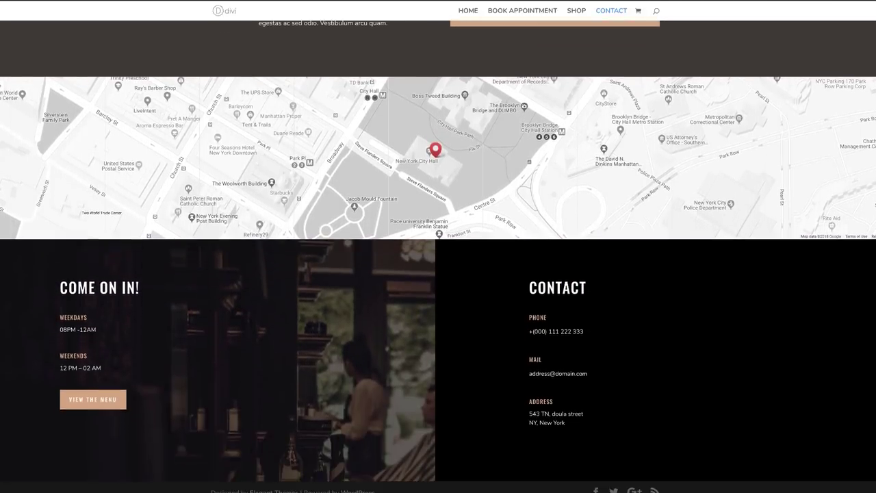
{"action": "scroll", "coordinate": [438, 260], "scroll_direction": "up", "scroll_amount": 13}
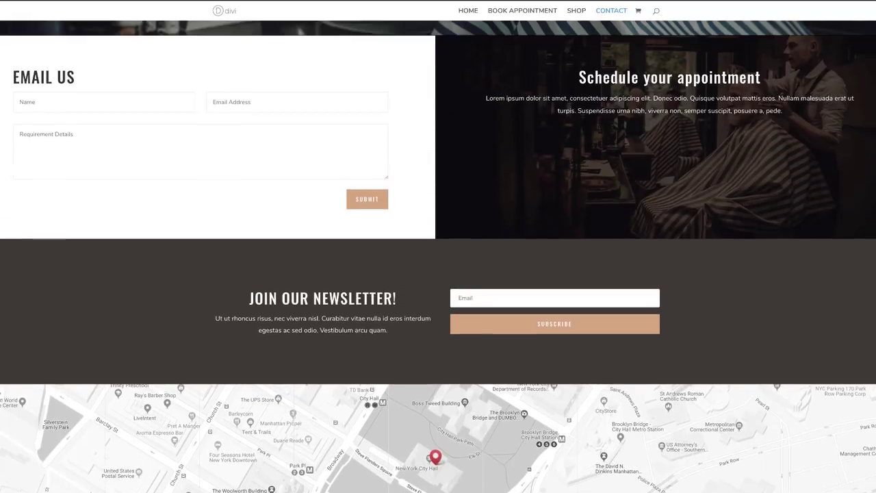